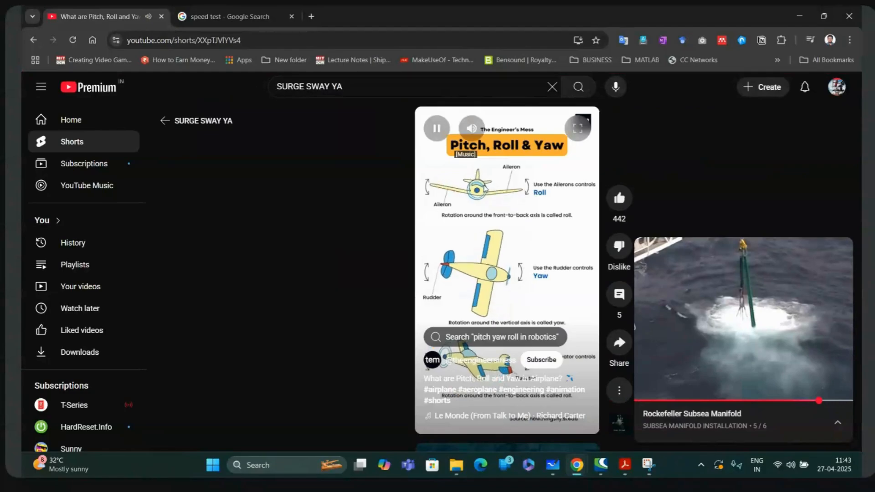
Play and pause the Pitch, Roll & Yaw airplane short to view the three rotation animations.
click(496, 249)
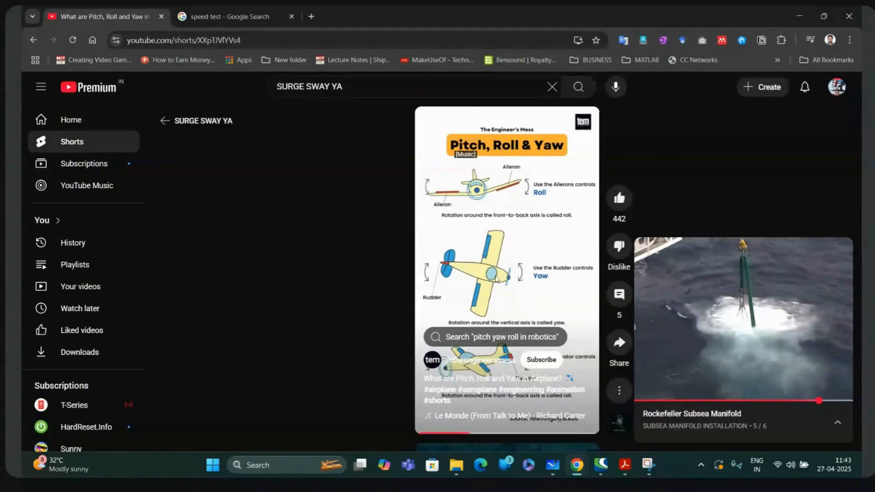
click(482, 268)
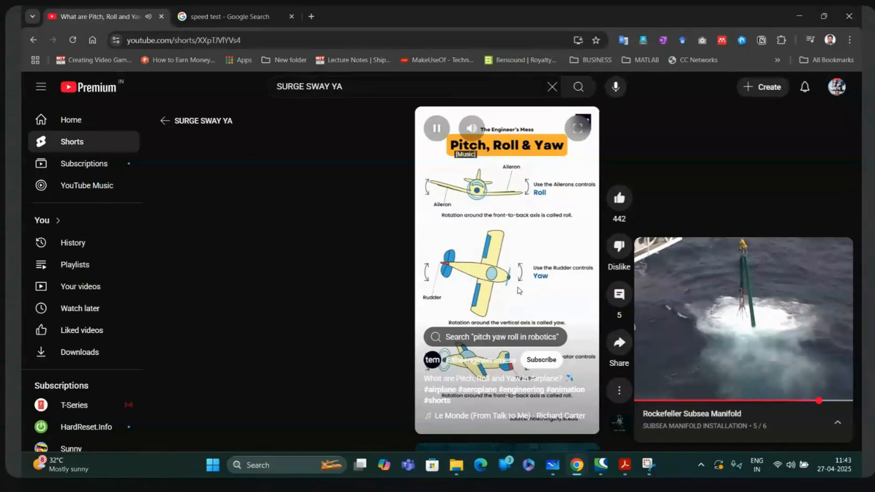
click(486, 276)
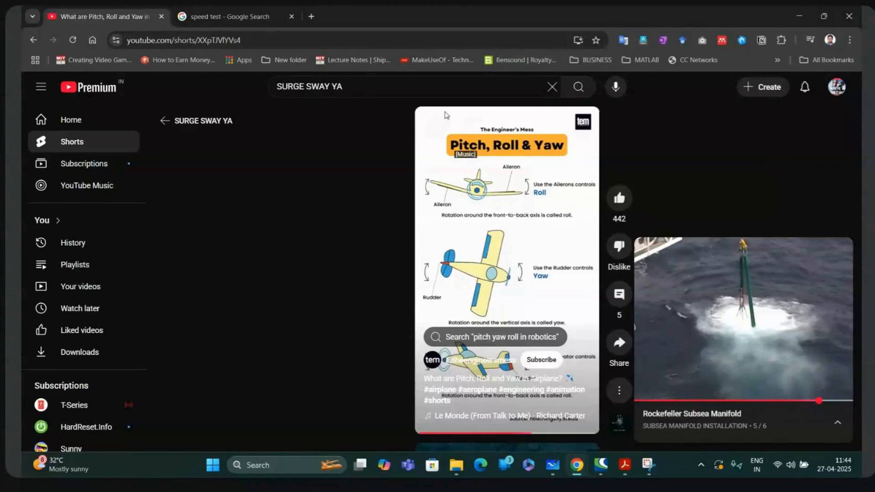
Return to the SURGE SWAY YA search results, dismiss the Rockefeller Subsea Manifold mini player and look through the results.
click(203, 129)
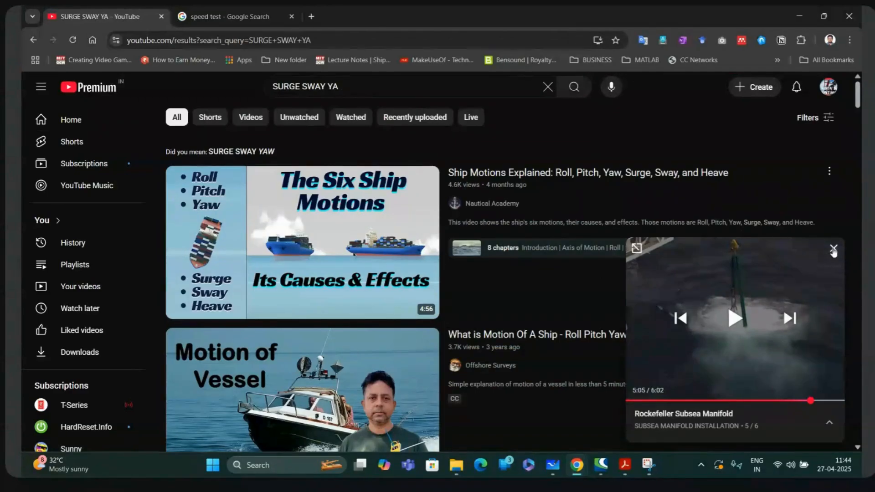
click(833, 249)
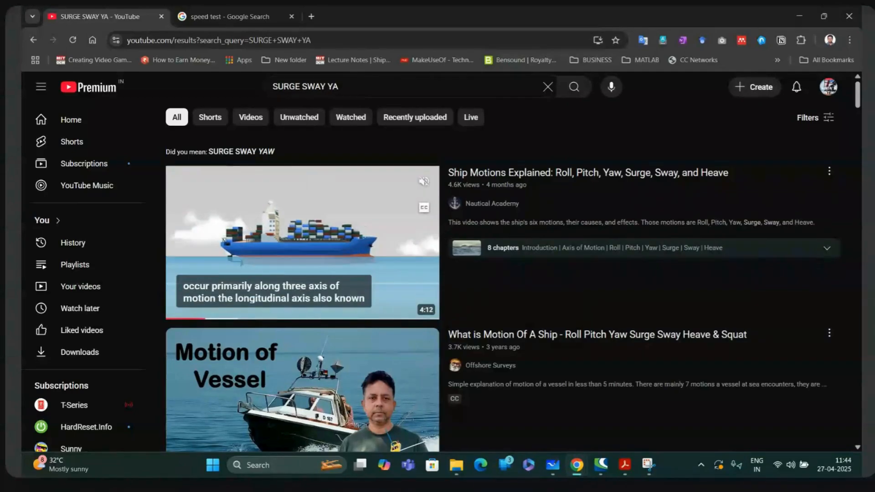
scroll(421, 300, down, 5)
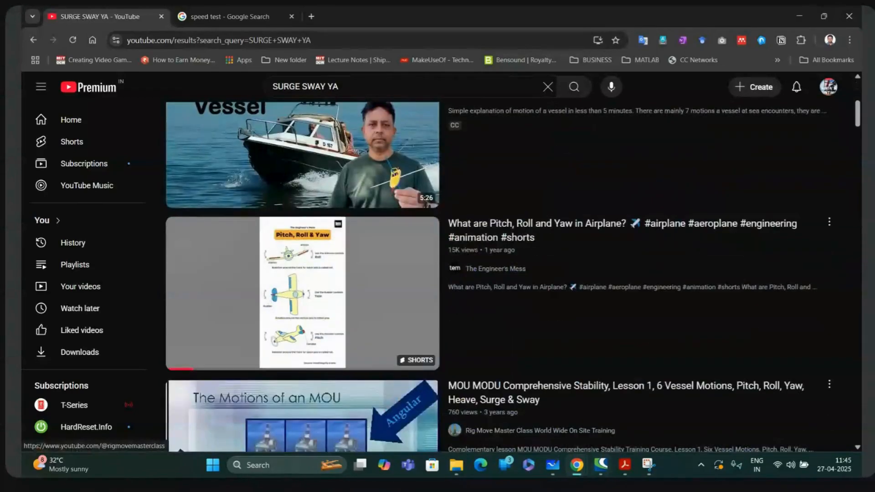
Switch to Microsoft Whiteboard and review the SACS Training board, including the wave hydrodynamics notes, ship motion diagrams and offshore structure types.
click(553, 465)
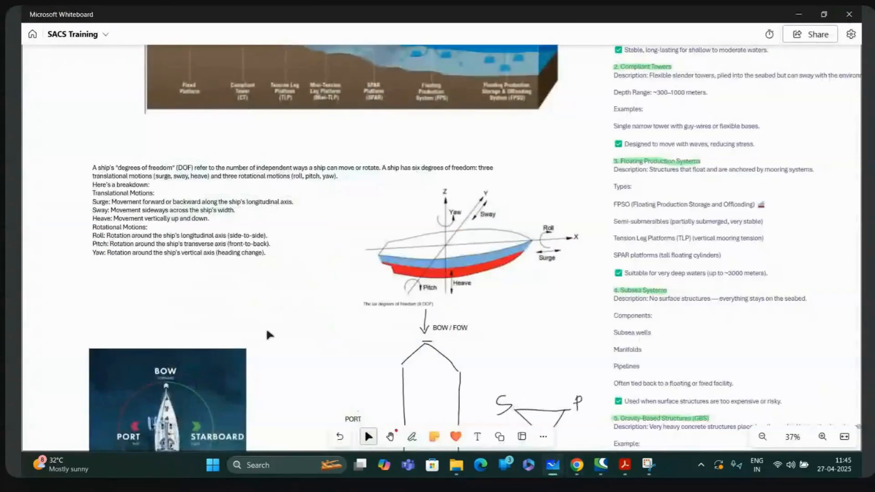
scroll(582, 341, down, 3)
scroll(582, 341, down, 3)
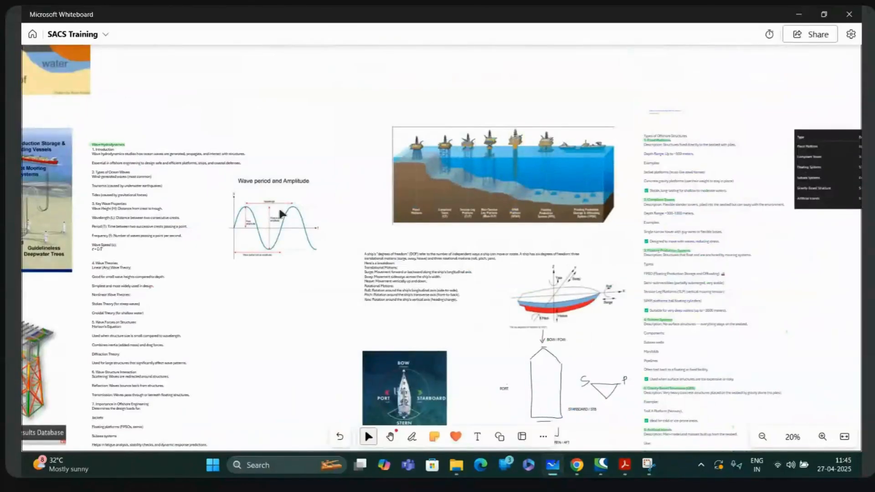
scroll(458, 258, down, 2)
click(514, 284)
scroll(514, 283, down, 1)
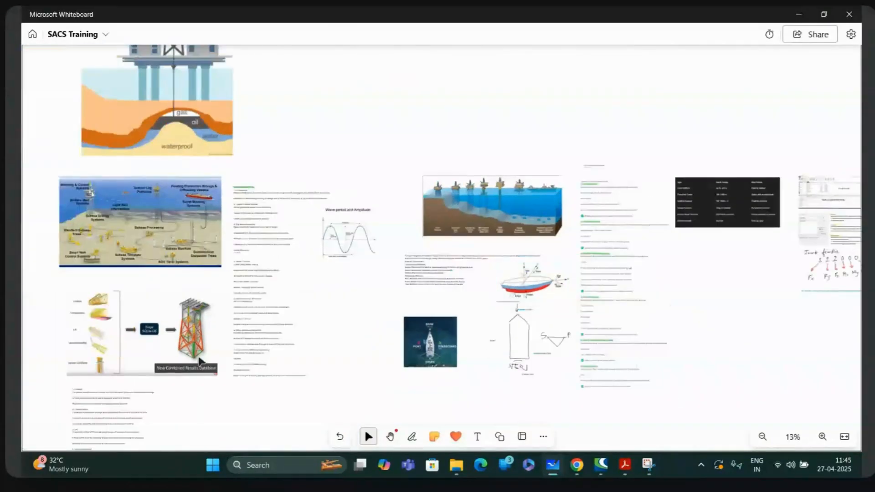
scroll(37, 374, up, 3)
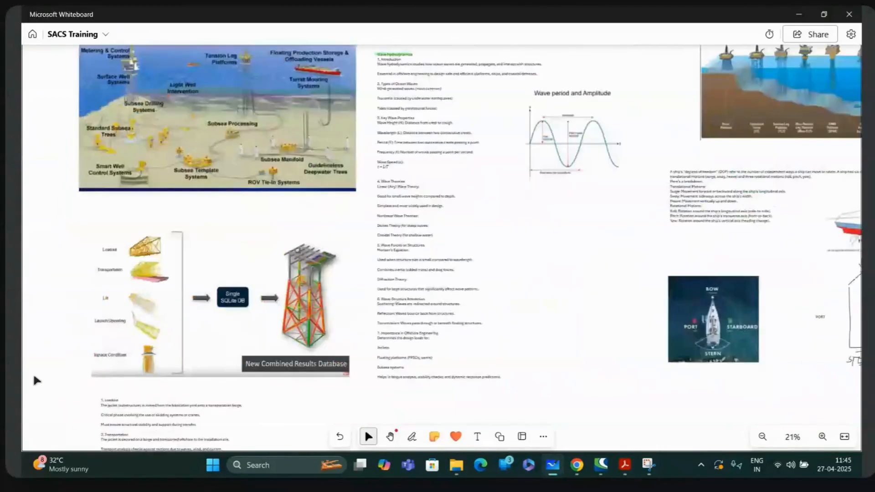
click(195, 357)
scroll(191, 356, down, 3)
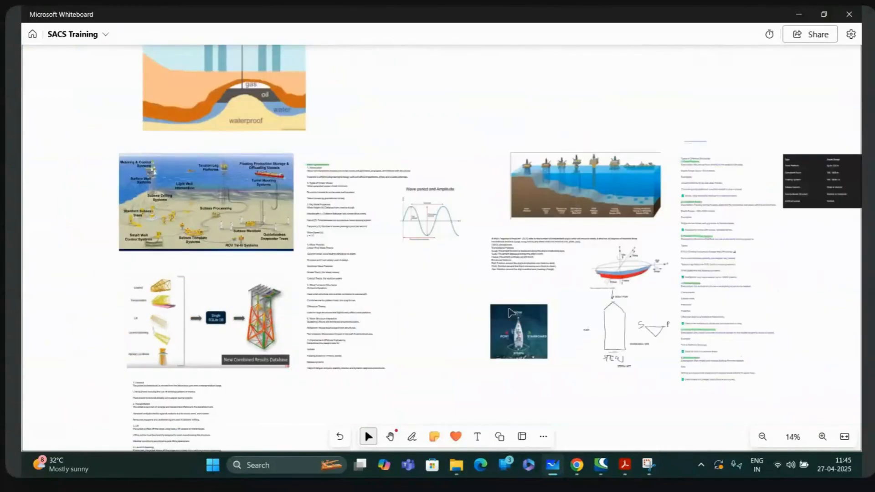
scroll(353, 283, down, 2)
scroll(845, 322, up, 2)
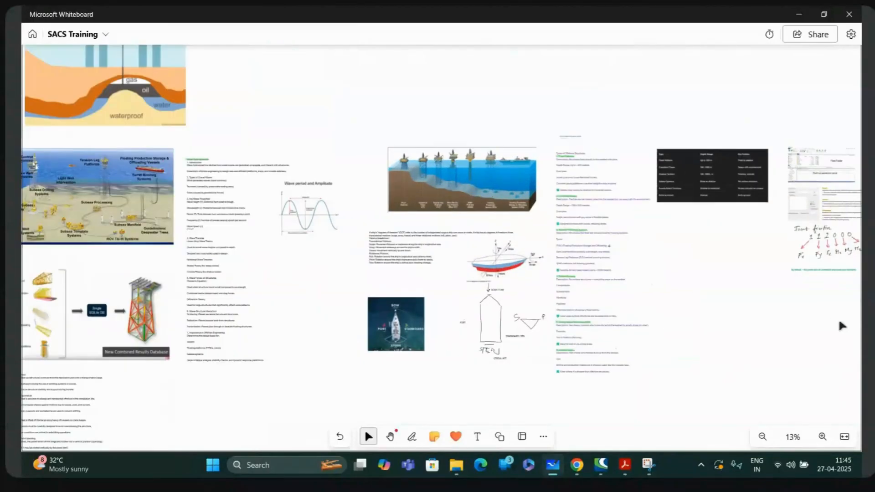
scroll(783, 312, up, 2)
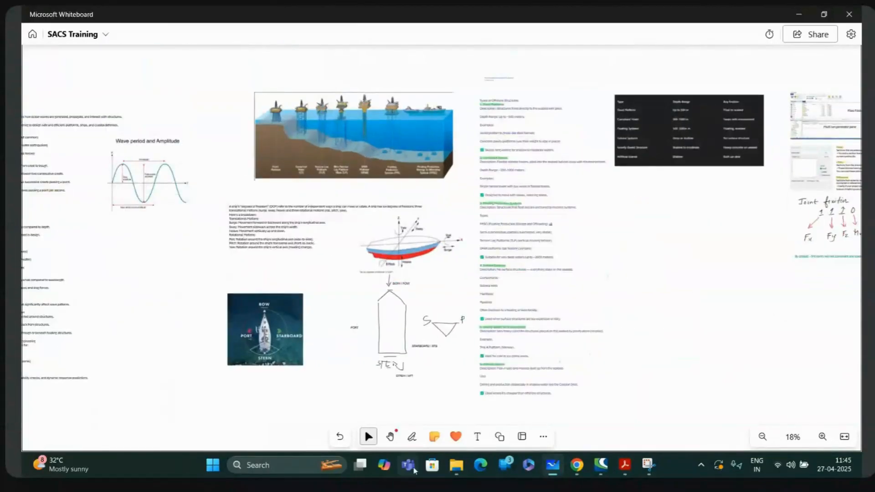
Switch to Chrome and bring the window with the nptel Courses document onto this screen, maximized.
mouse_move(577, 465)
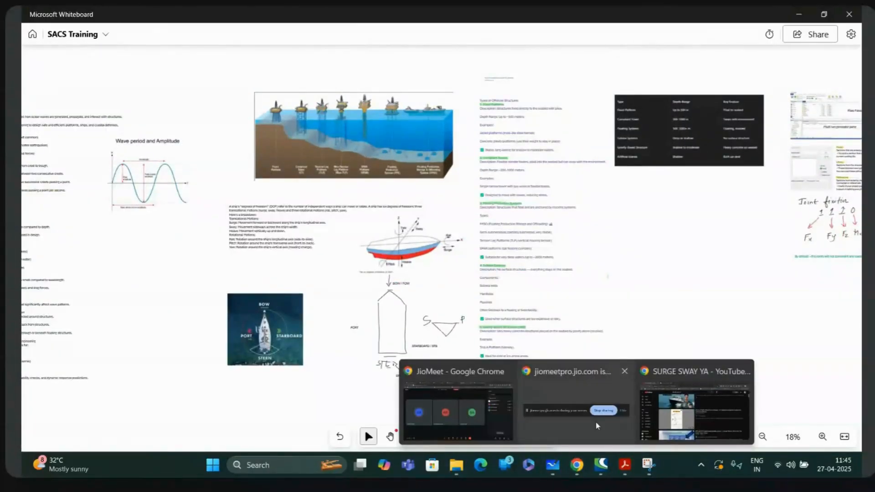
mouse_move(481, 422)
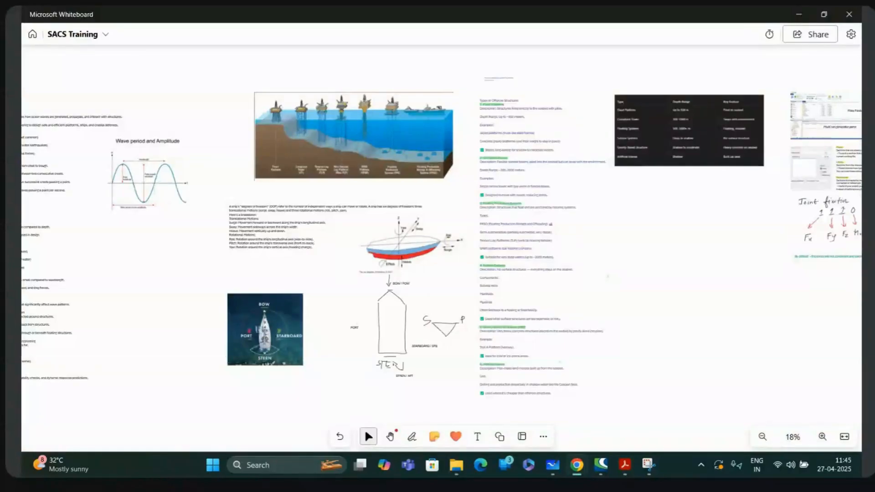
drag(383, 7, 447, 120)
click(623, 112)
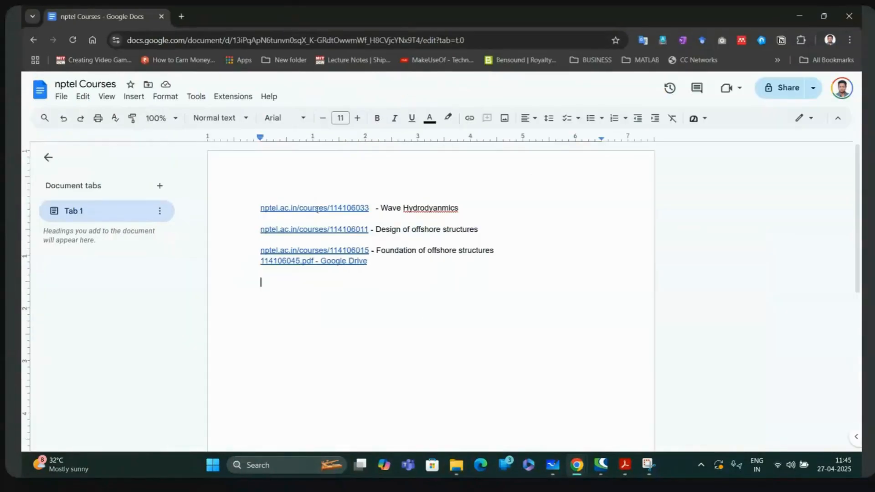
Open the Wave Hydrodynamics course link, nptel.ac.in/courses/114106033, from the nptel Courses document.
click(528, 223)
click(413, 213)
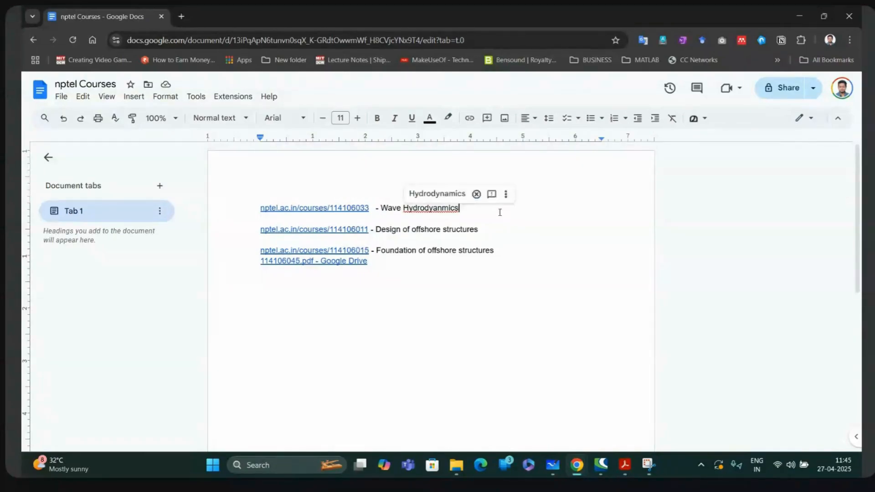
click(329, 208)
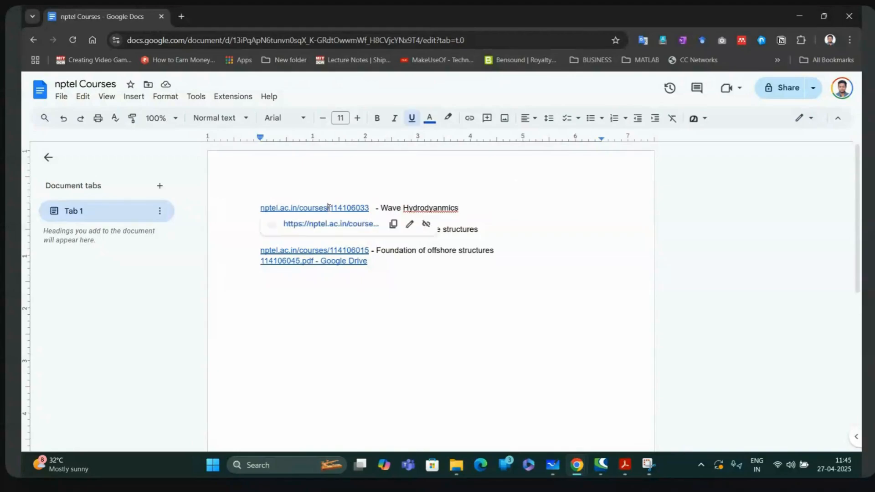
click(334, 226)
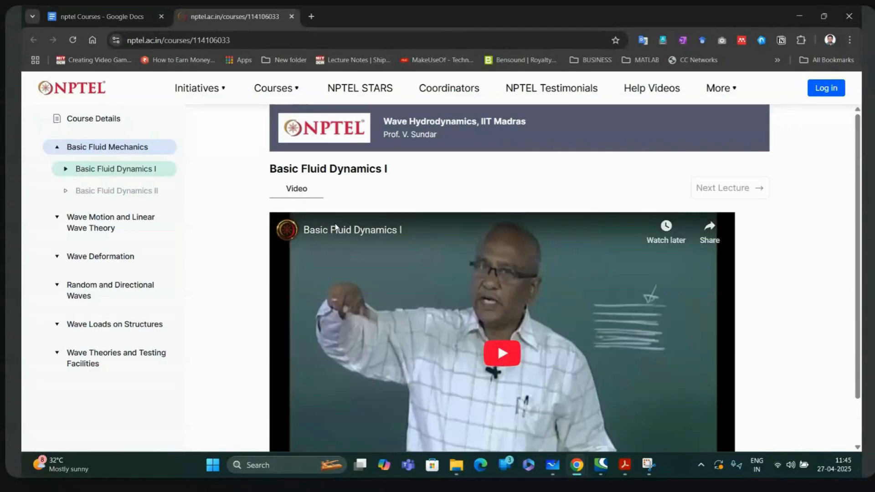
Expand the Wave Loads on Structures unit of the course and look through its lecture list.
scroll(245, 277, down, 1)
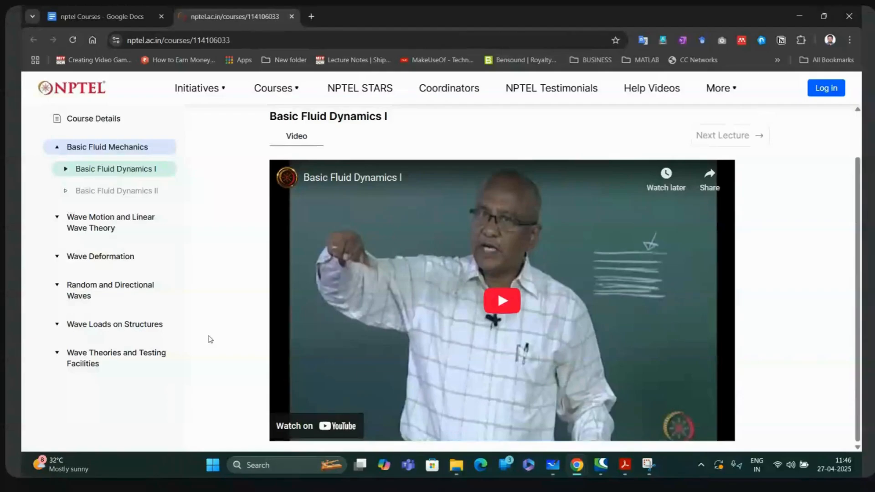
click(59, 325)
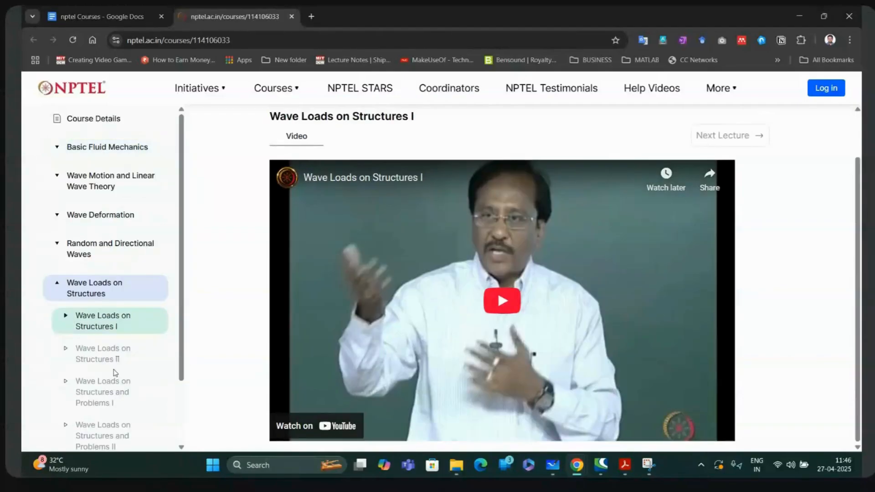
scroll(112, 388, down, 2)
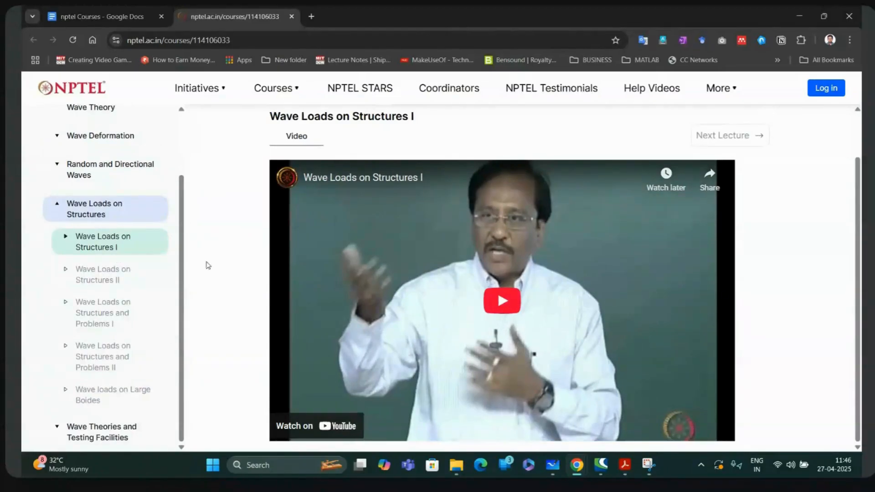
Open the syllabus PDF from the Wave Hydrodynamics course details.
scroll(387, 151, up, 1)
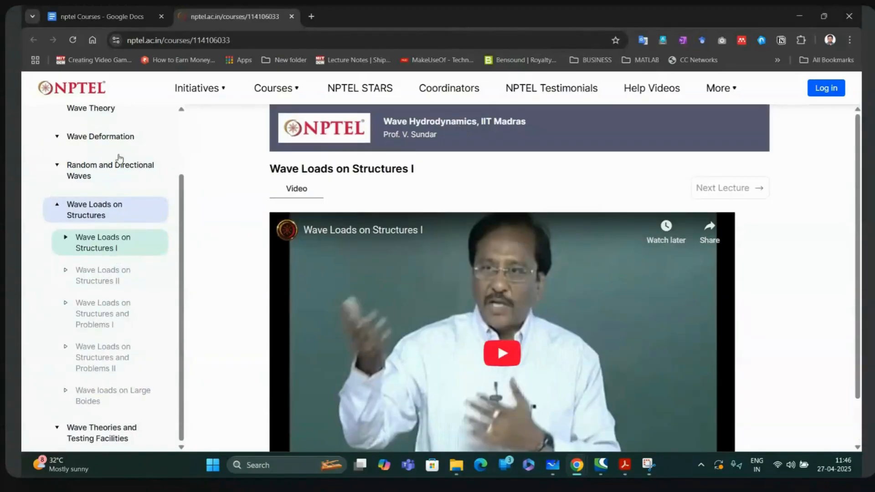
scroll(105, 137, up, 2)
click(92, 121)
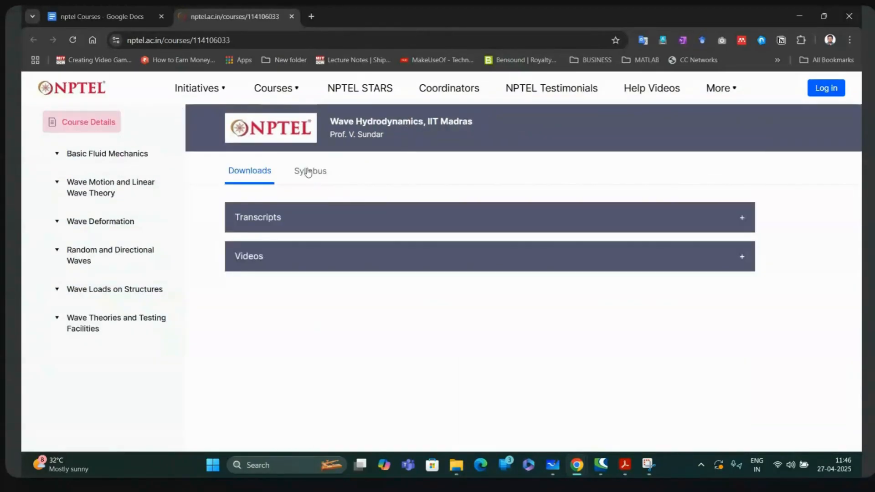
click(308, 173)
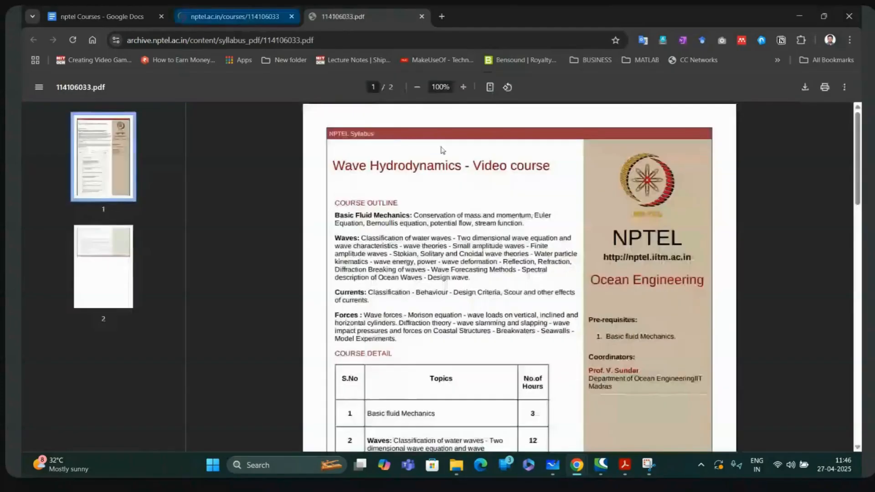
Review the syllabus's course detail table, selecting in turn the text of the Waves, Currents and Forces topics.
scroll(441, 151, down, 10)
scroll(491, 324, up, 4)
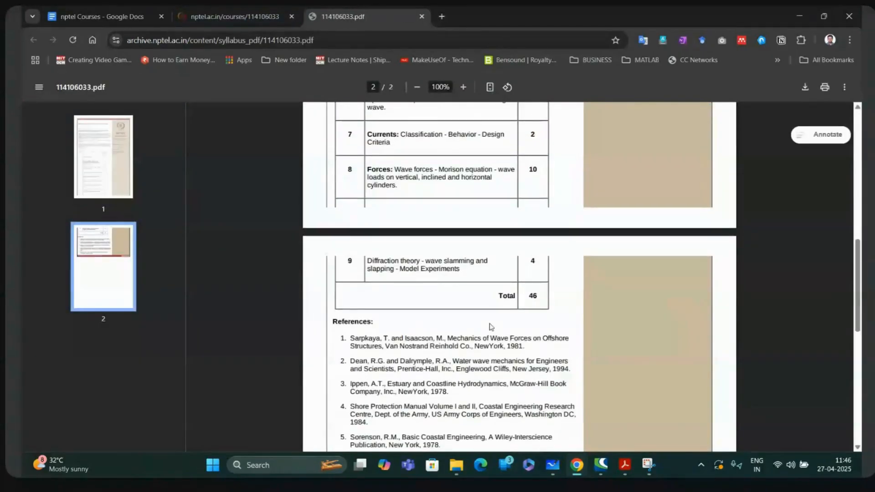
scroll(548, 407, up, 2)
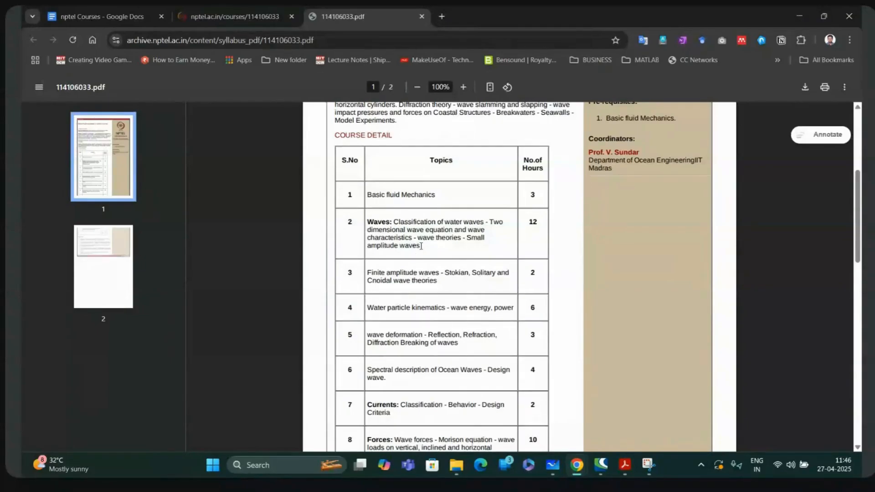
drag(422, 246, 375, 217)
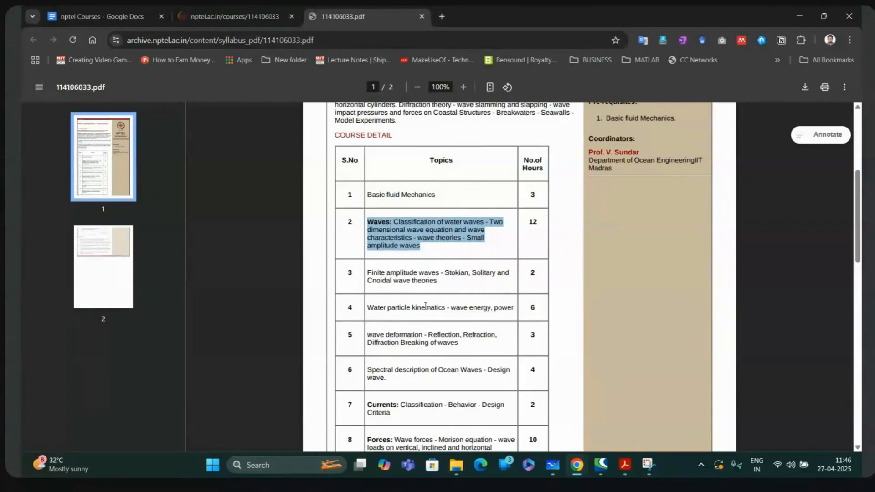
scroll(383, 277, down, 3)
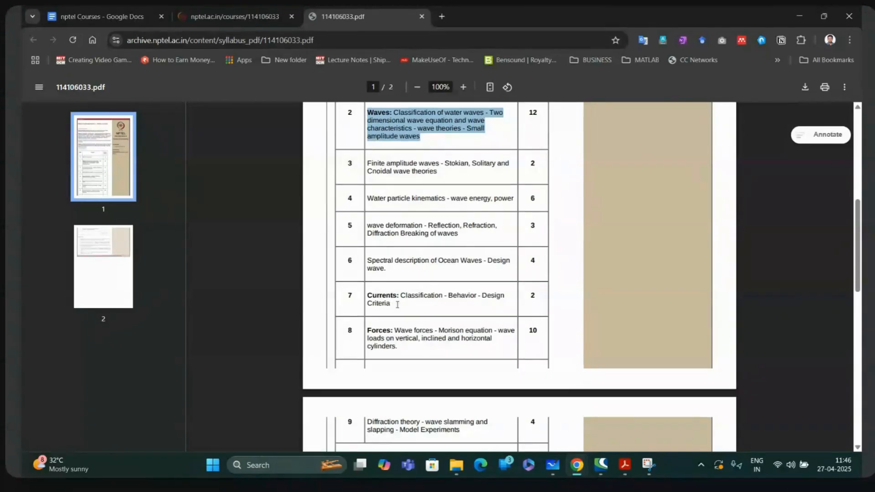
drag(397, 304, 369, 295)
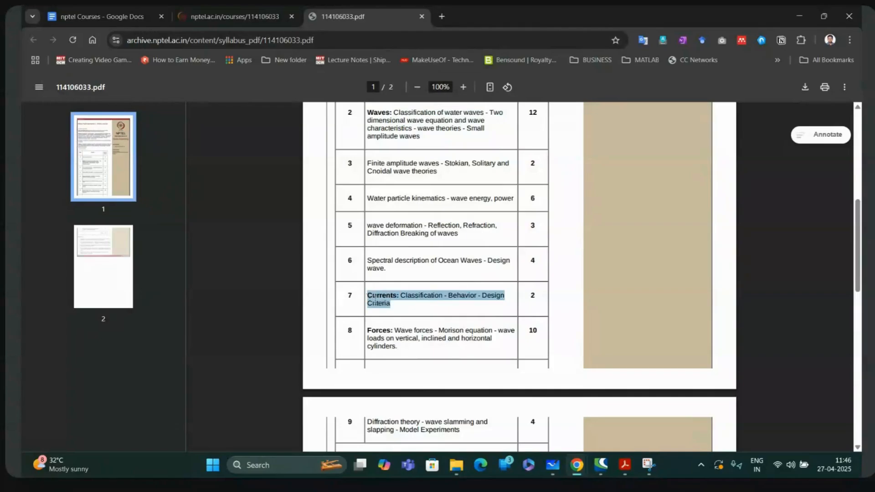
scroll(418, 231, down, 3)
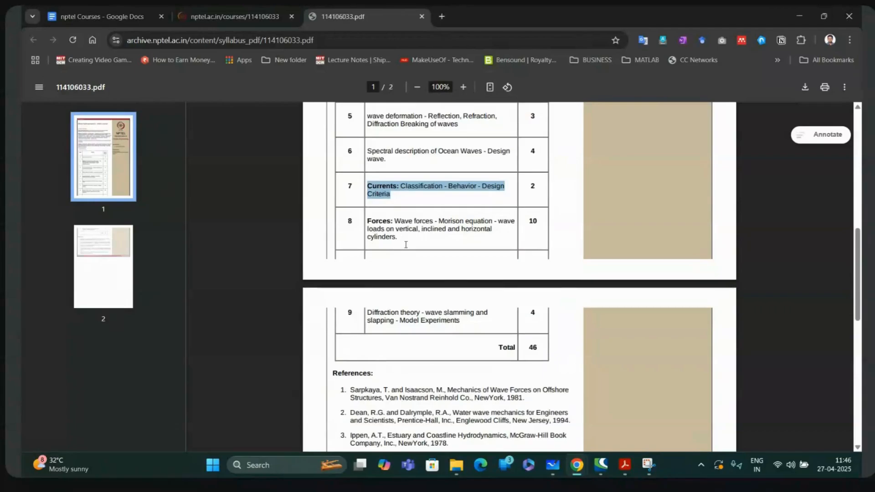
drag(402, 239, 367, 222)
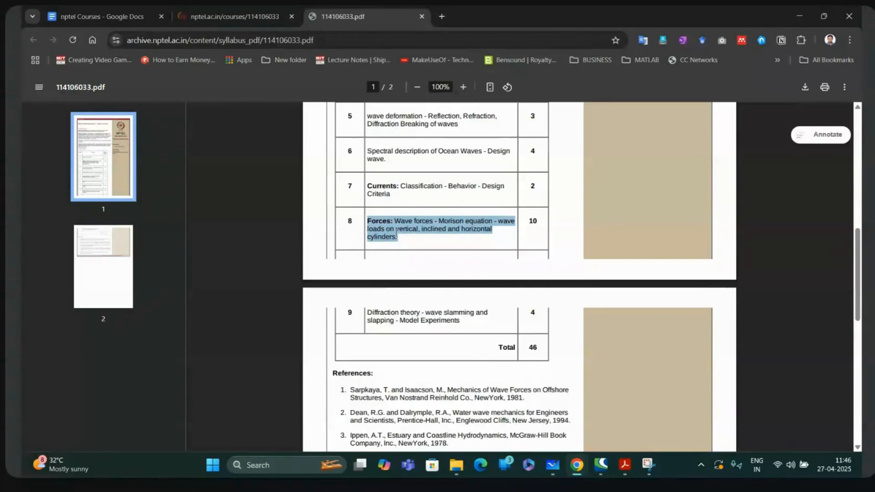
Return to the nptel Courses document and open the Design of offshore structures course link, nptel.ac.in/courses/114106011.
scroll(395, 233, up, 3)
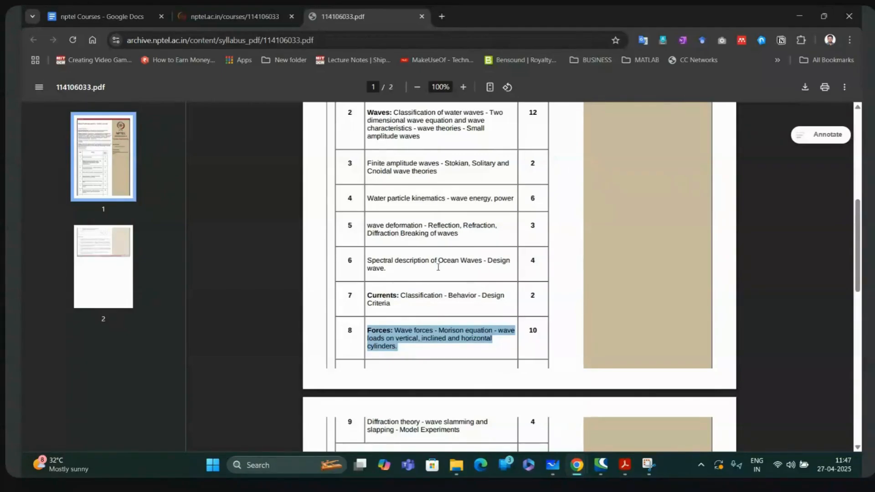
scroll(438, 267, up, 4)
scroll(438, 267, up, 3)
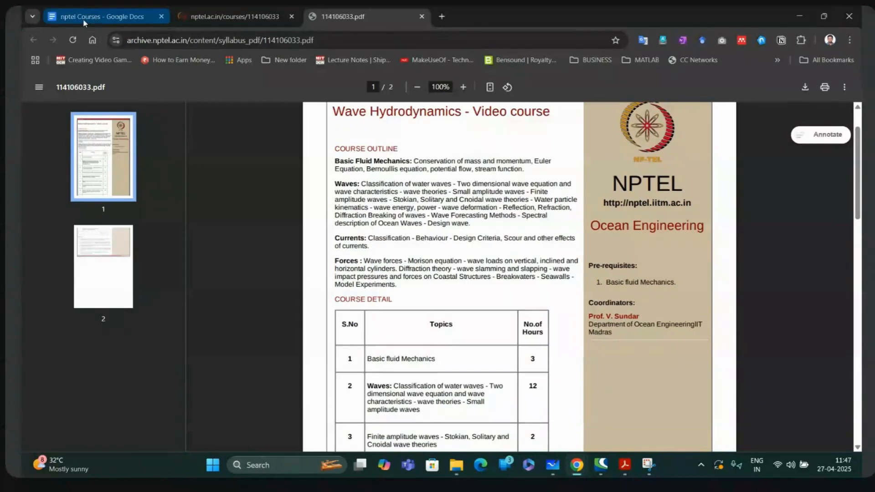
mouse_move(83, 18)
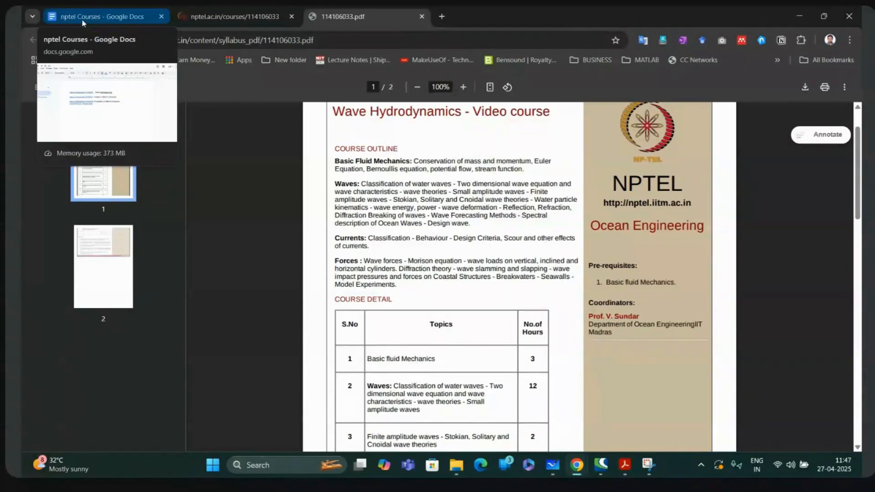
click(118, 20)
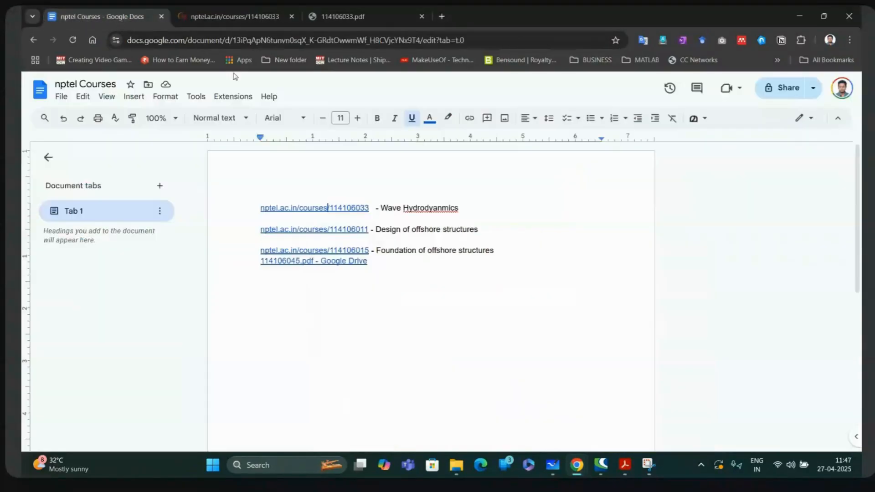
click(317, 232)
click(337, 252)
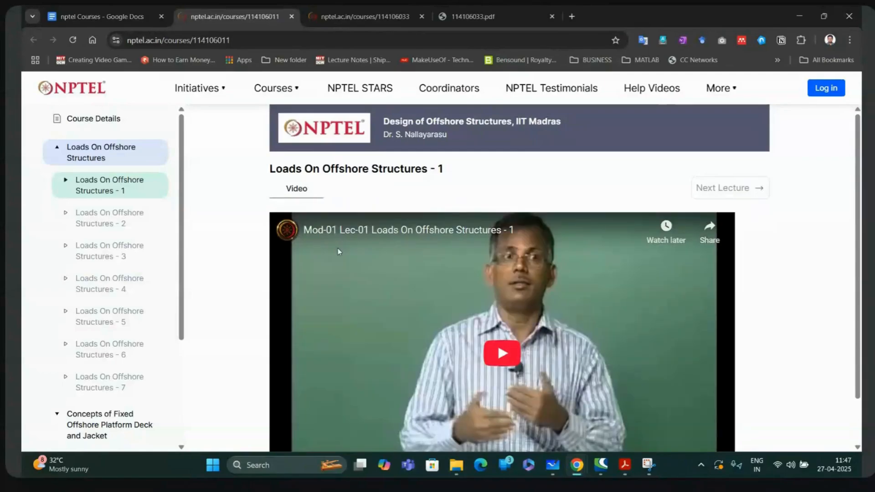
Look through the Design of Offshore Structures lecture units and open the syllabus PDF from the course details.
scroll(338, 251, down, 1)
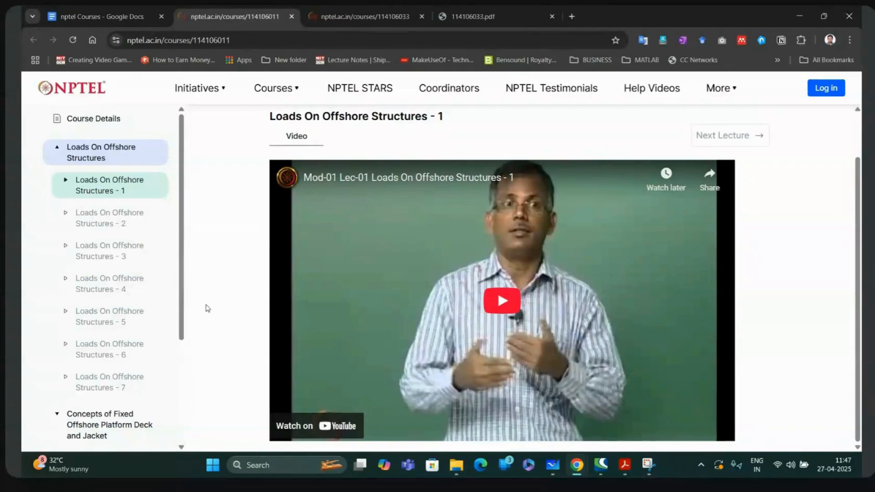
scroll(156, 286, down, 3)
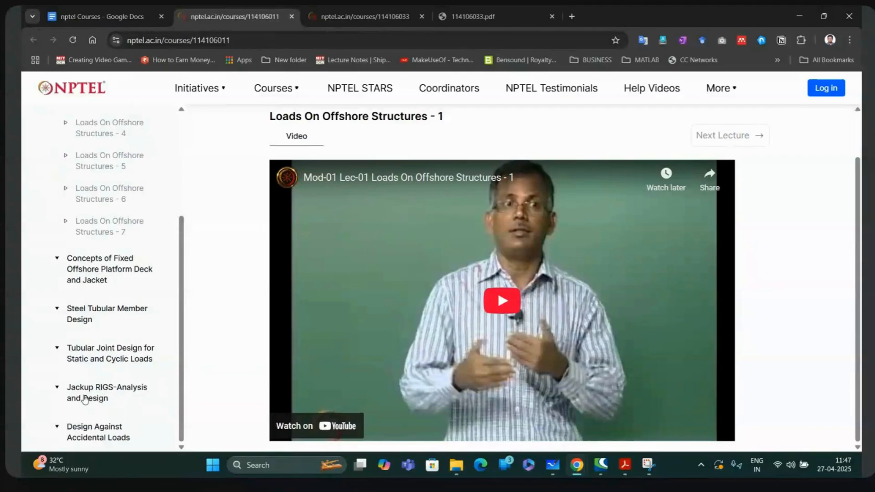
scroll(85, 400, up, 3)
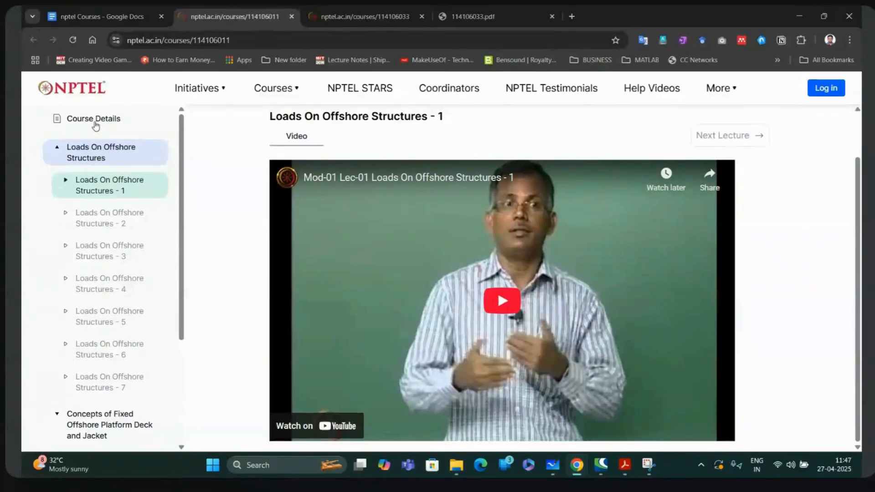
click(95, 123)
click(312, 172)
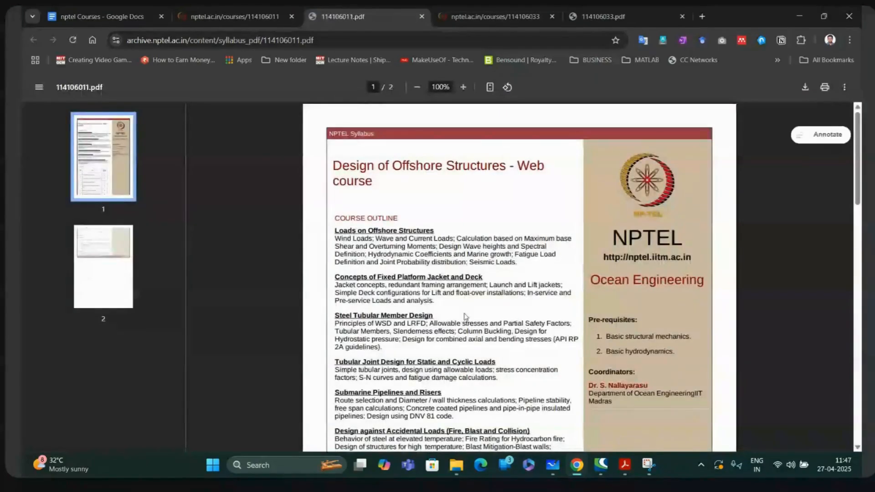
Review the syllabus's course detail table, selecting the topics from Loads on Offshore Structures through Tubular Joint Design for Static and Cyclic Loads.
scroll(362, 242, down, 7)
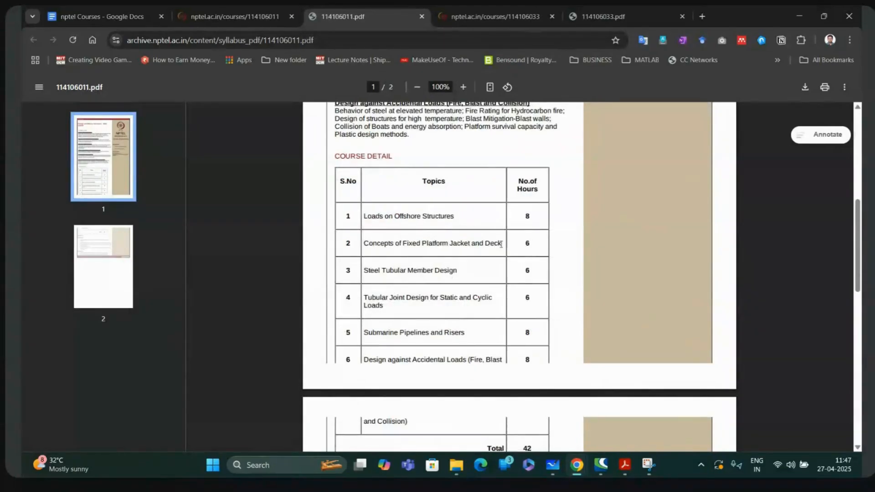
drag(504, 244, 352, 215)
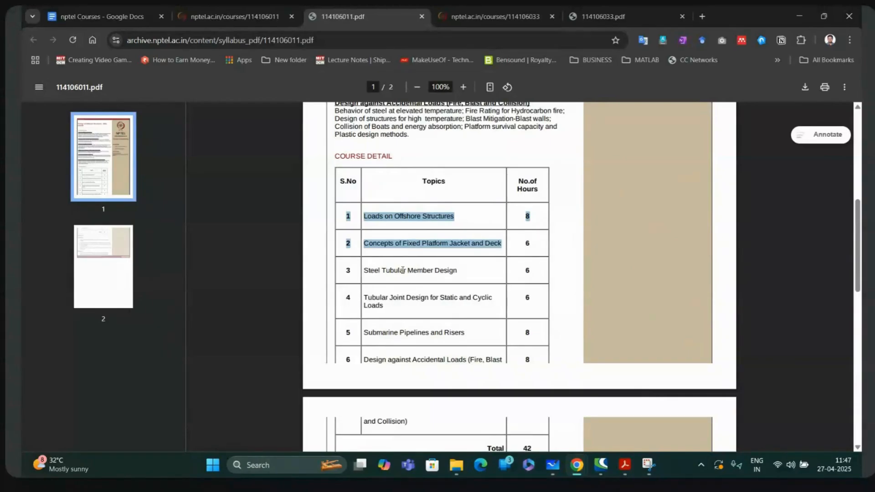
drag(385, 306, 338, 223)
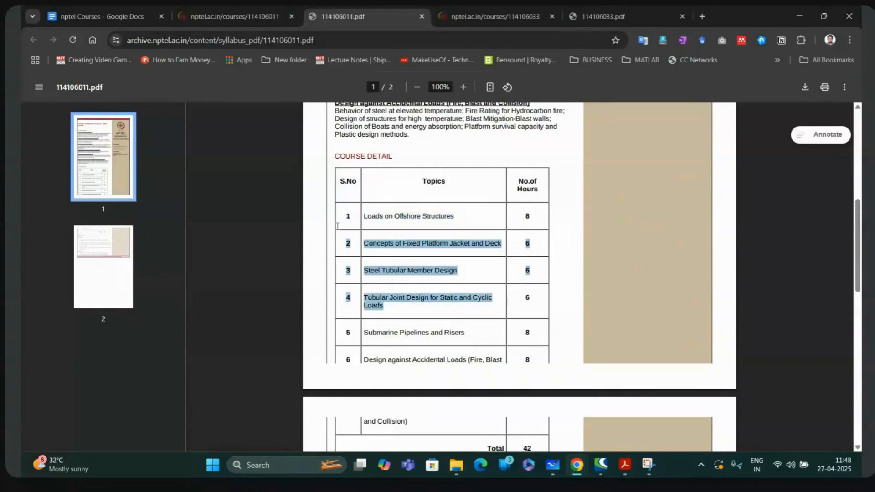
Open the Foundation of offshore structures course link, nptel.ac.in/courses/114106015, from the nptel Courses document.
click(65, 18)
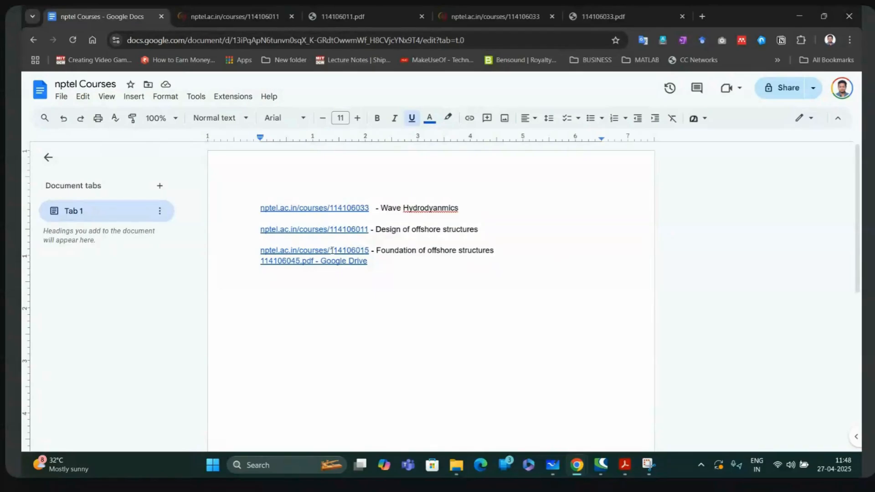
mouse_move(332, 250)
click(338, 272)
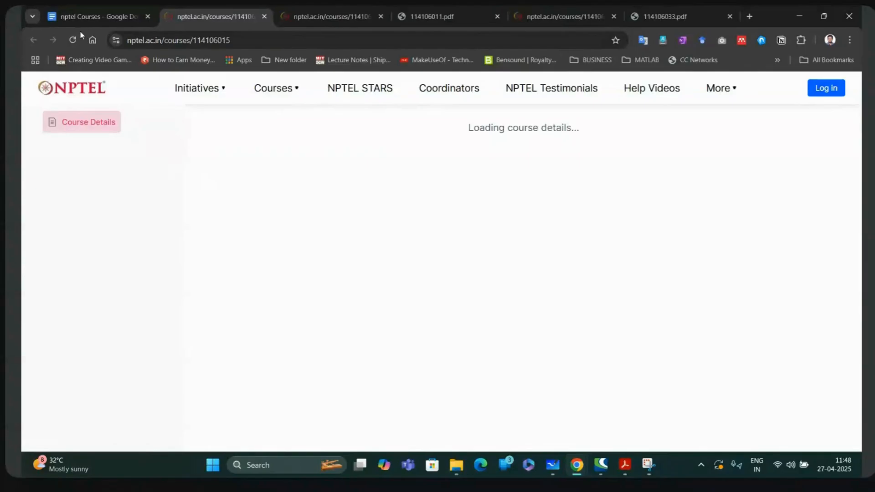
click(92, 20)
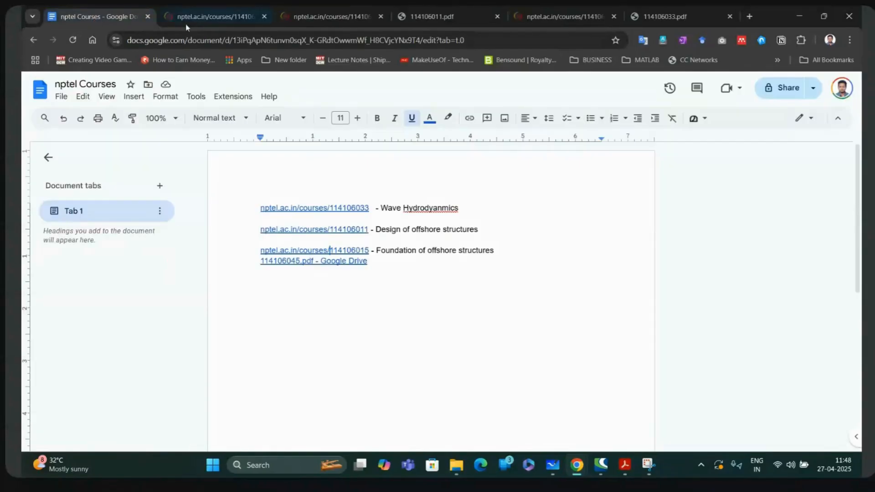
click(204, 20)
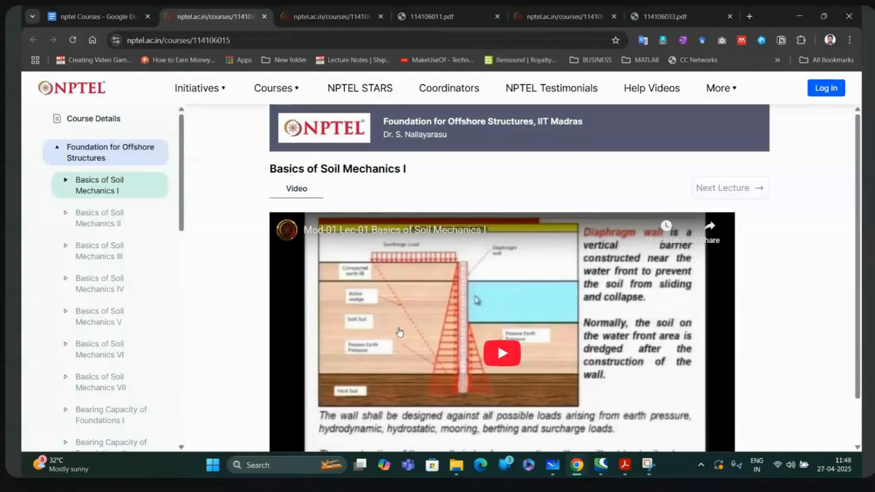
Look through the Foundation for Offshore Structures lecture list, from soil mechanics to pile driveability and on-bottom stability.
scroll(435, 314, down, 1)
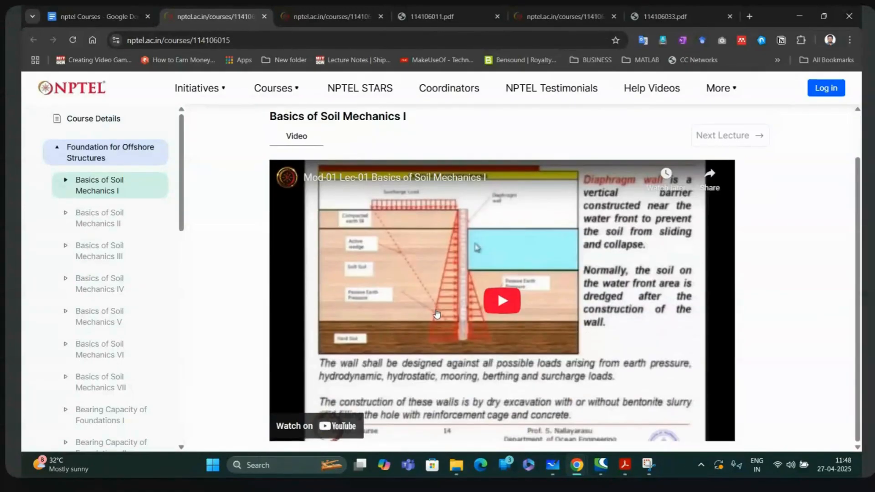
scroll(77, 376, down, 12)
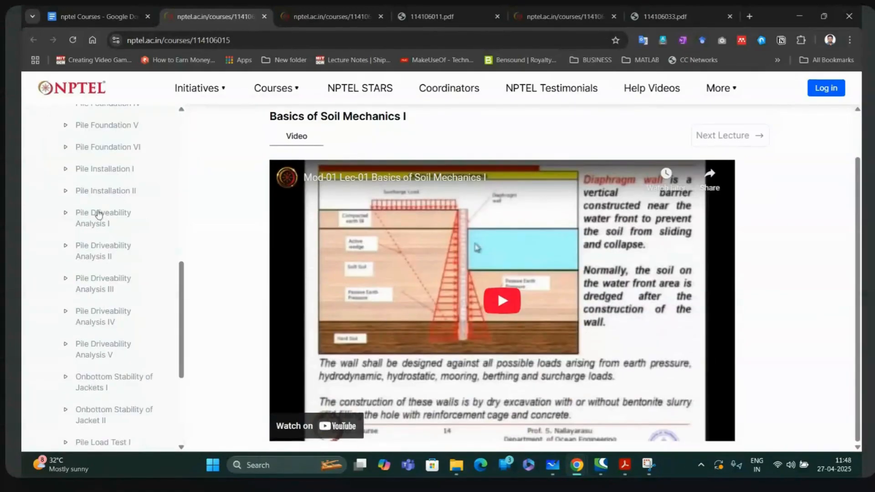
scroll(82, 173, up, 12)
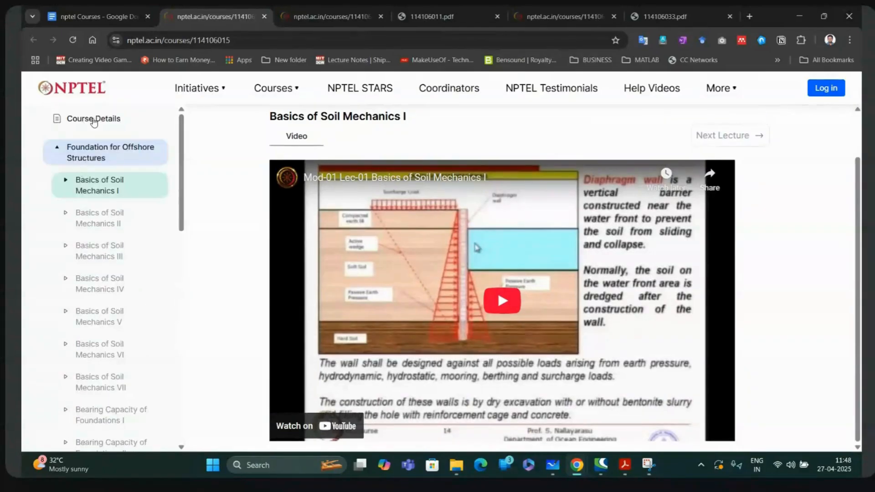
Open the Foundation for Offshore Structures syllabus PDF from the course details and review its topics table.
click(93, 119)
click(312, 174)
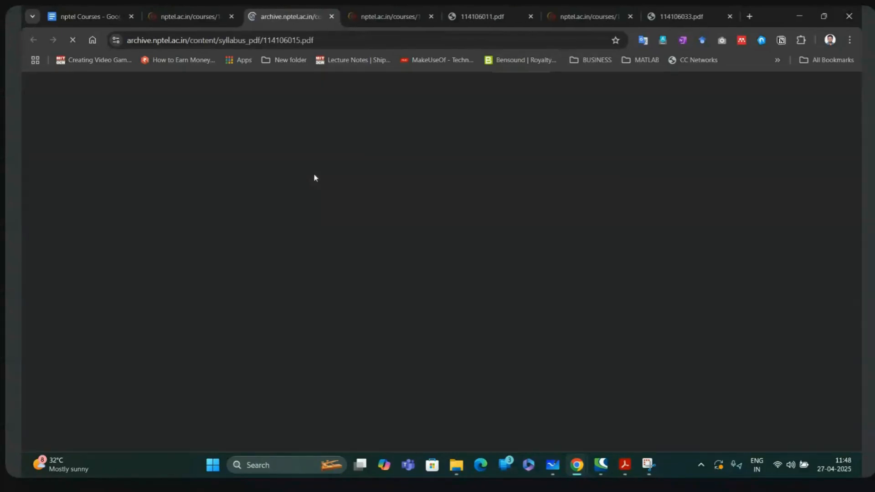
scroll(420, 339, down, 7)
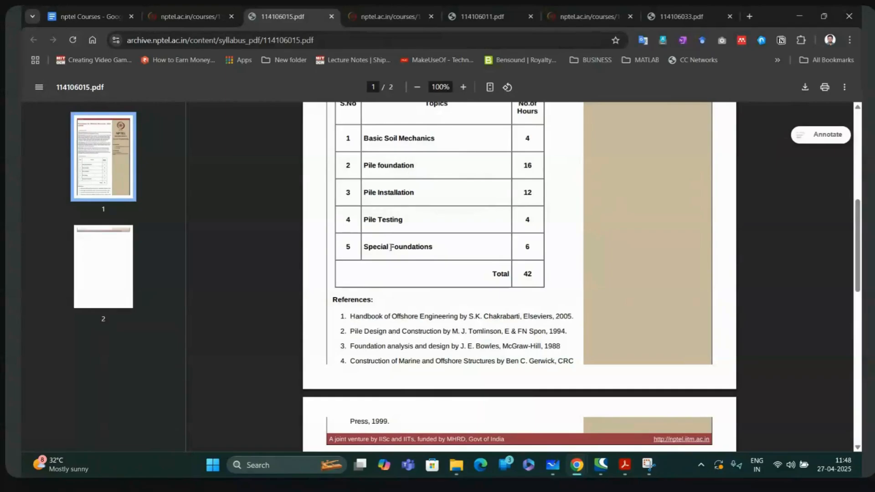
Return to the nptel Courses document and select all the listed course links, including the 114106045.pdf Google Drive link.
click(101, 19)
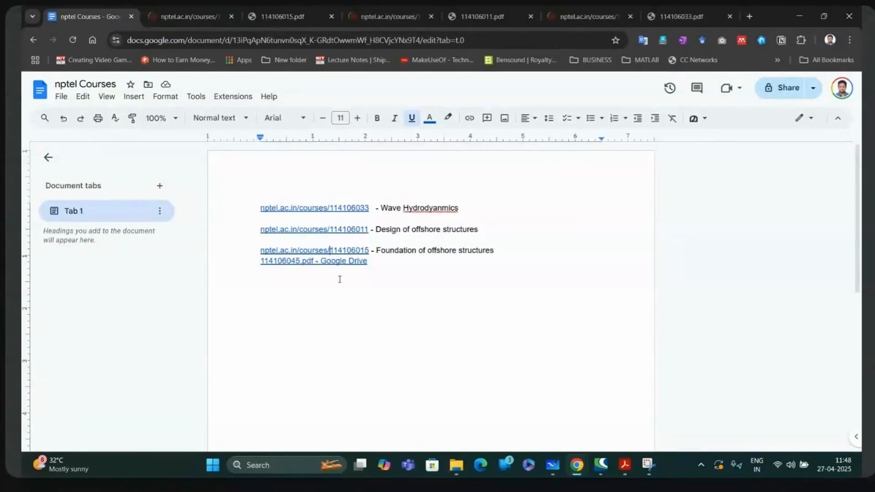
click(624, 465)
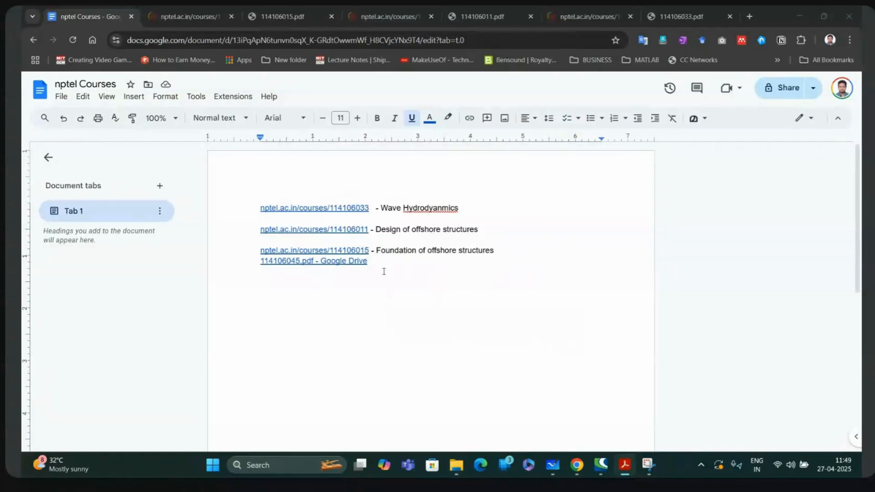
drag(381, 267, 257, 210)
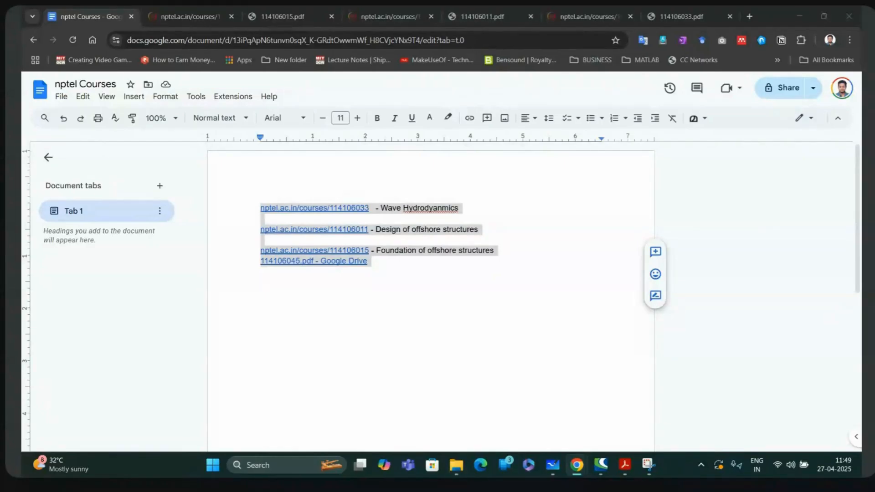
click(697, 329)
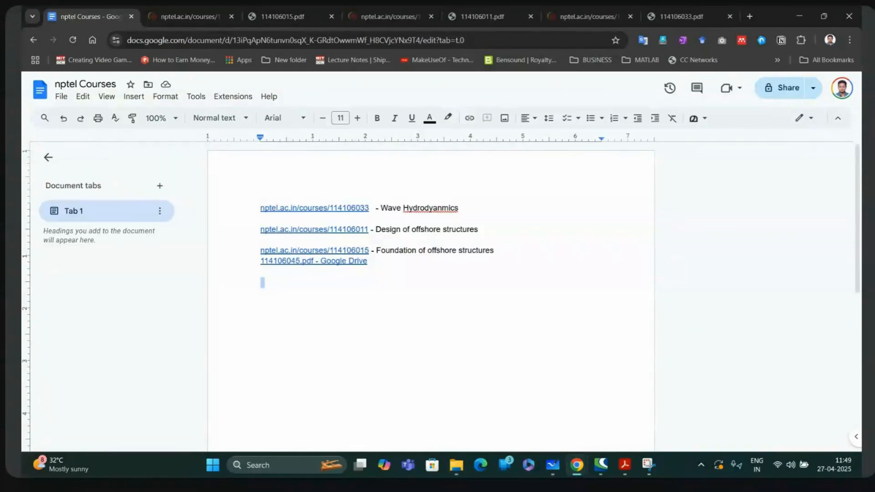
Switch to the SACS Training board in Microsoft Whiteboard, turn on its share link, copy the link and close the sharing options.
key(ctrl+Tab)
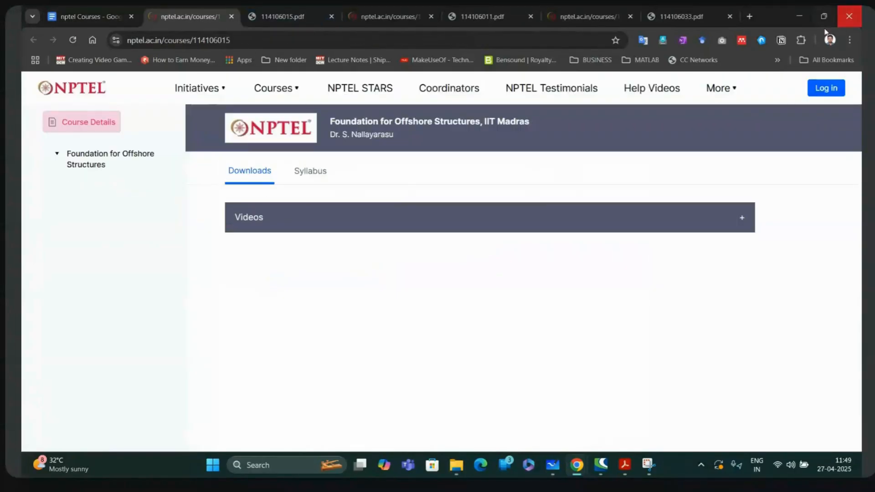
click(798, 15)
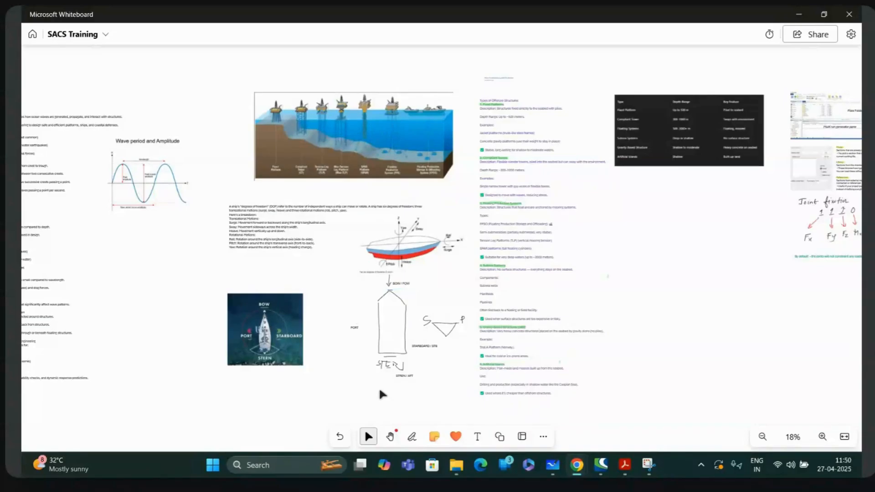
scroll(377, 388, up, 3)
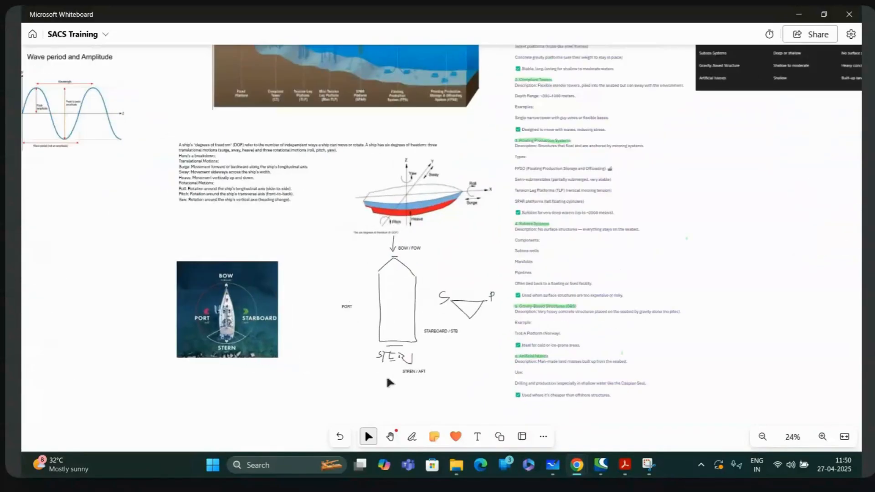
click(811, 37)
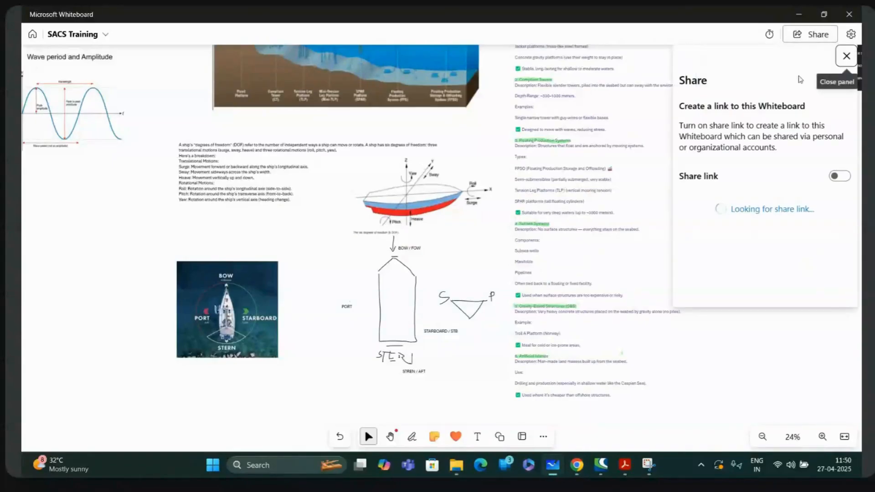
click(835, 179)
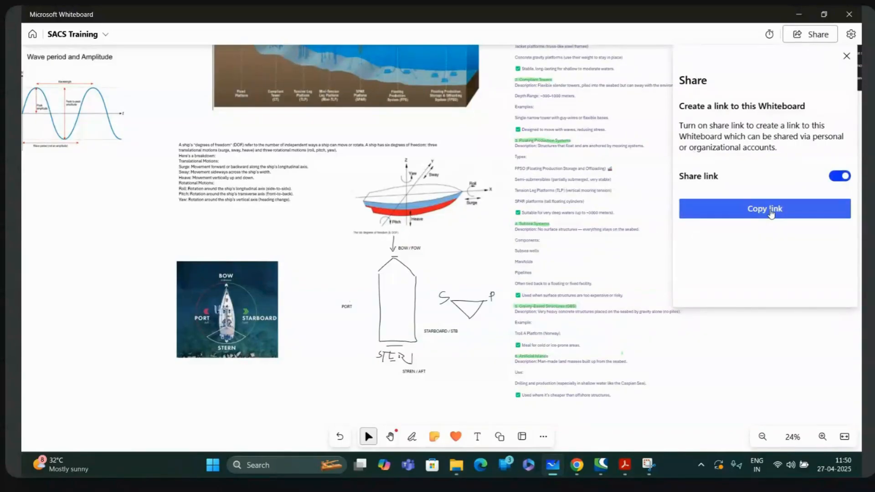
click(770, 215)
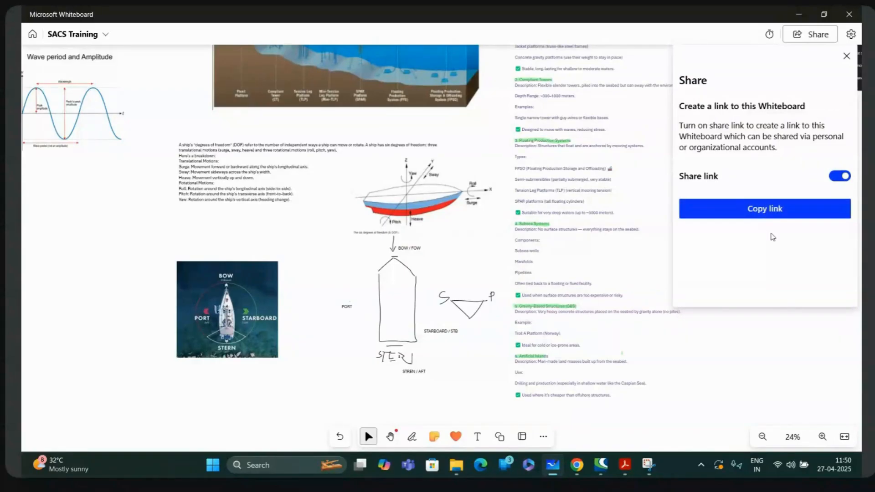
click(772, 216)
key(alt+Tab)
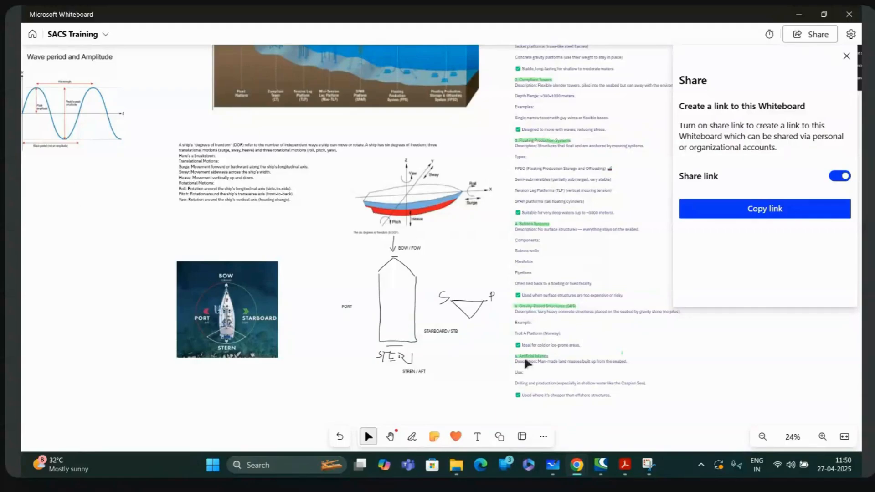
click(768, 383)
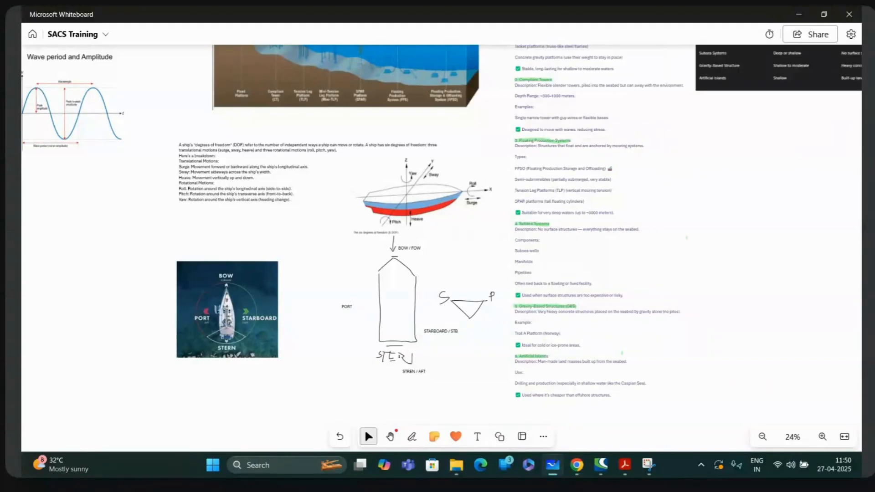
Look over the SACS Training whiteboard as a whole, from the wave notes to the fabrication yard sketch.
scroll(378, 270, down, 5)
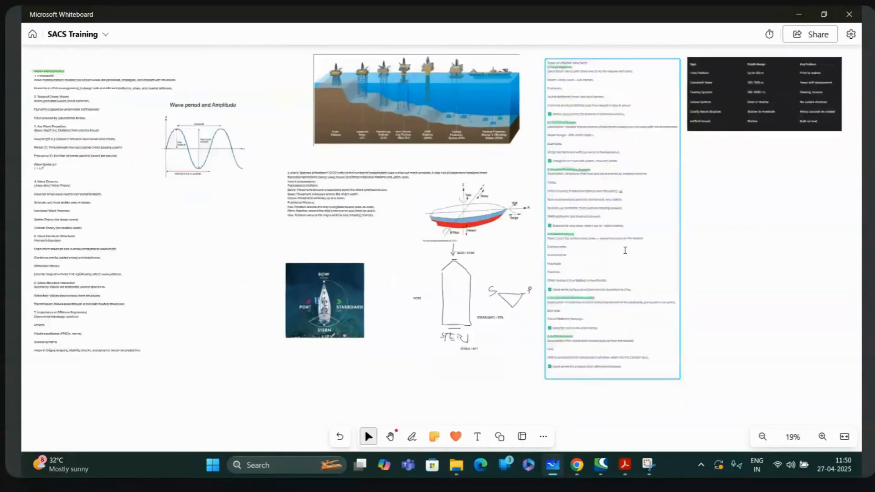
scroll(377, 270, down, 2)
scroll(659, 214, up, 2)
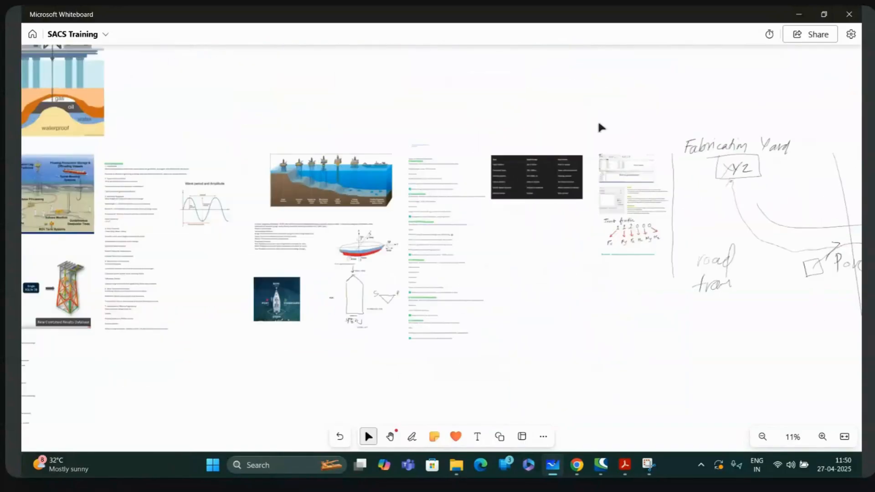
Launch Bentley SACS 2024 from the Bentley Offshore program group and accept SACS Offshore Structure as the default license.
scroll(424, 150, up, 5)
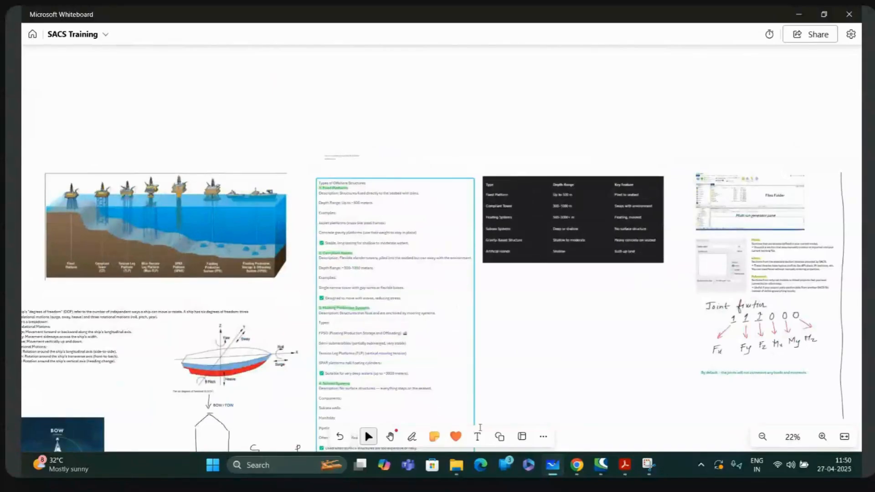
click(216, 474)
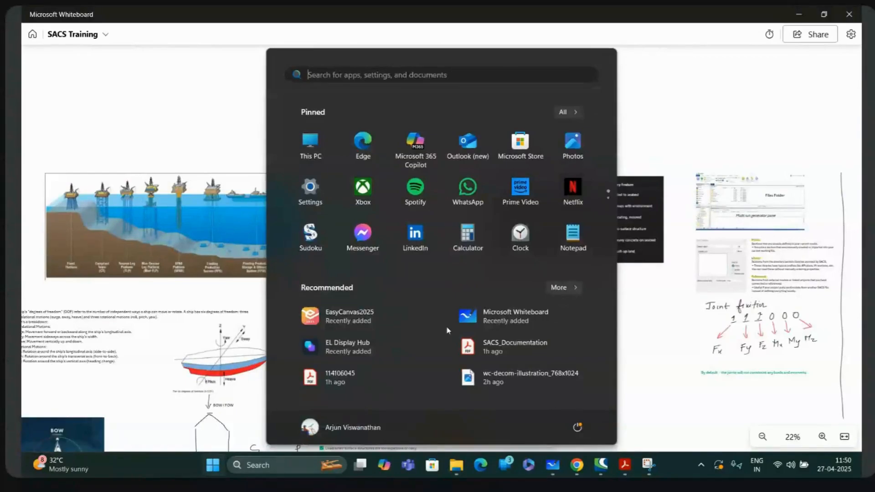
click(569, 114)
scroll(407, 279, down, 5)
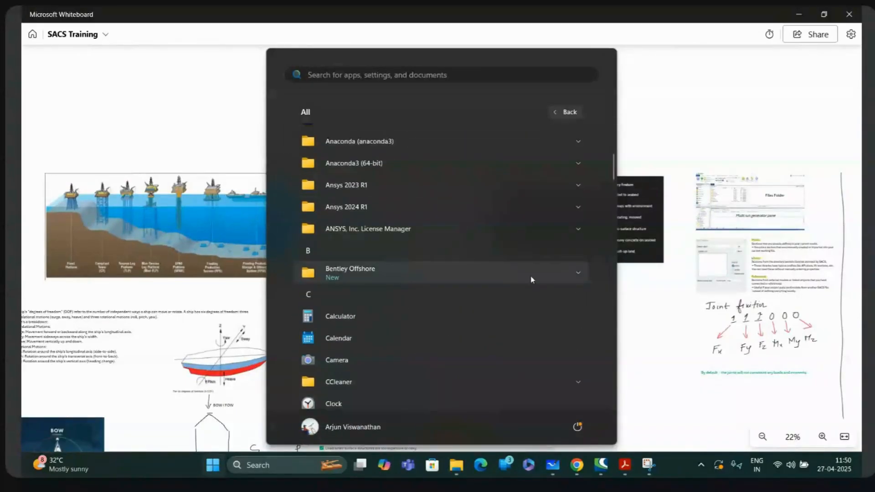
click(566, 272)
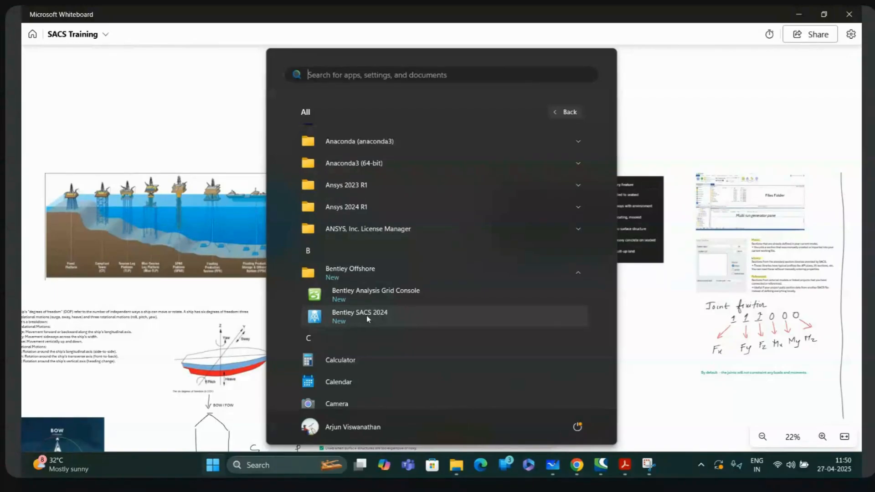
click(367, 315)
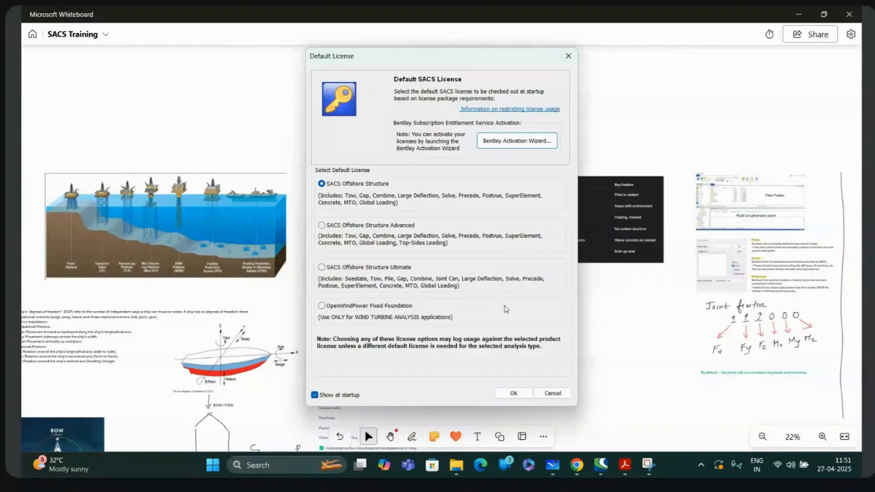
click(514, 393)
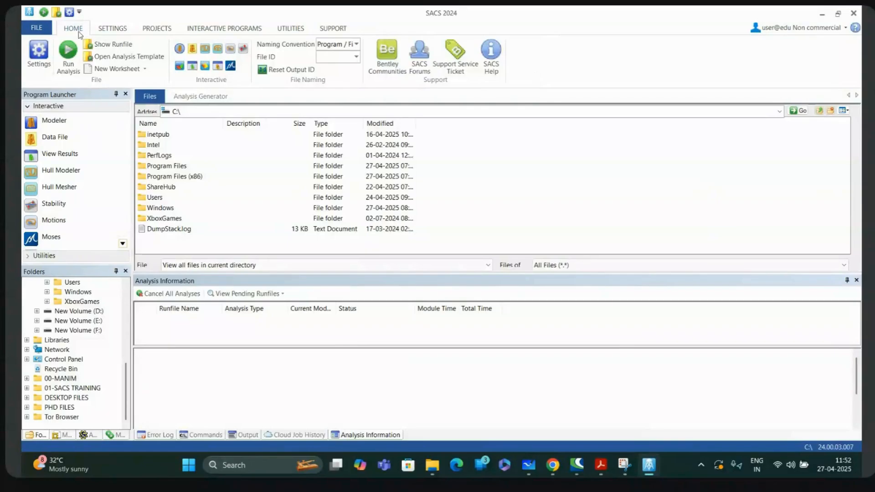
Look through the Settings, Projects, Interactive Programs, Utilities and Support command groups, then return to the Home commands.
click(106, 30)
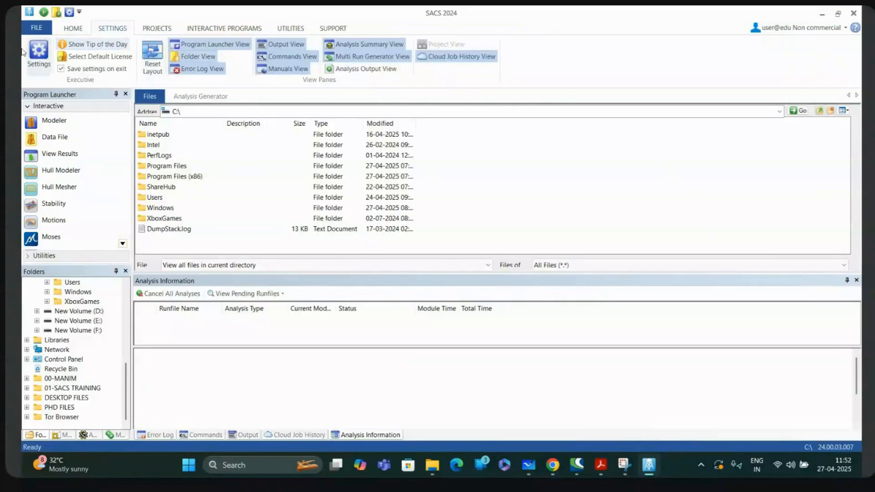
click(162, 29)
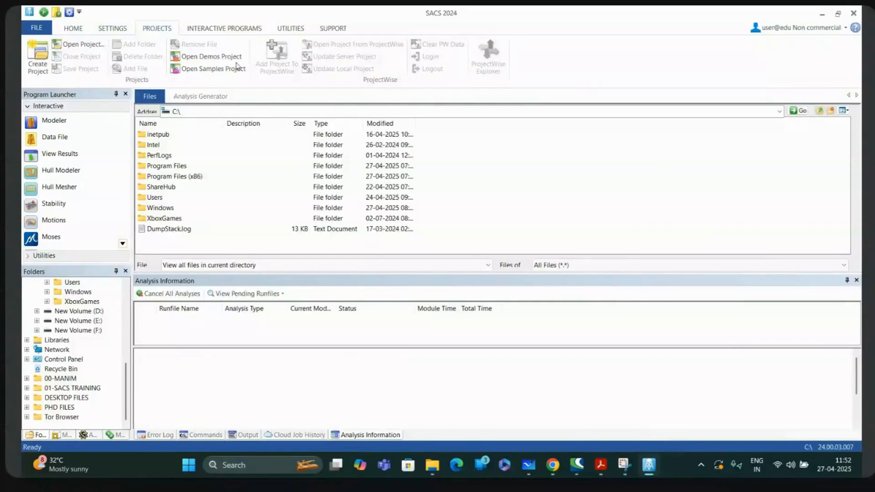
click(223, 29)
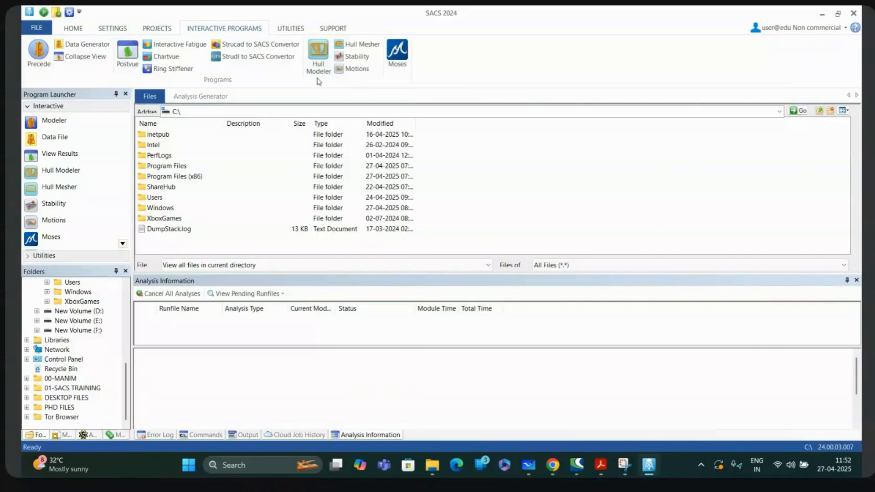
click(291, 28)
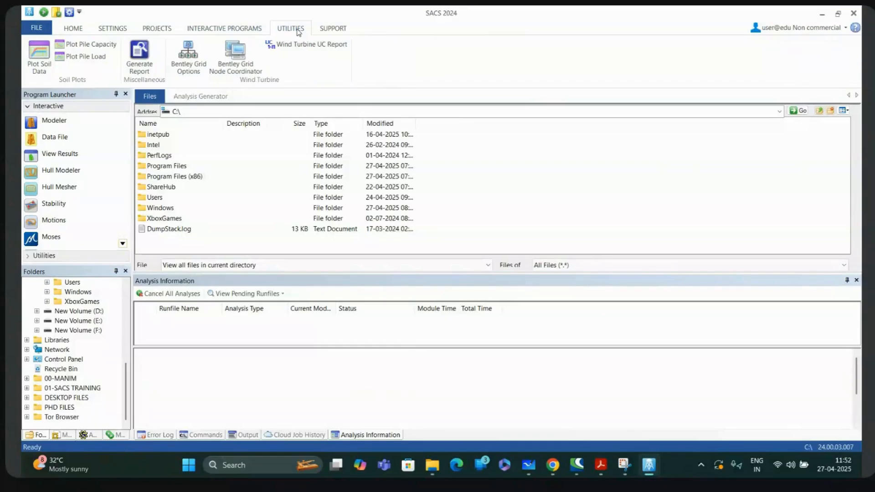
click(343, 30)
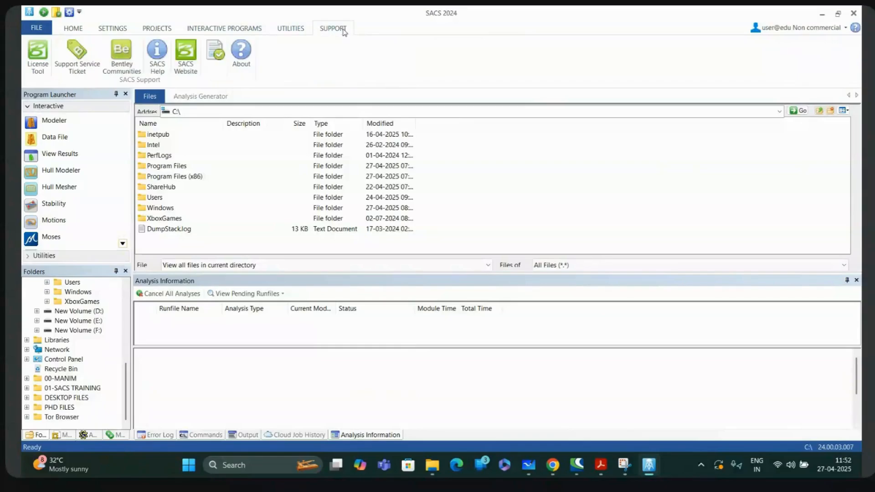
click(73, 29)
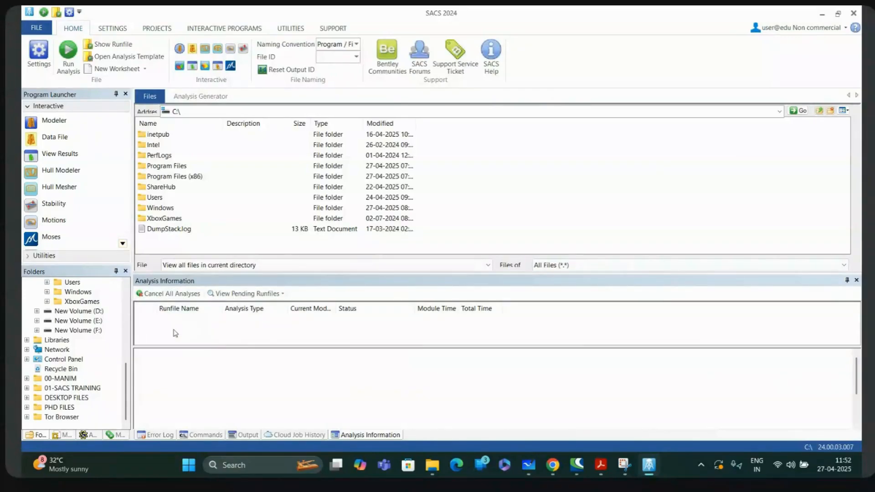
View the Commands and Output panes and the Analysis Generator page.
click(213, 435)
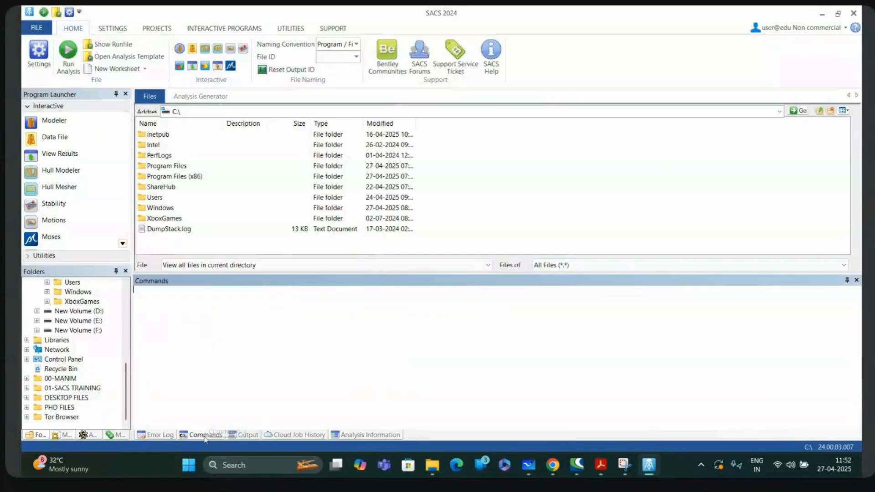
click(249, 437)
click(211, 101)
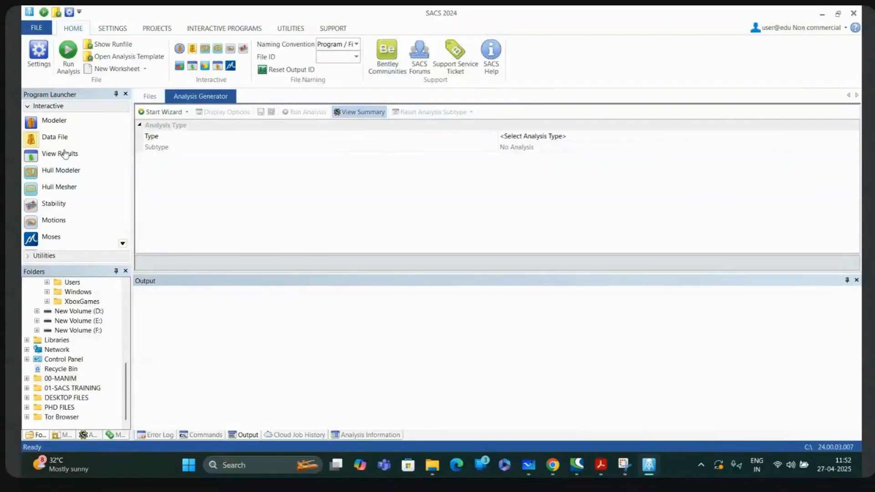
Create a trial blank model in the Precede modeler with Metric with kN force units, and close the modeler.
click(33, 123)
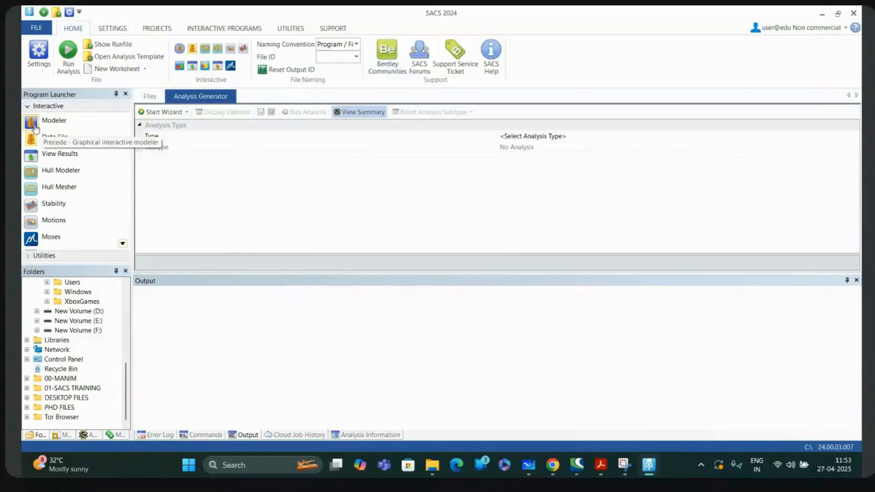
click(35, 128)
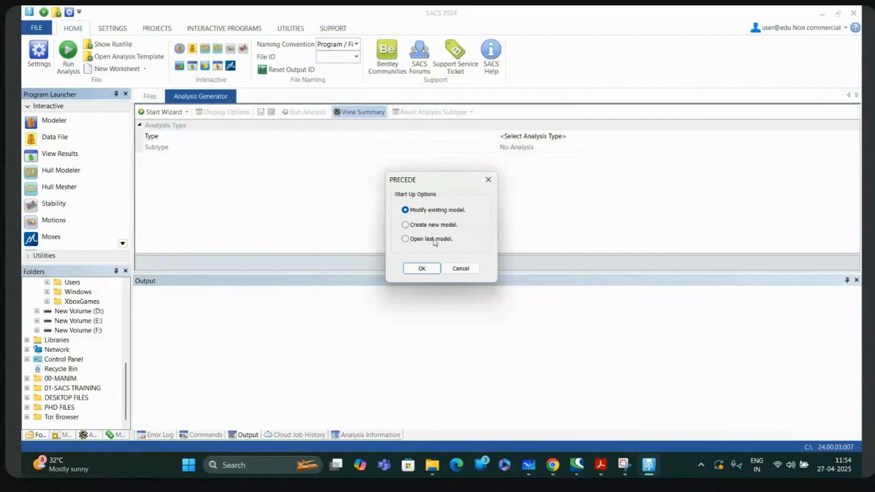
click(405, 225)
click(423, 269)
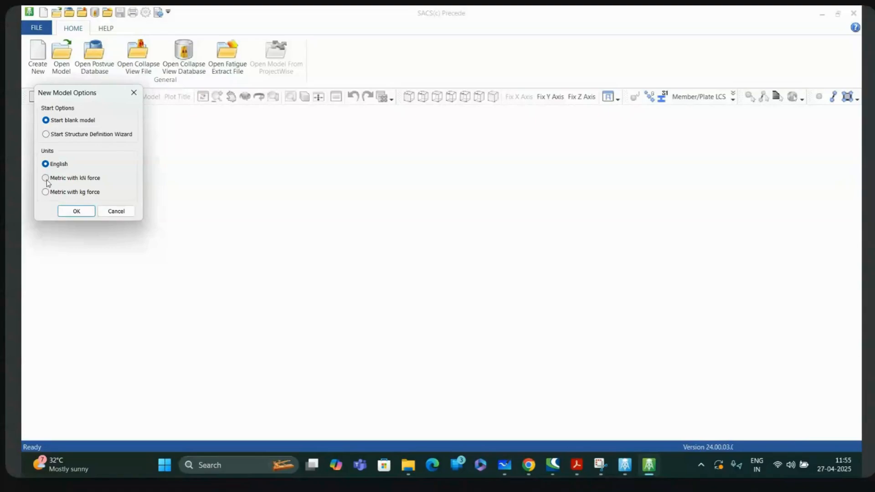
click(46, 179)
click(76, 211)
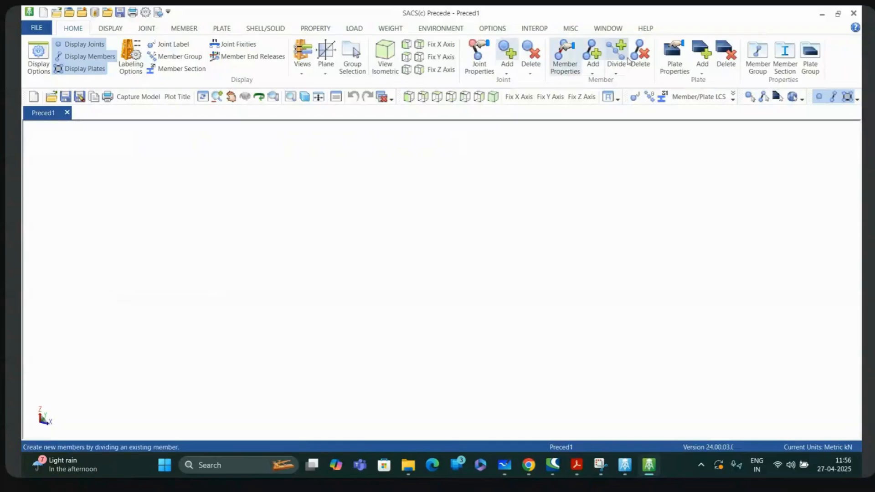
click(854, 12)
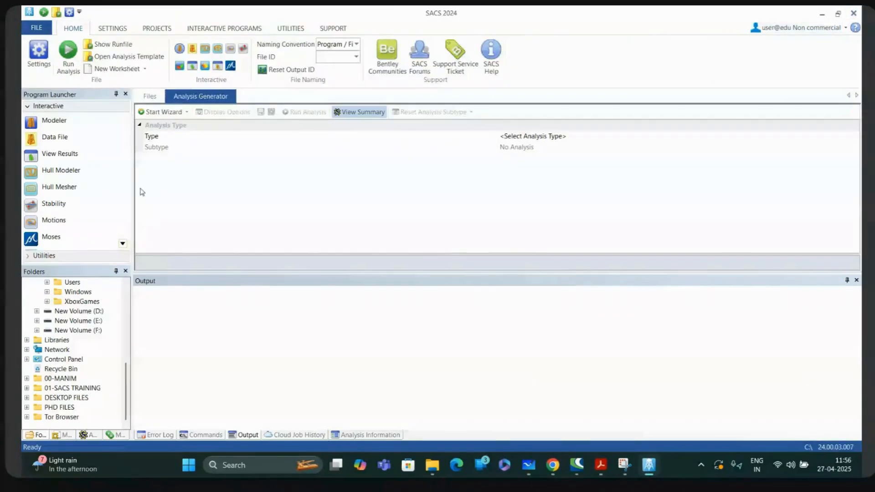
Show the SACS file list, switch to File Explorer, open the 01-DAY ONE folder inside 01-SACS TRAINING and copy its path.
click(150, 97)
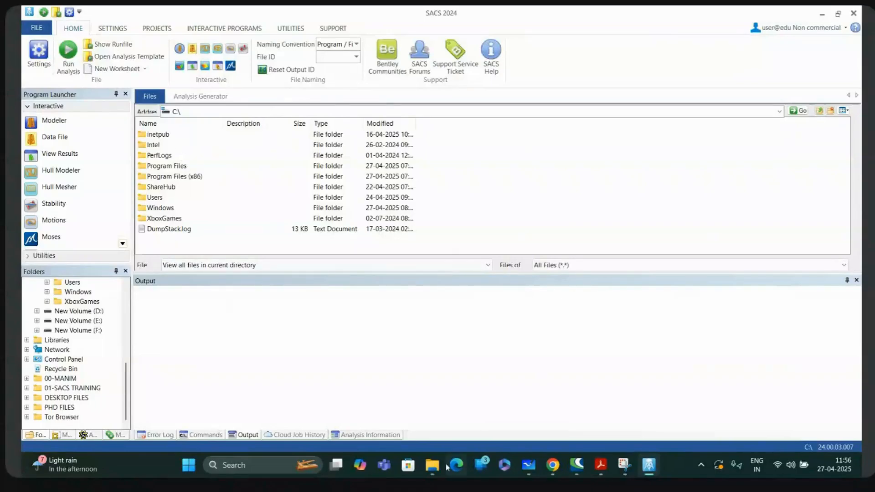
click(432, 470)
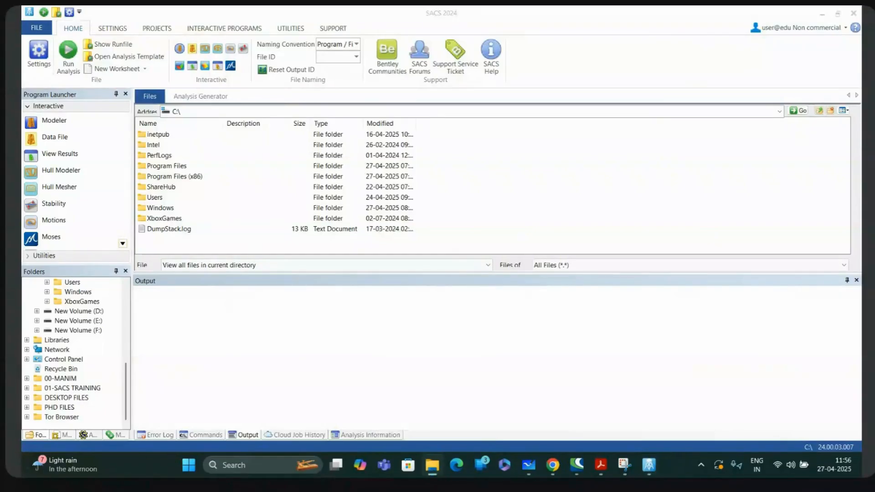
drag(422, 7, 424, 90)
click(705, 83)
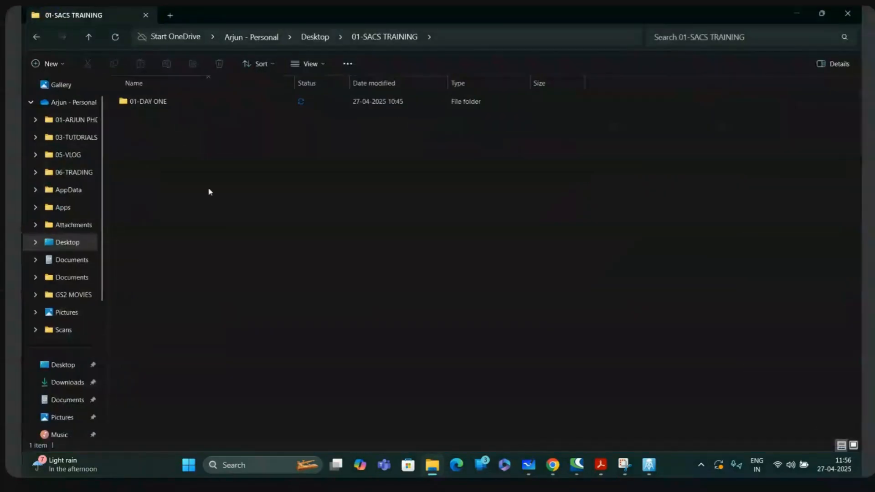
double_click(163, 106)
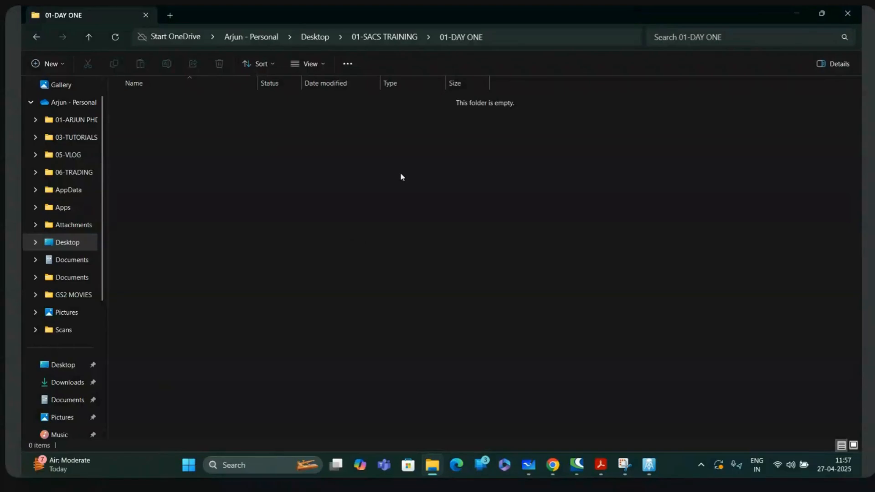
click(517, 37)
key(ctrl+c)
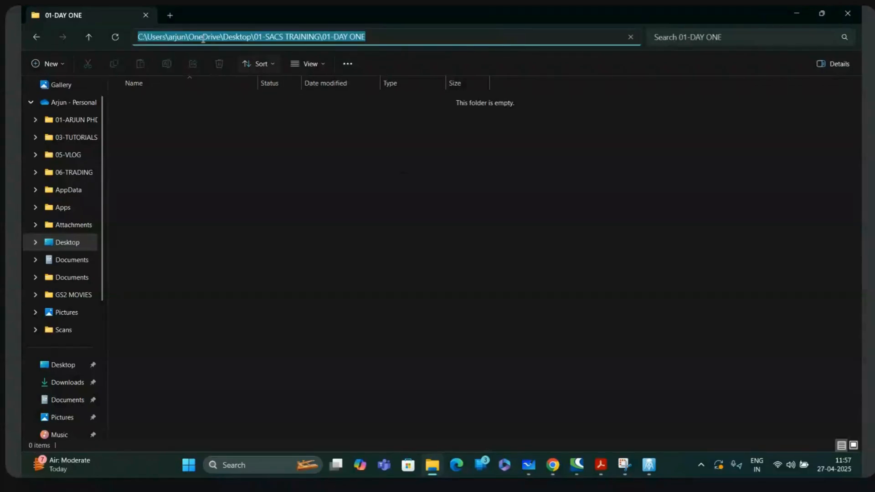
Return to SACS and set the current working directory to the copied 01-DAY ONE folder path.
click(796, 13)
click(213, 111)
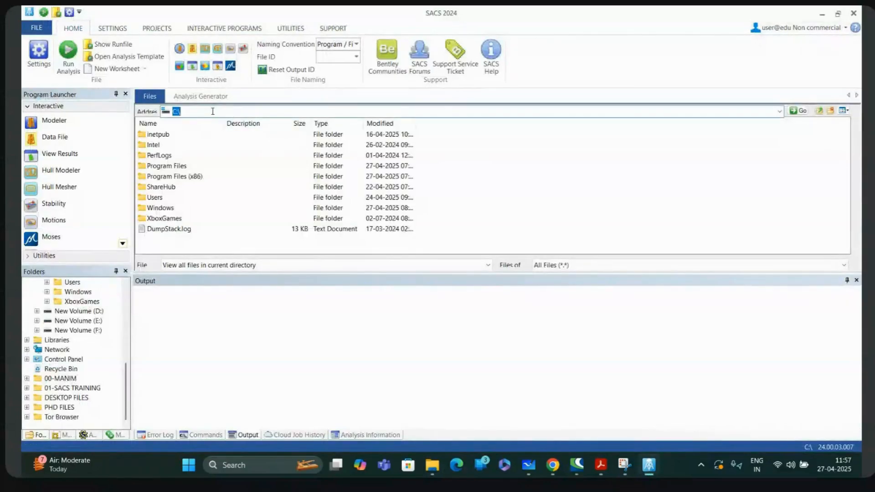
key(ctrl+v)
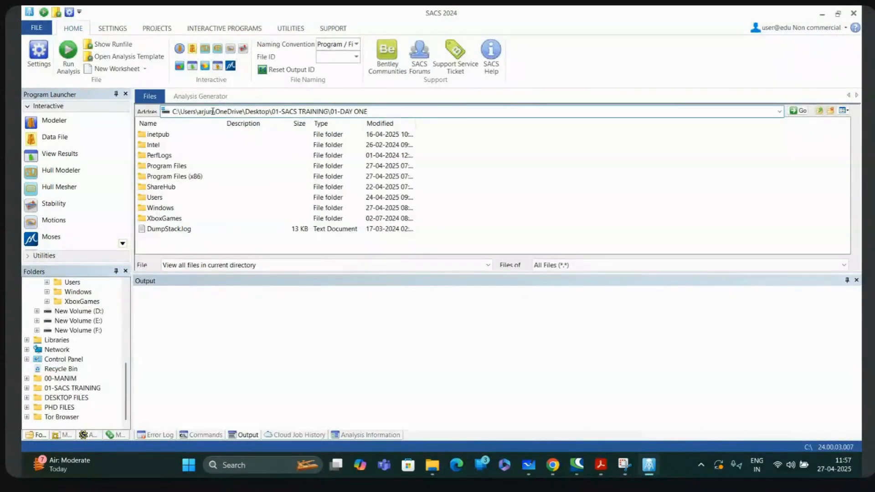
key(Return)
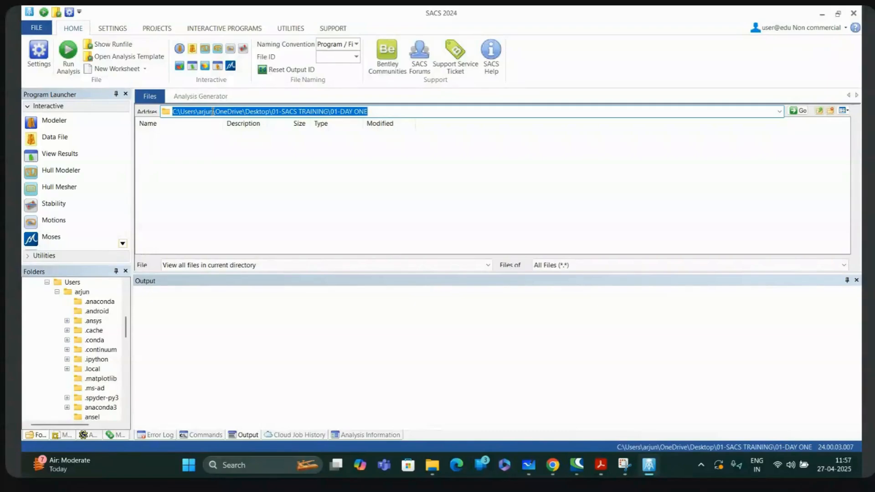
click(792, 111)
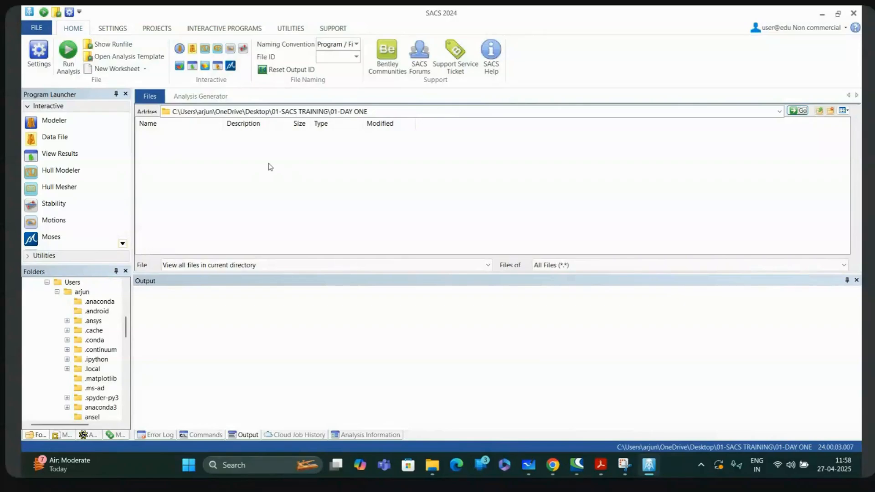
Start the Precede modeler with a new blank model using Metric with kN force units.
click(60, 127)
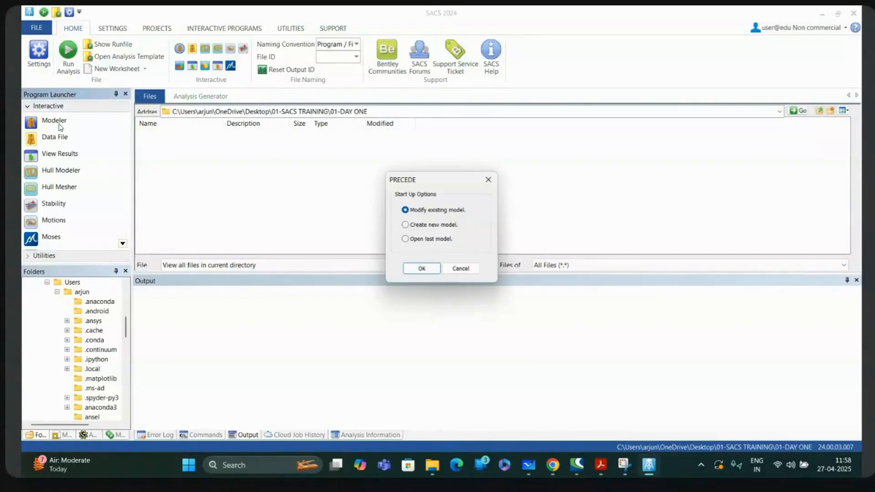
click(407, 225)
click(424, 269)
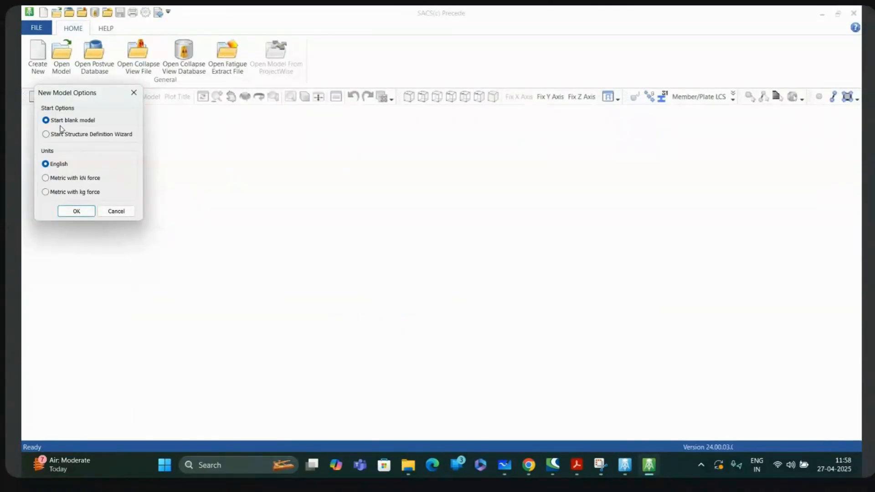
click(46, 178)
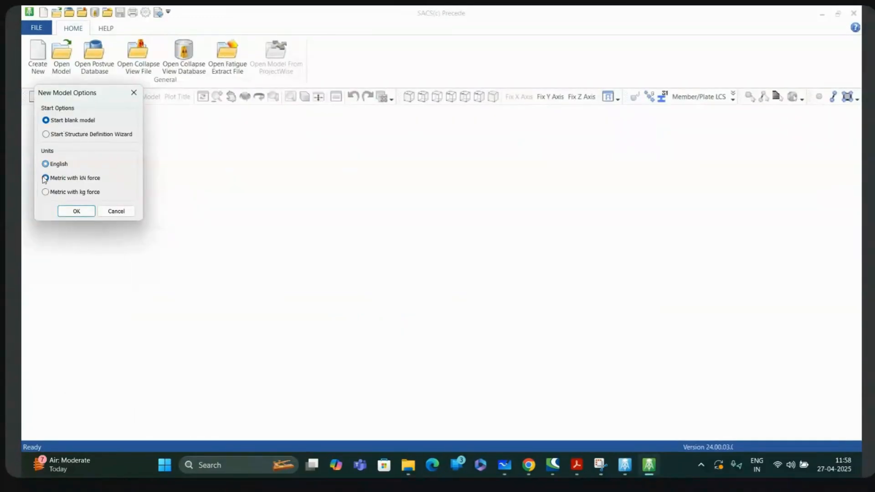
click(78, 211)
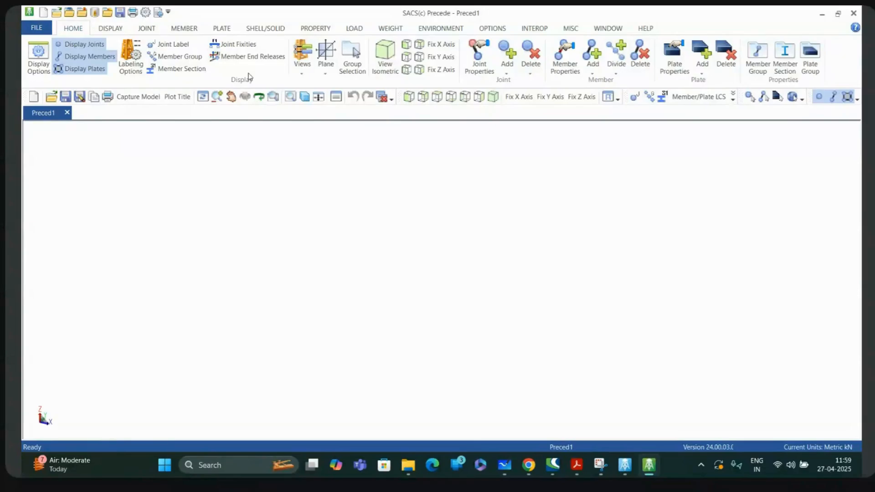
Open the Precede file settings and review the general options and the display colours for joints, members, plates and other elements.
click(37, 28)
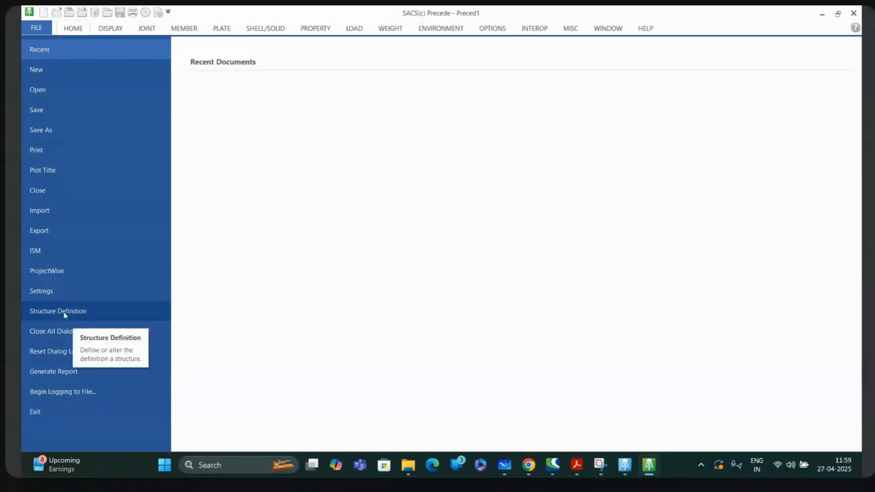
click(41, 291)
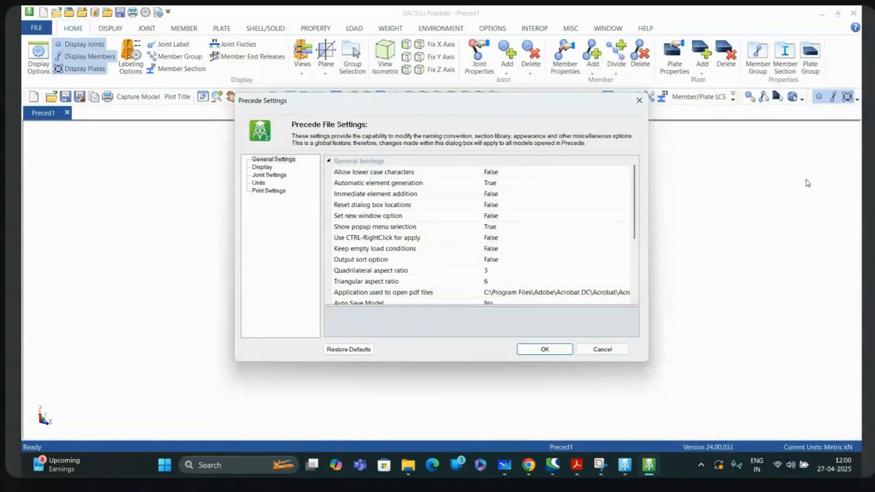
click(267, 169)
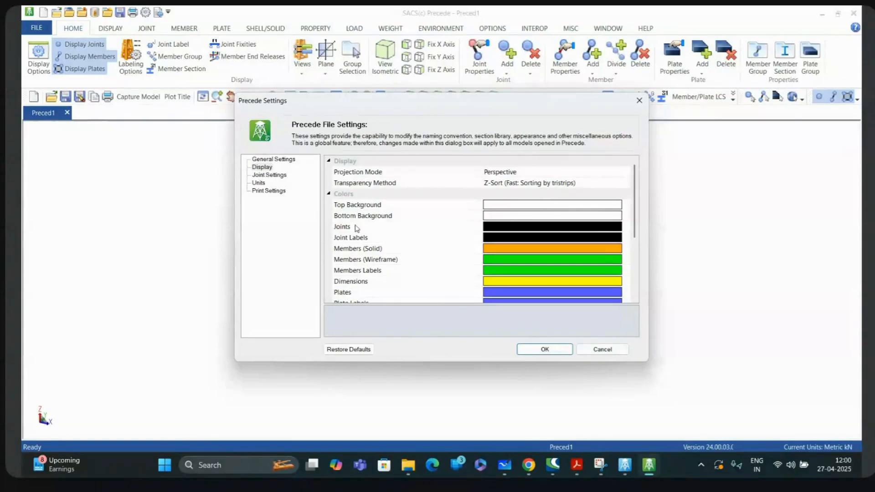
scroll(607, 256, down, 3)
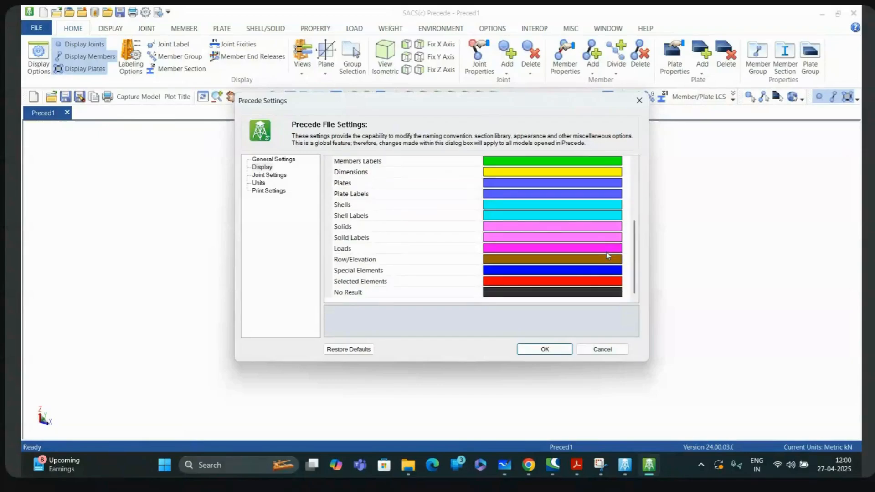
scroll(607, 256, up, 3)
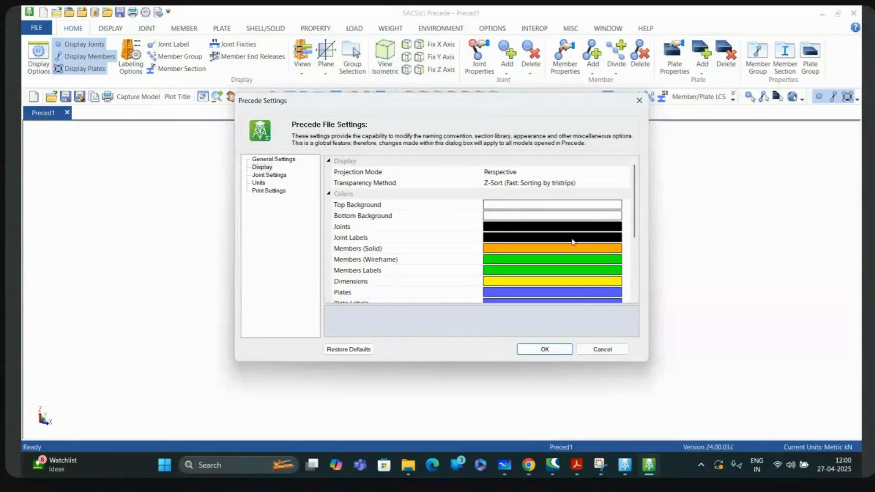
Inspect the colour choices for the top background without picking one, and accept the Precede settings.
click(532, 207)
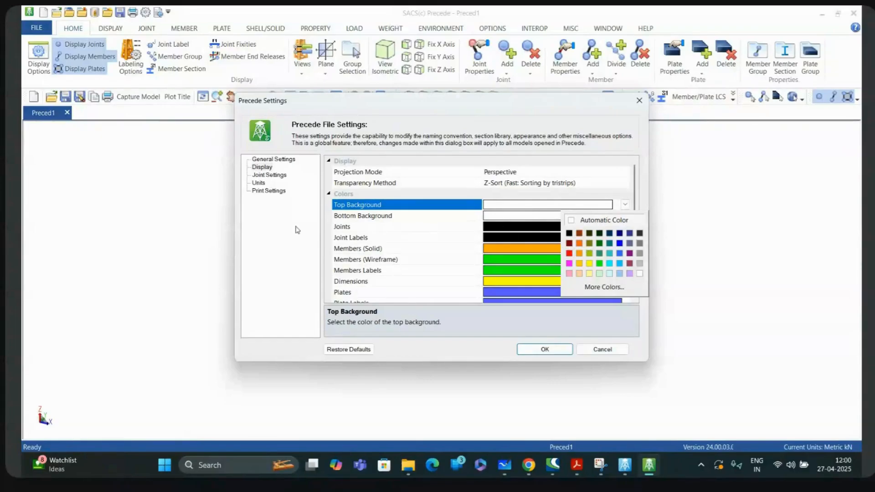
click(297, 229)
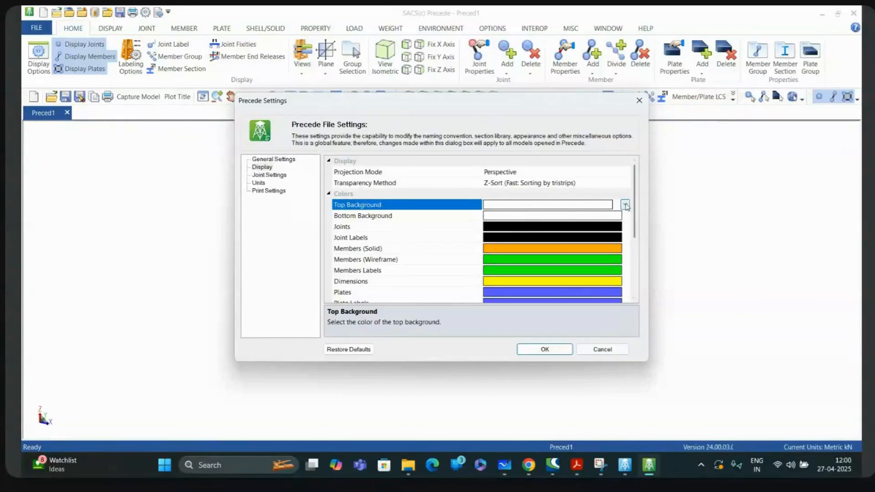
click(625, 205)
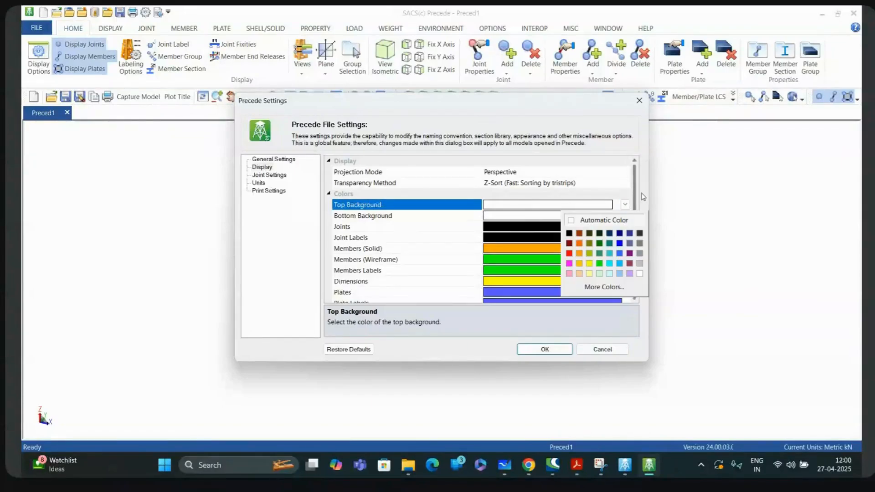
click(641, 193)
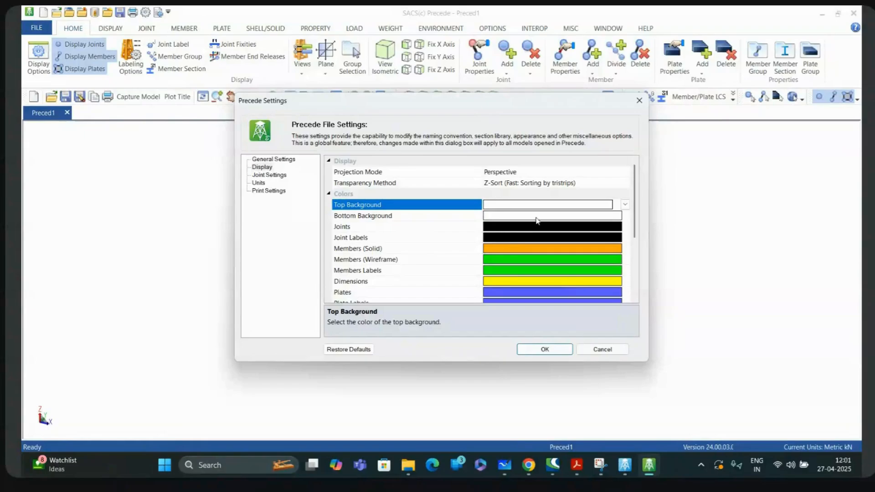
click(551, 208)
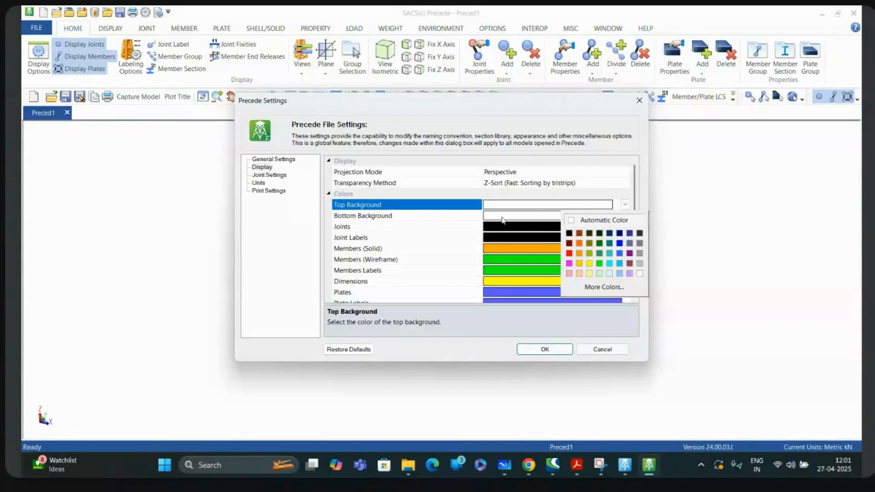
click(502, 218)
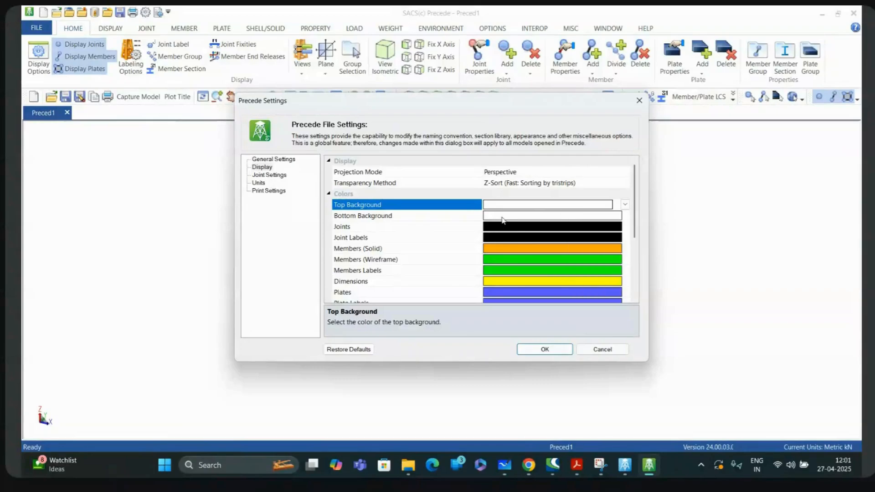
click(555, 351)
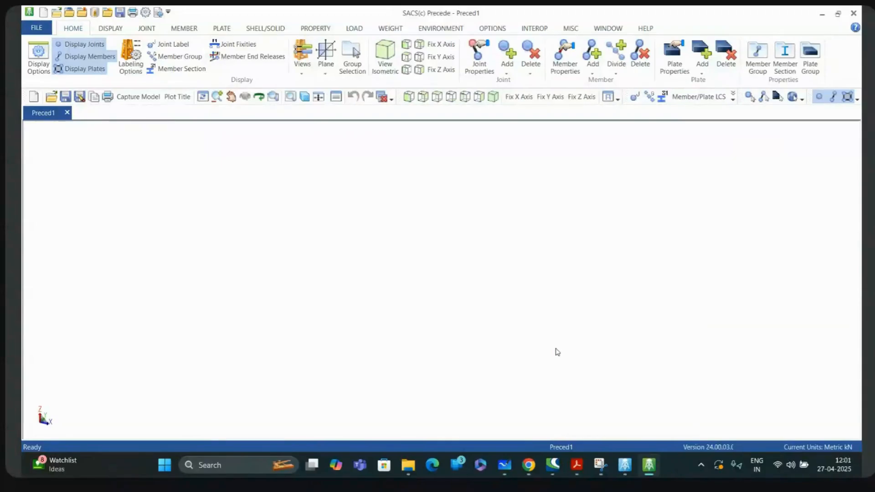
Reopen the Precede settings, review the default units and the joint naming convention, and close them without saving.
click(37, 28)
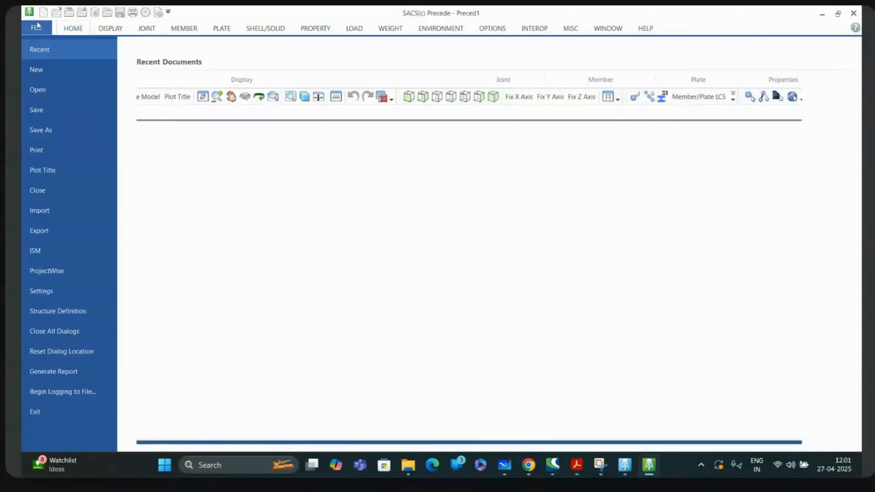
click(53, 296)
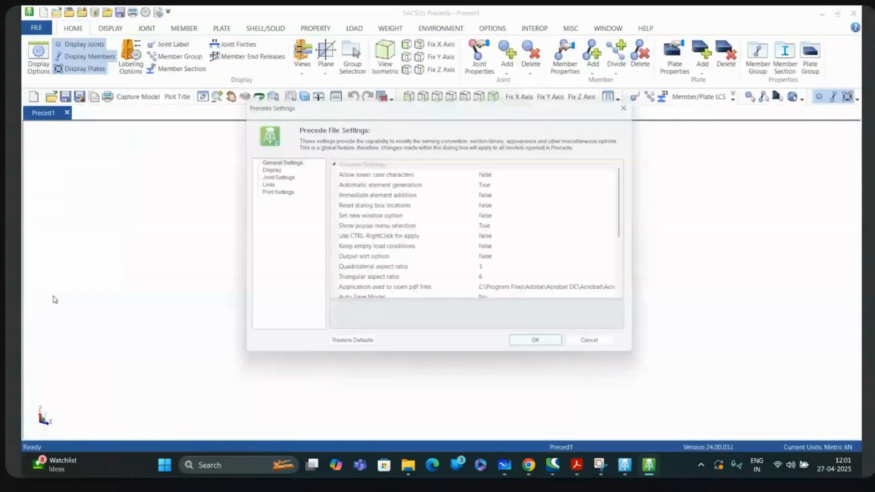
click(259, 183)
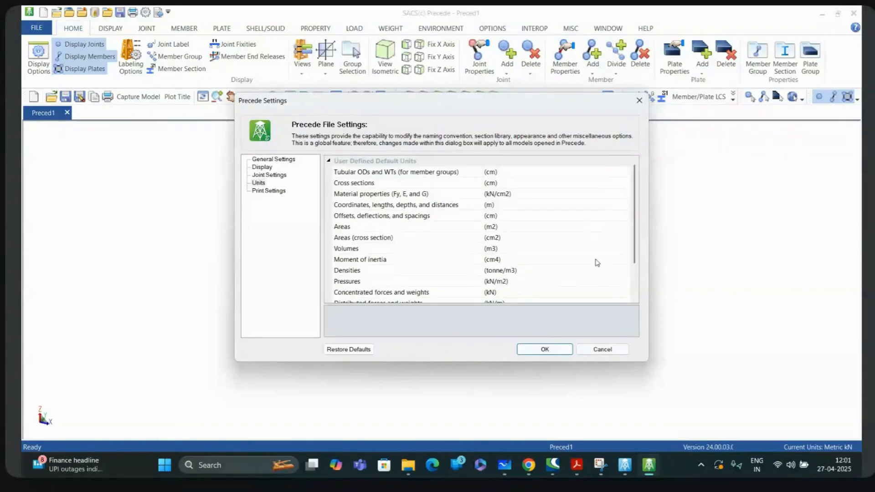
scroll(559, 211, down, 2)
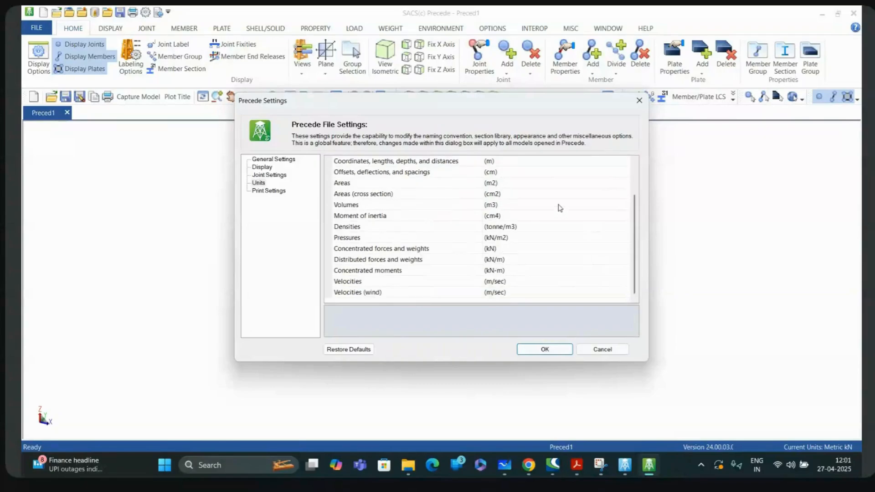
scroll(554, 210, up, 1)
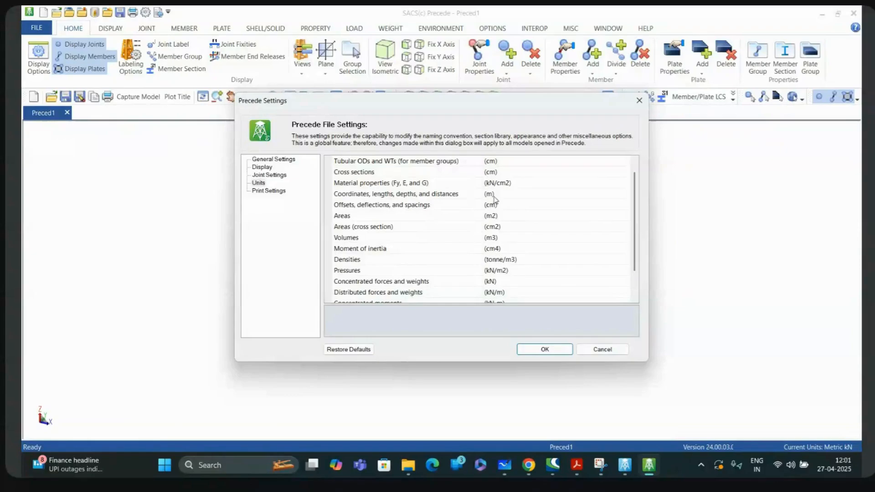
click(270, 176)
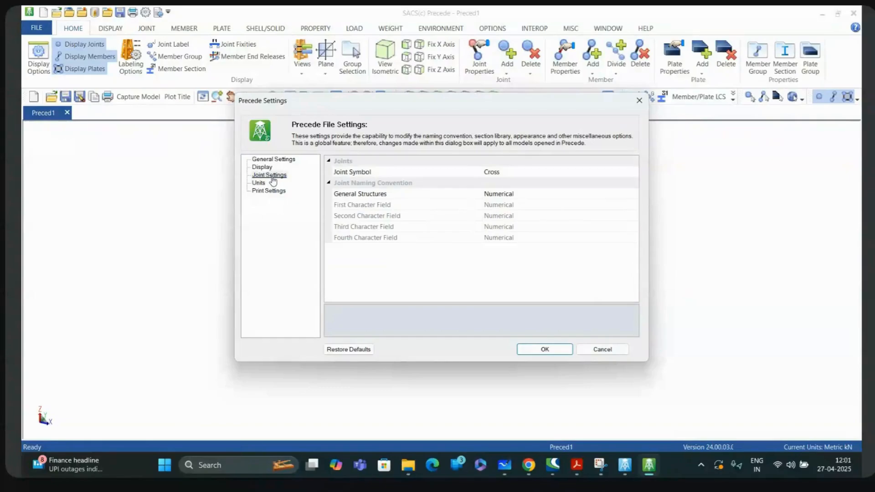
click(603, 350)
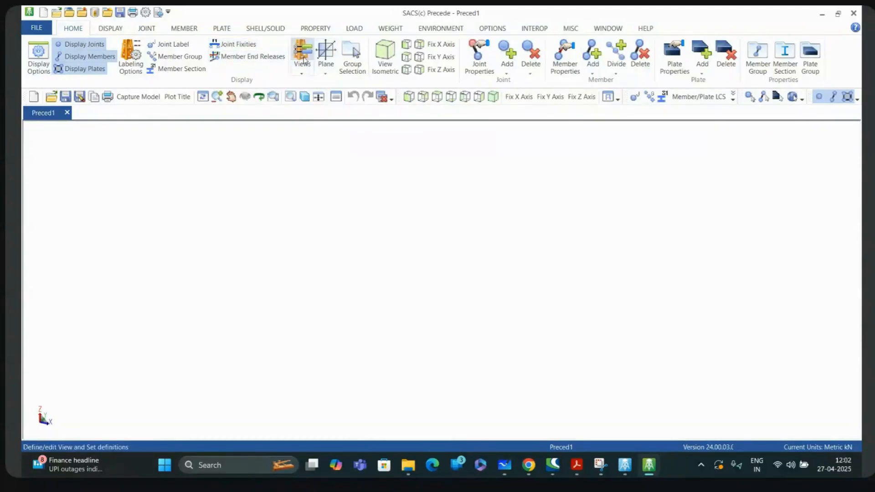
Examine the available view options and the display, joint, member, plate, shell/solid and property commands in Precede.
click(303, 74)
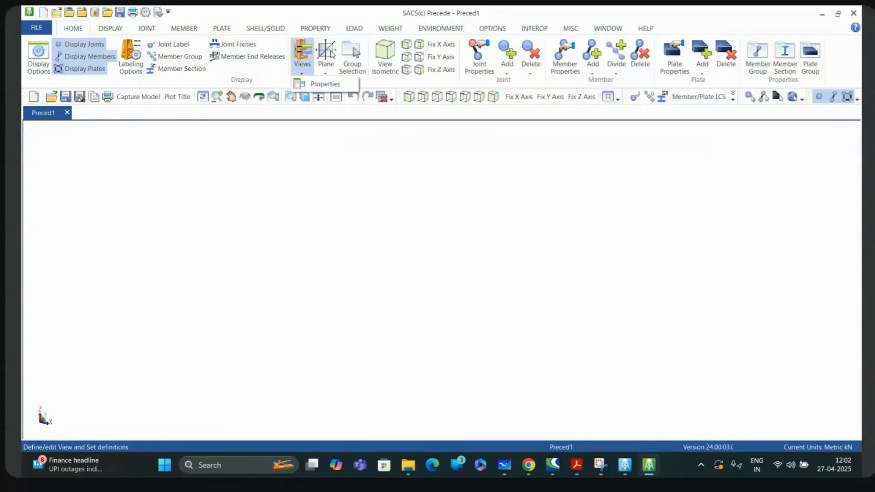
click(482, 83)
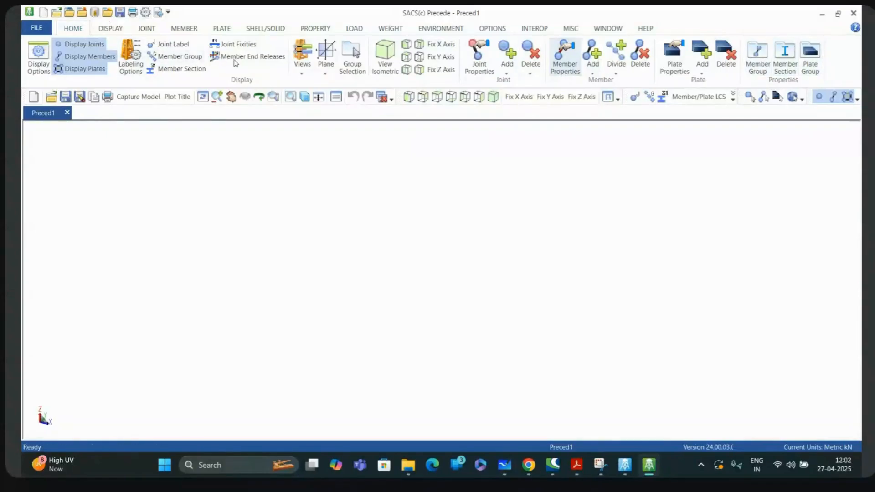
click(111, 28)
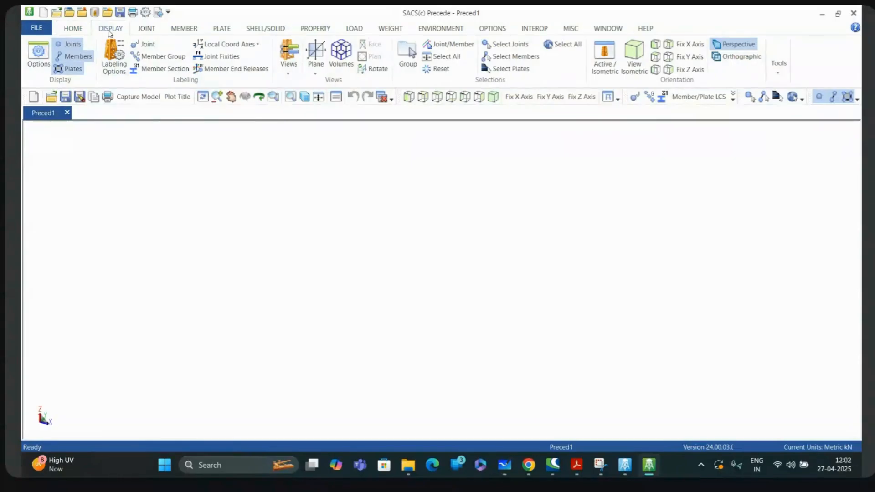
click(152, 31)
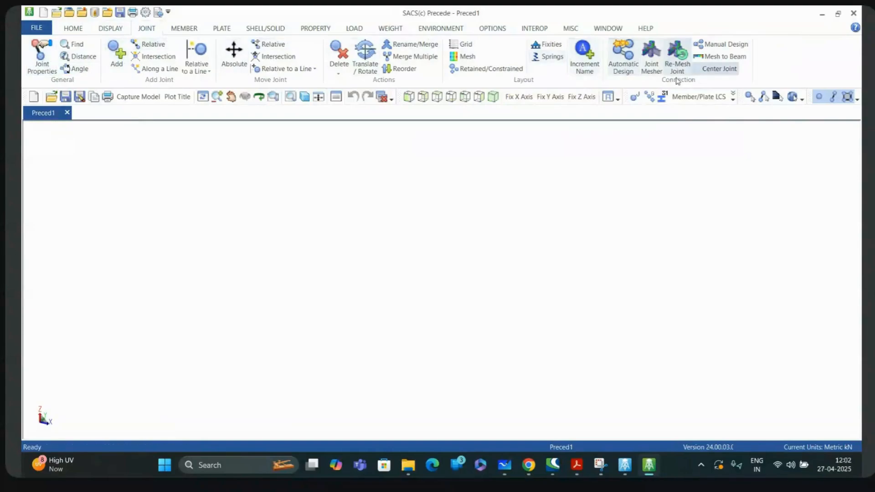
click(184, 29)
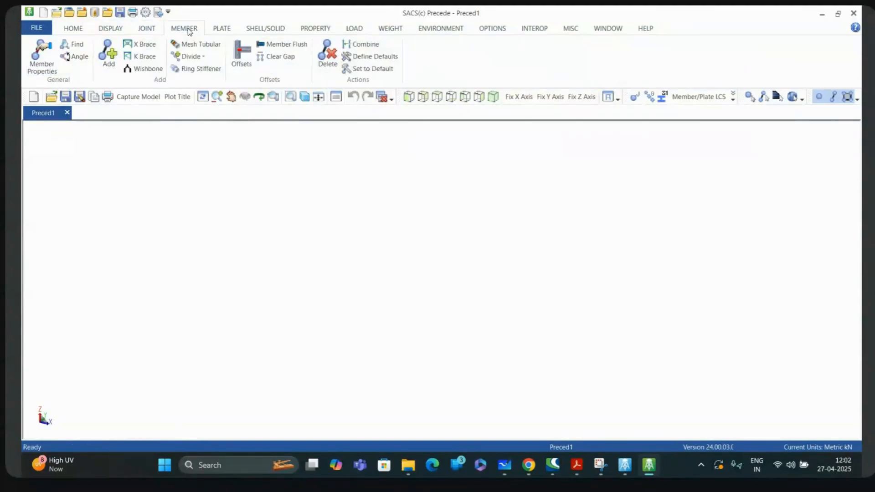
click(220, 30)
click(259, 30)
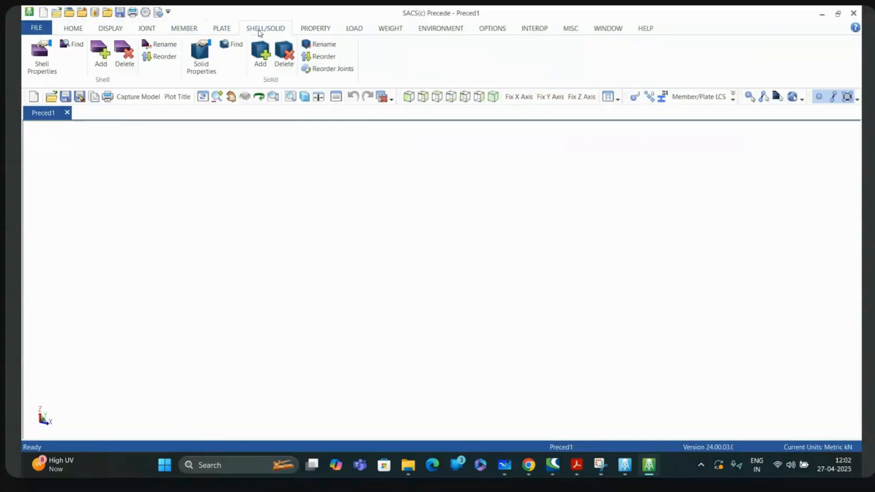
click(322, 30)
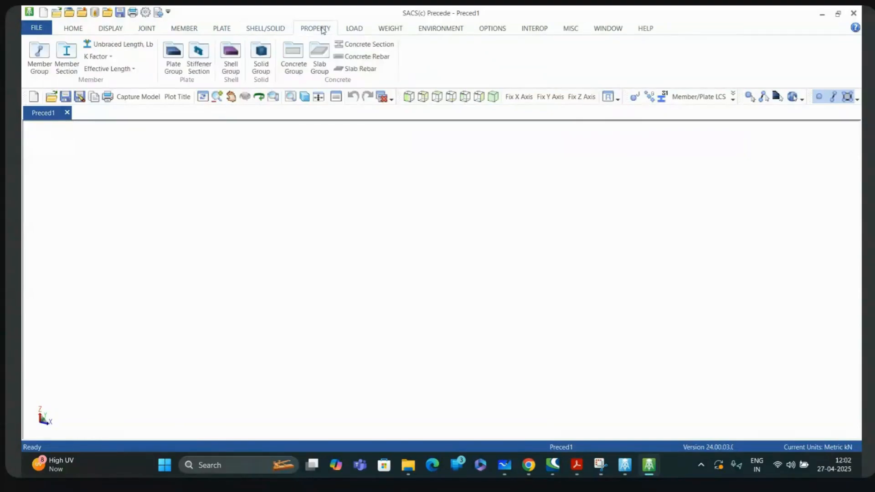
Examine the load, weight, environment, analysis options, interop, miscellaneous, window and help commands, and return to the joint commands.
click(358, 30)
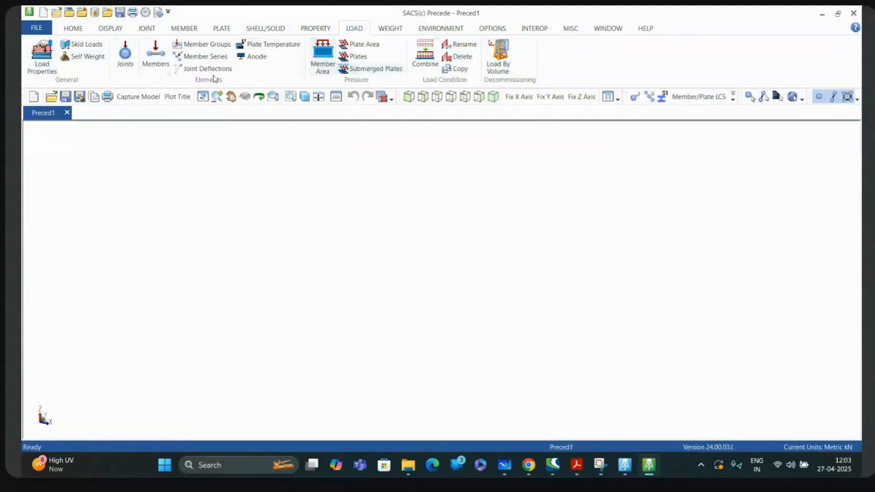
click(390, 28)
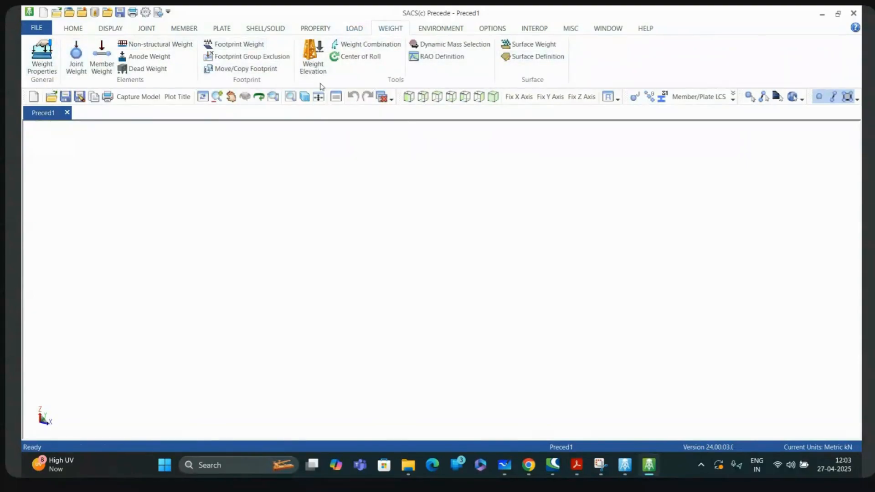
click(429, 29)
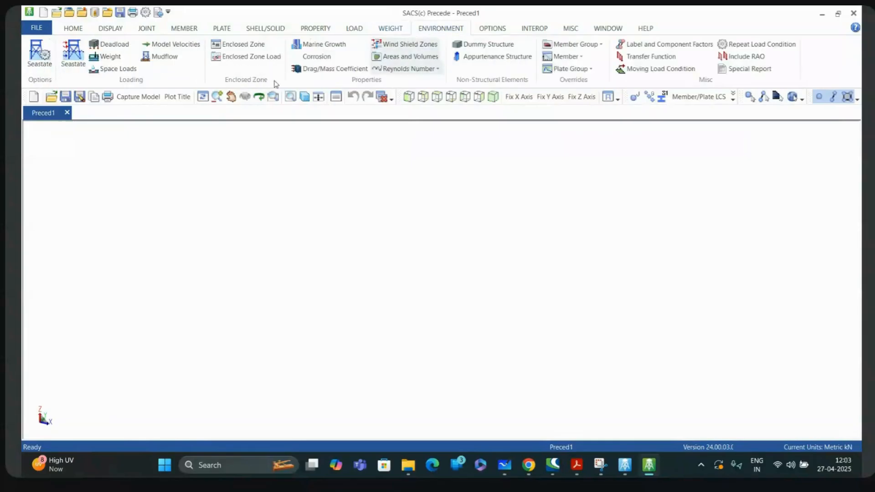
click(491, 30)
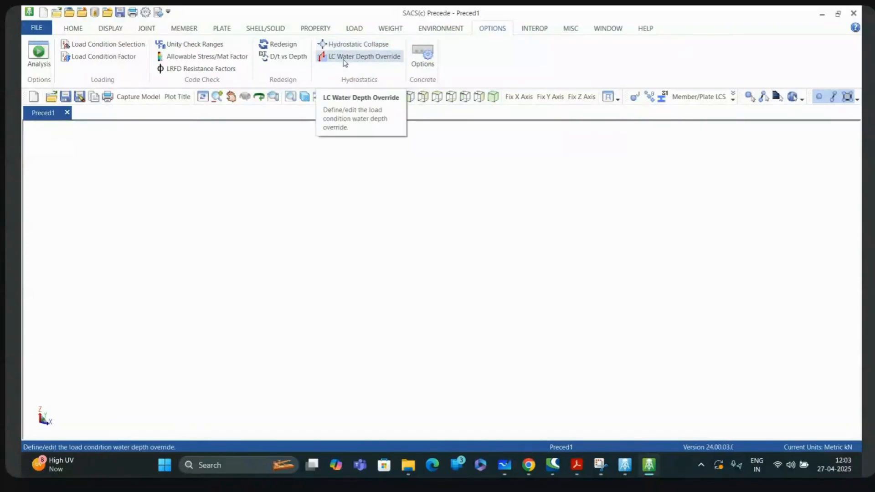
click(531, 31)
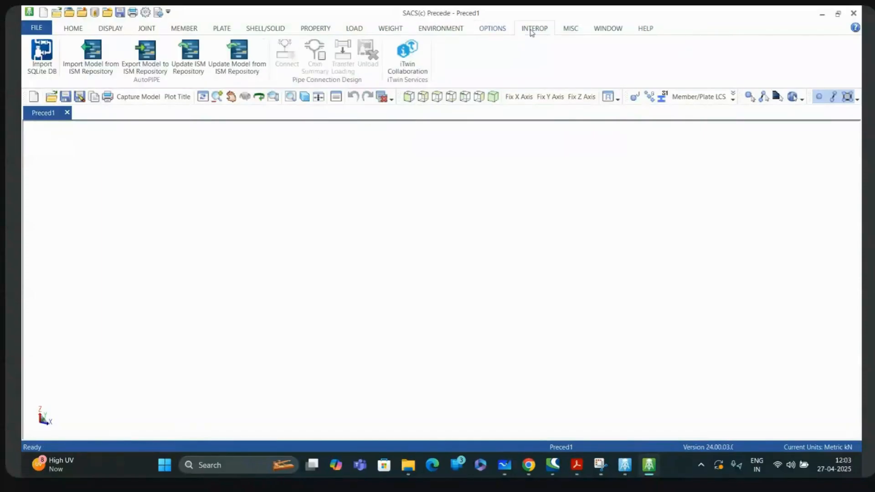
click(567, 29)
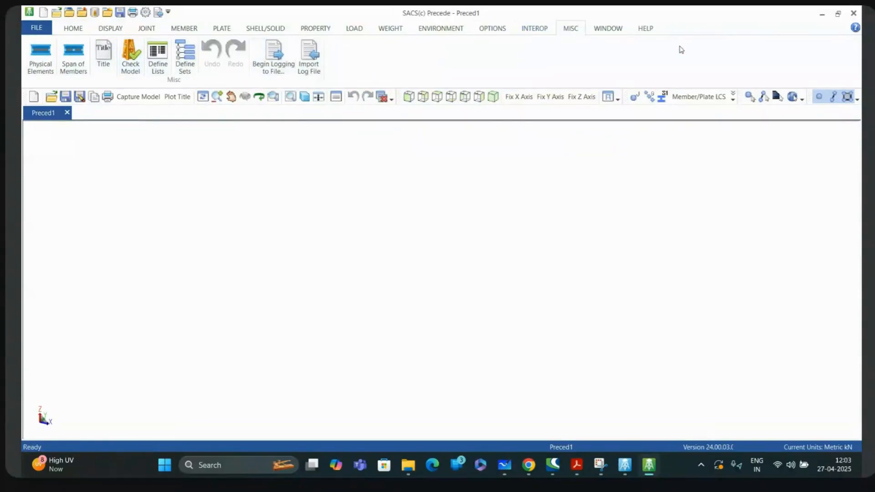
click(614, 31)
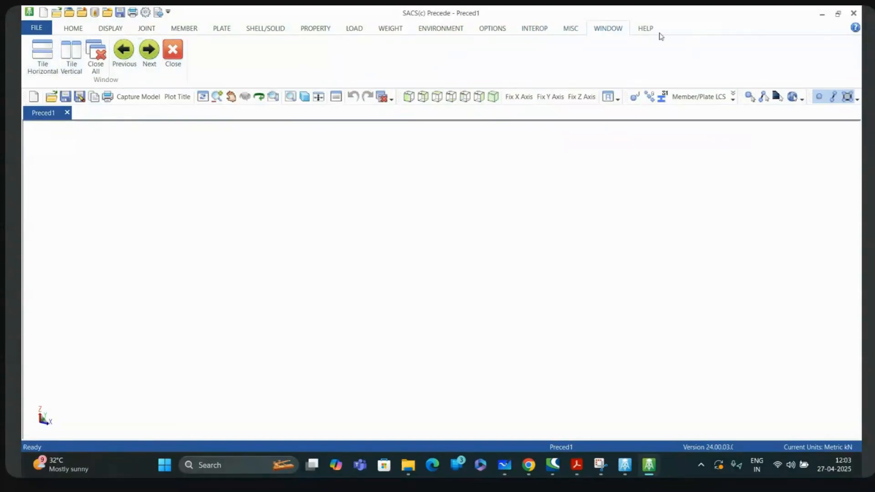
click(645, 30)
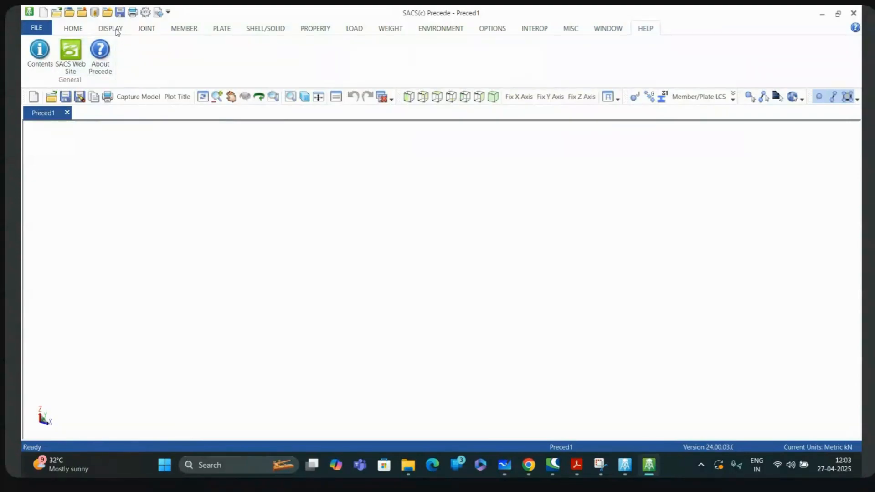
click(144, 31)
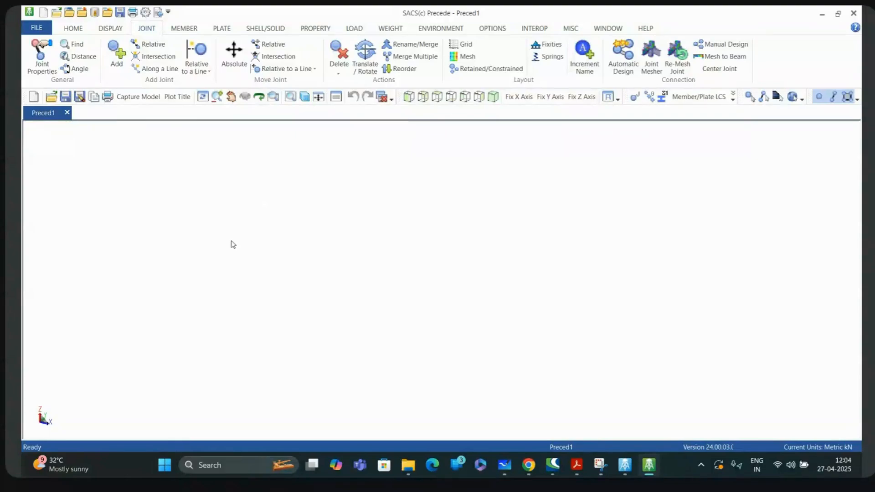
Start adding a joint by absolute coordinates and enter A011 as the joint name.
click(115, 61)
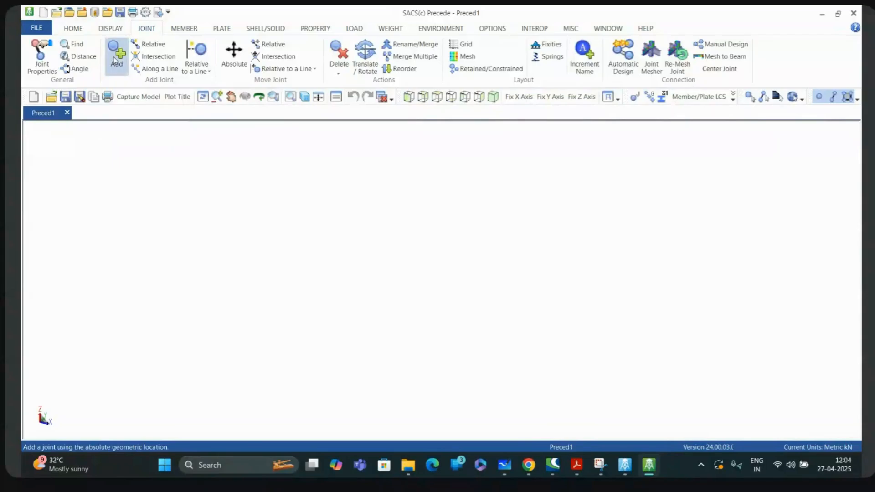
drag(89, 114, 101, 150)
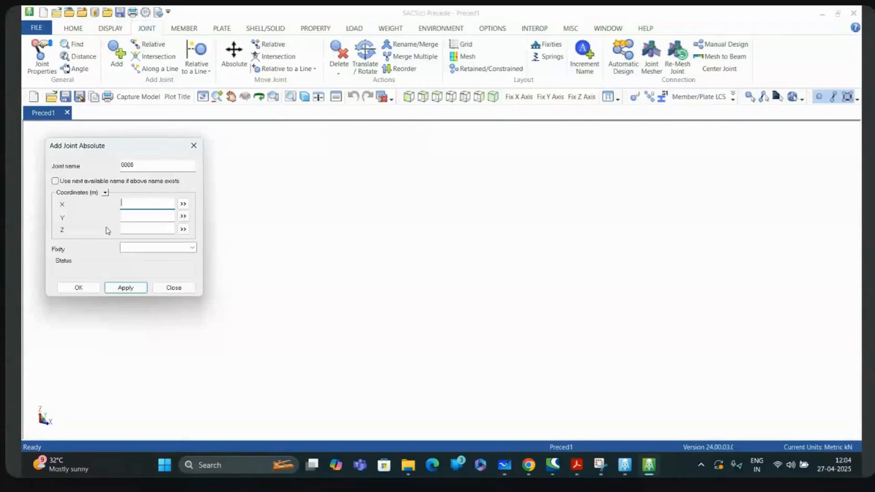
drag(141, 165, 111, 168)
text(A011)
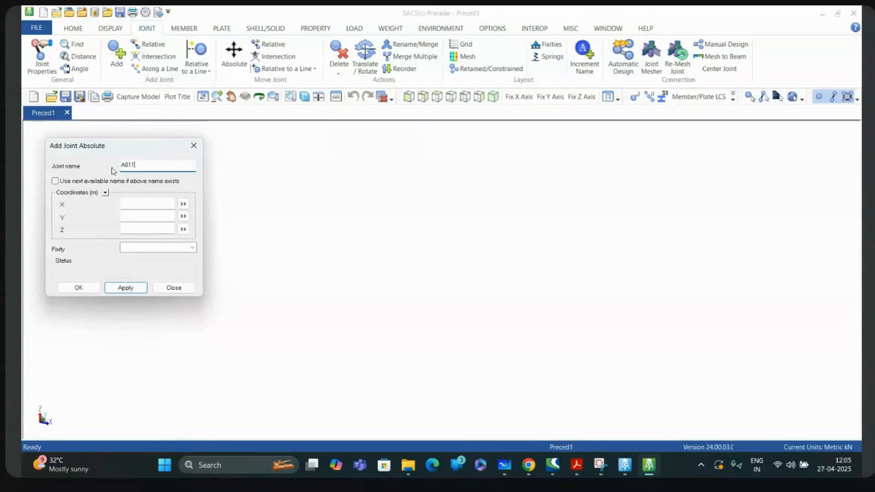
Try AA1 as the joint name.
key(BackSpace)
key(BackSpace)
key(BackSpace)
text(A1)
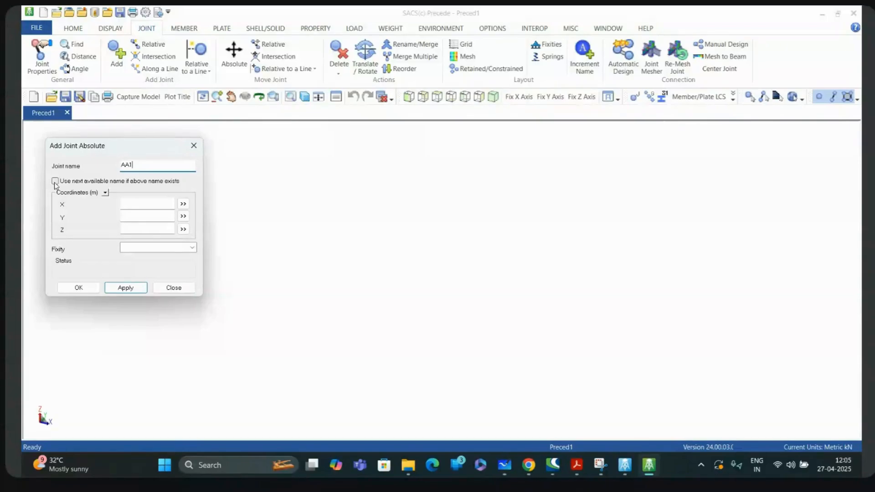
Name the joint A001 and enable using the next available name if that name already exists.
double_click(145, 166)
text(A001)
click(55, 181)
Try centimetres as the joint coordinate unit, then return the unit to metres.
click(106, 194)
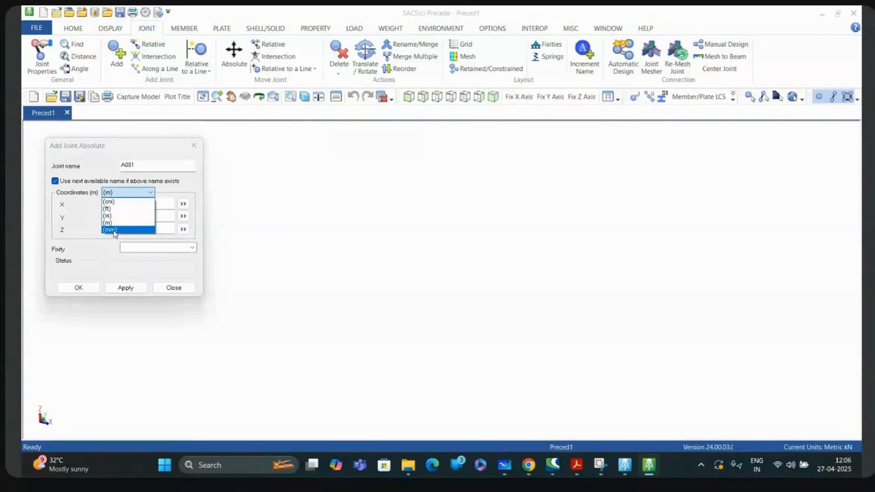
click(111, 203)
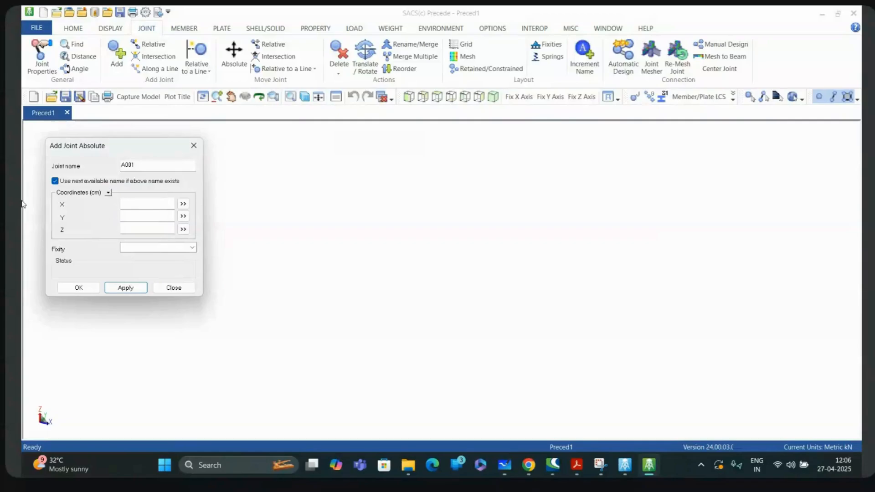
click(109, 193)
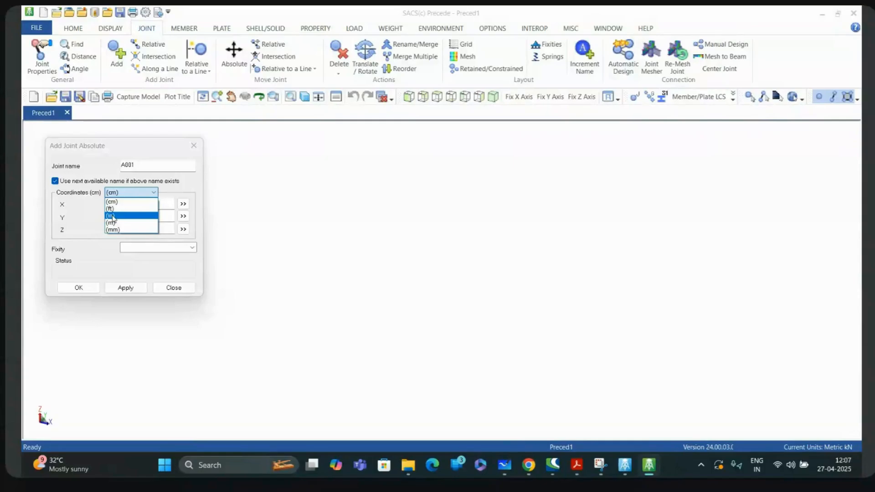
click(114, 223)
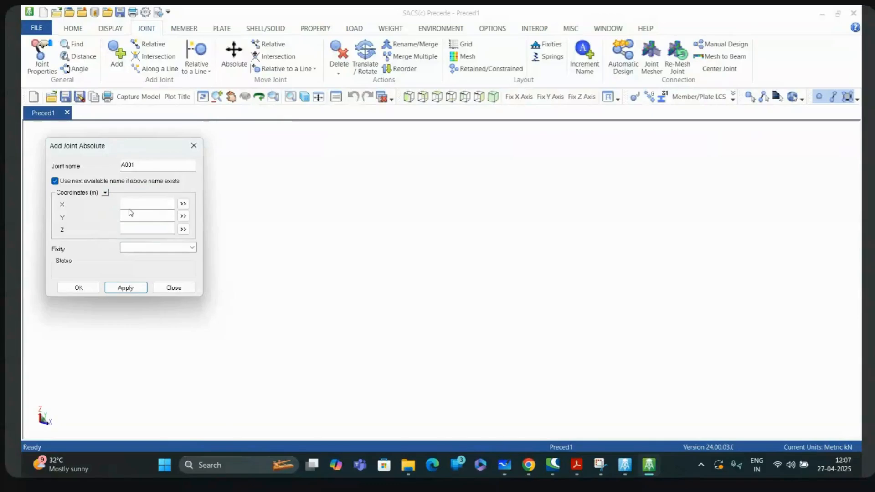
Set the X, Y and Z coordinates of joint A001 to 0.
click(133, 205)
key(Tab)
key(Tab)
key(Tab)
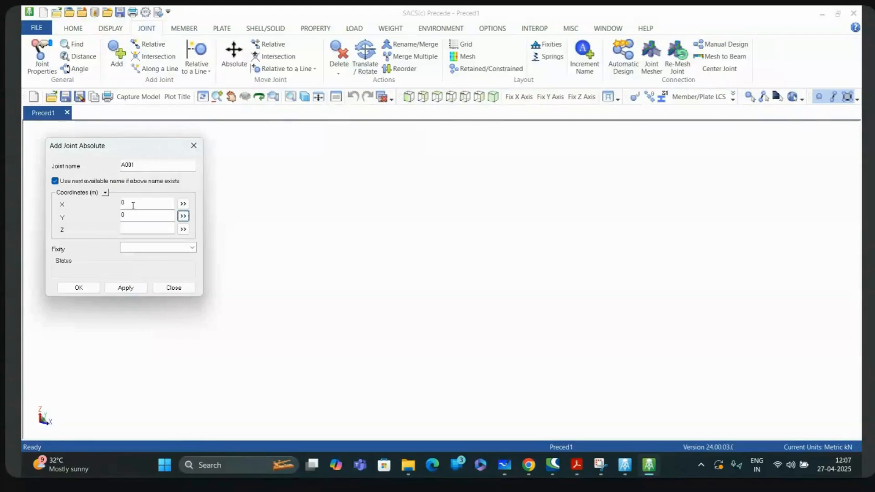
key(Tab)
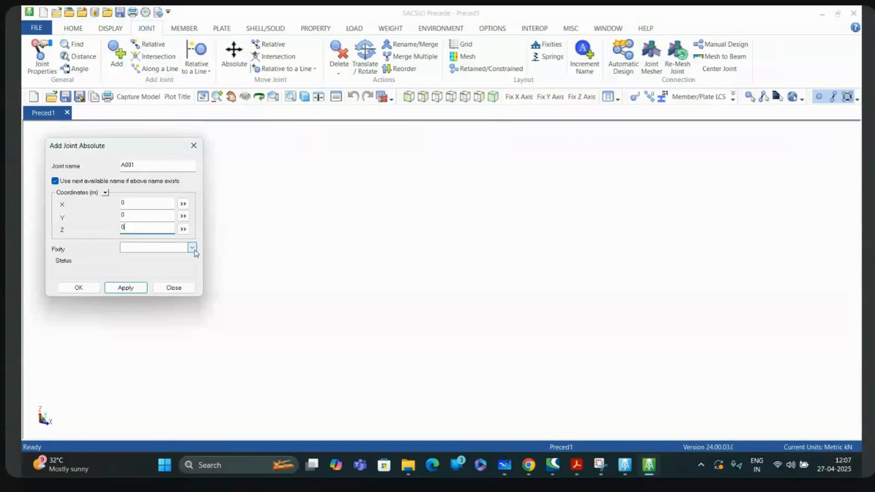
Open Paint and enlarge the blank canvas to 1392 × 624 px.
click(231, 463)
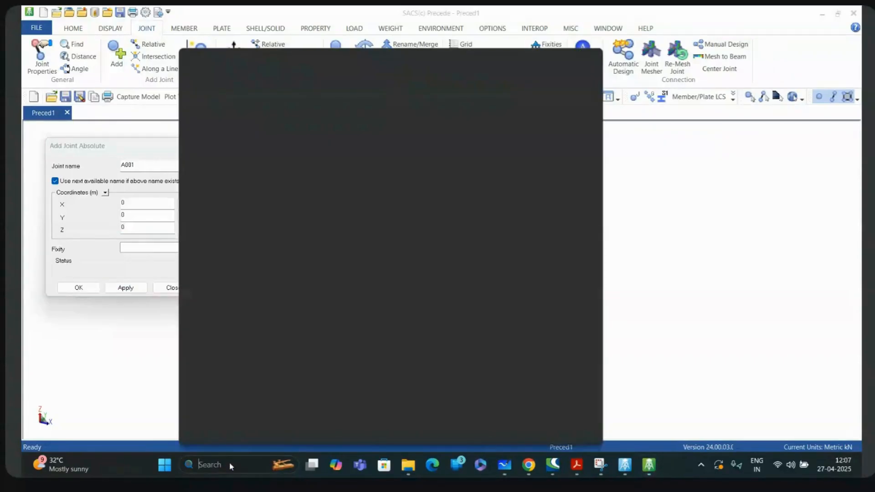
text(paint)
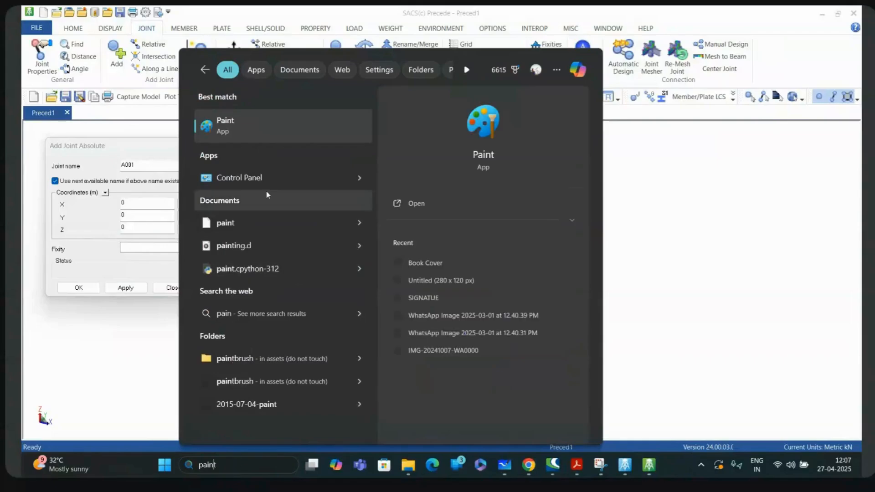
click(243, 129)
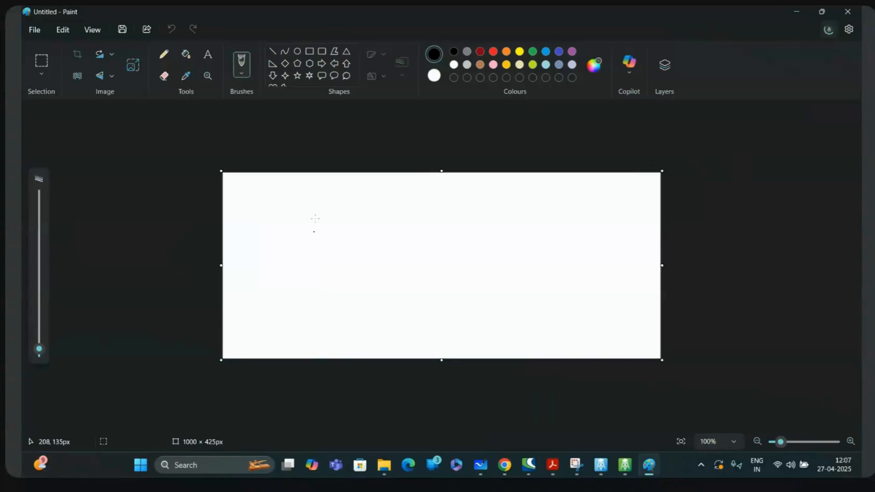
drag(443, 171, 443, 124)
drag(442, 387, 442, 422)
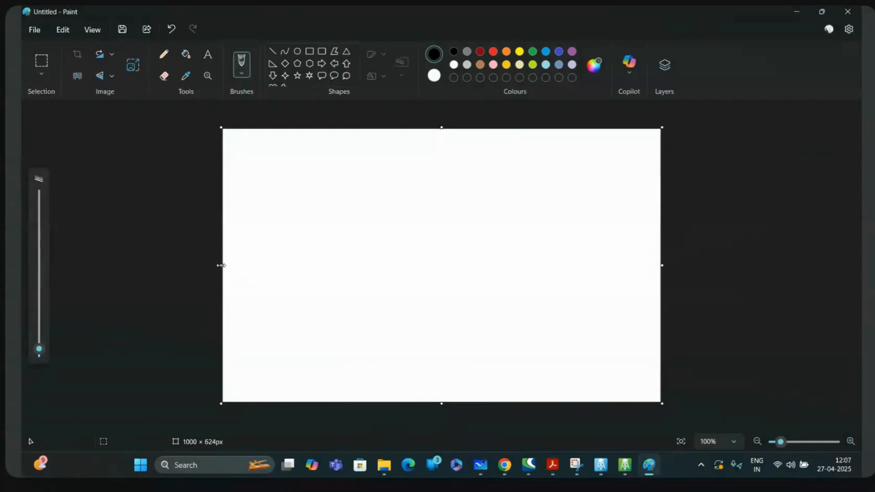
drag(222, 266, 130, 267)
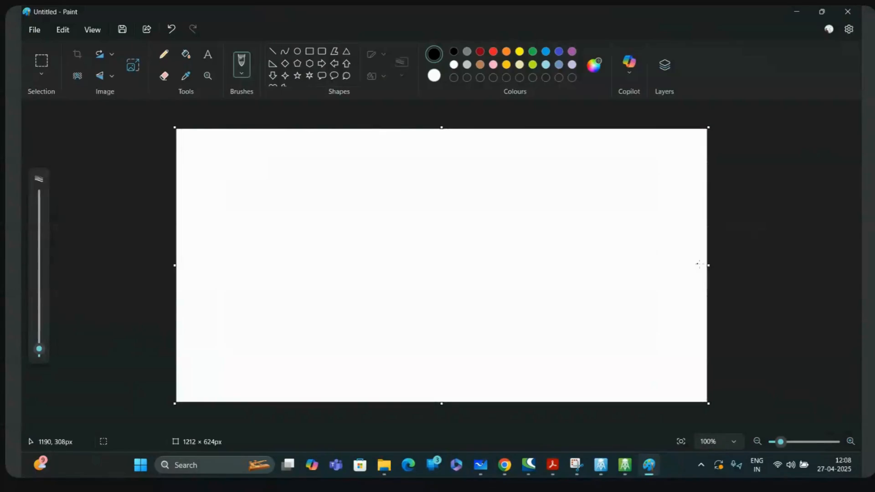
drag(707, 265, 793, 266)
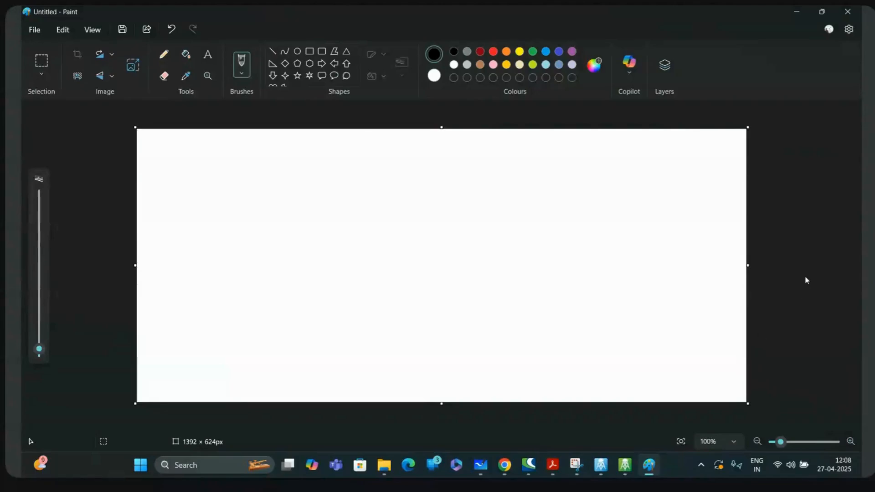
Switch to Precede, examine the fixity choices for the new joint without picking one, and return to Paint.
click(625, 465)
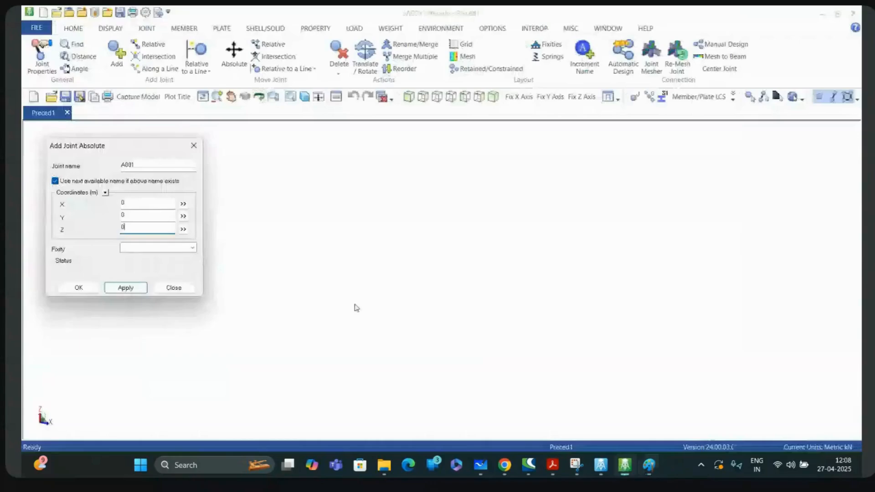
click(193, 248)
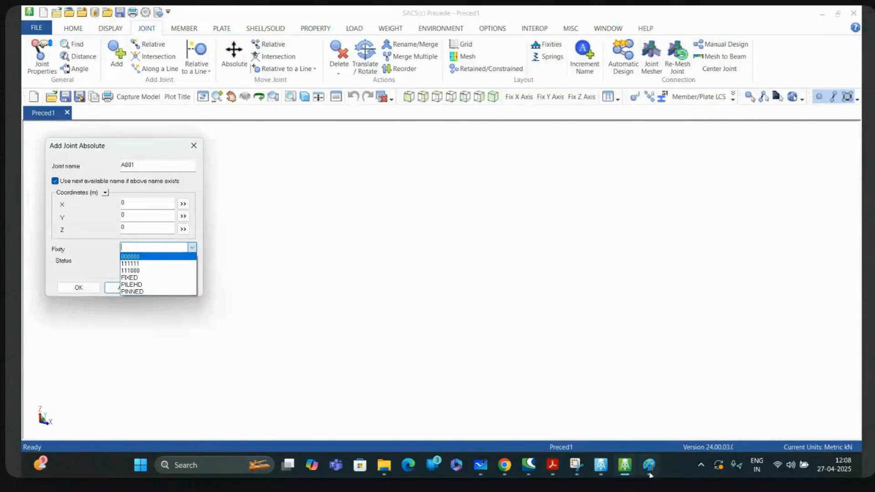
mouse_move(649, 470)
click(649, 428)
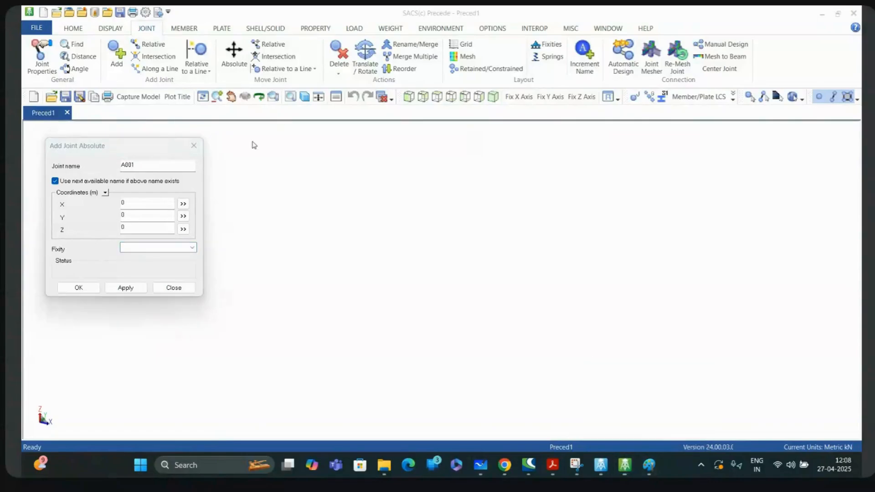
click(651, 466)
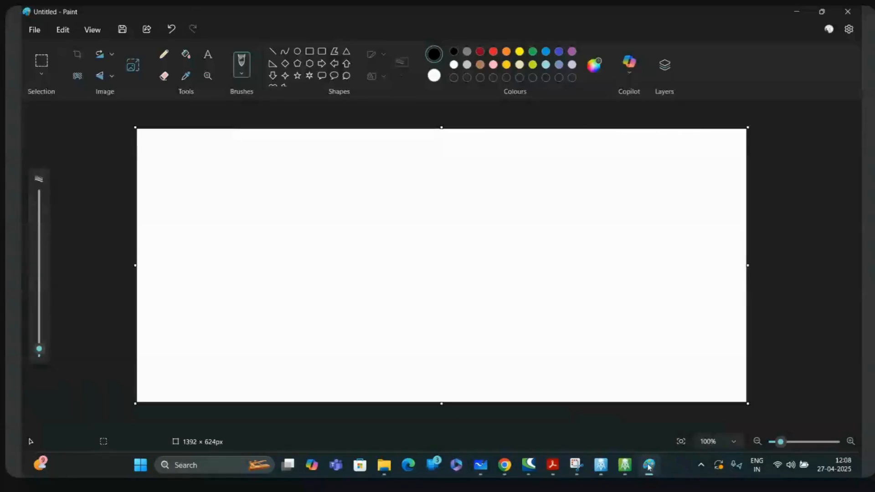
Draw a long, narrow horizontal rectangle across the upper part of the canvas.
click(163, 55)
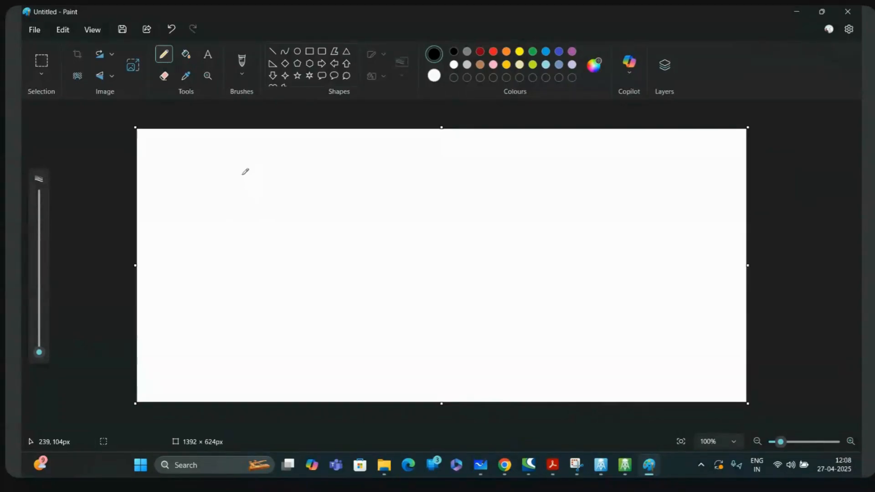
click(309, 51)
mouse_move(214, 175)
mouse_down()
mouse_move(471, 215)
mouse_move(642, 214)
mouse_up()
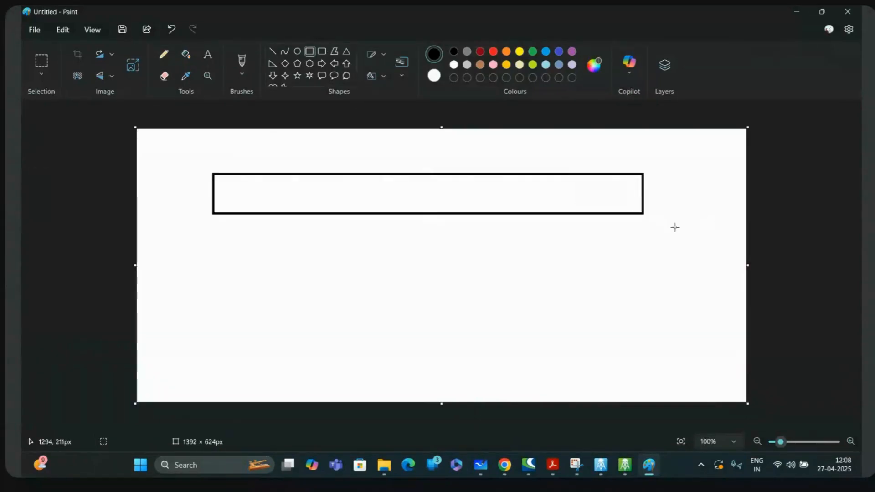
Divide the rectangle into boxes with six vertical lines and erase most of the surplus outline beyond the sixth box.
click(273, 51)
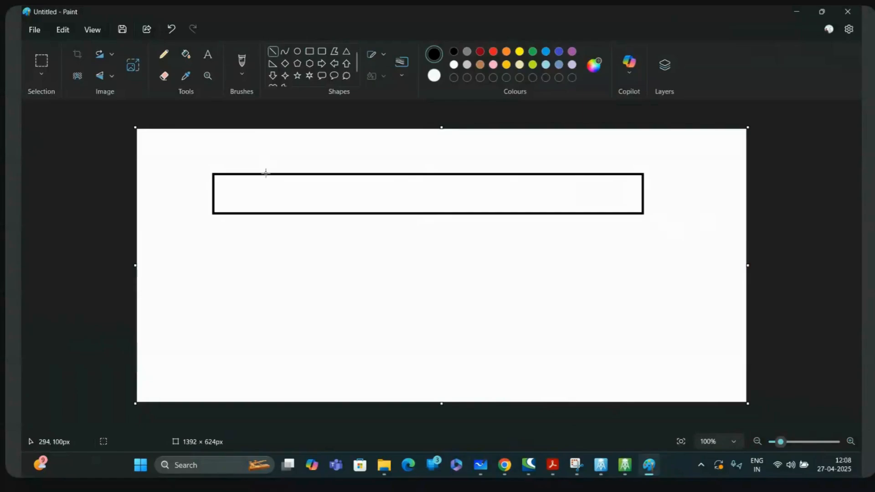
drag(266, 173, 265, 215)
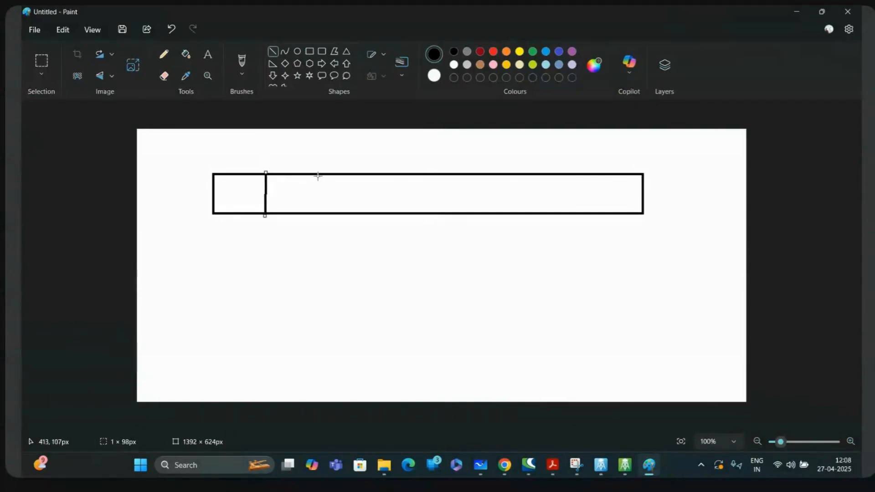
drag(318, 175, 319, 216)
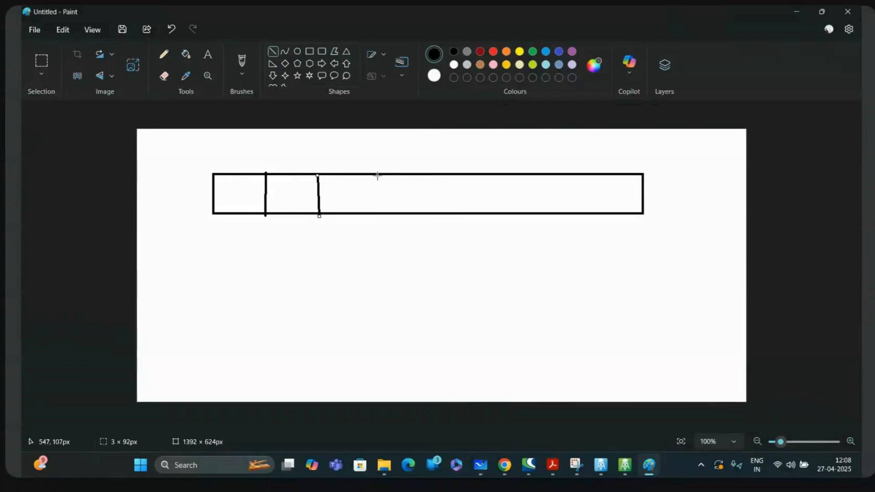
drag(379, 175, 381, 216)
drag(431, 175, 433, 216)
drag(493, 176, 493, 215)
drag(535, 174, 537, 217)
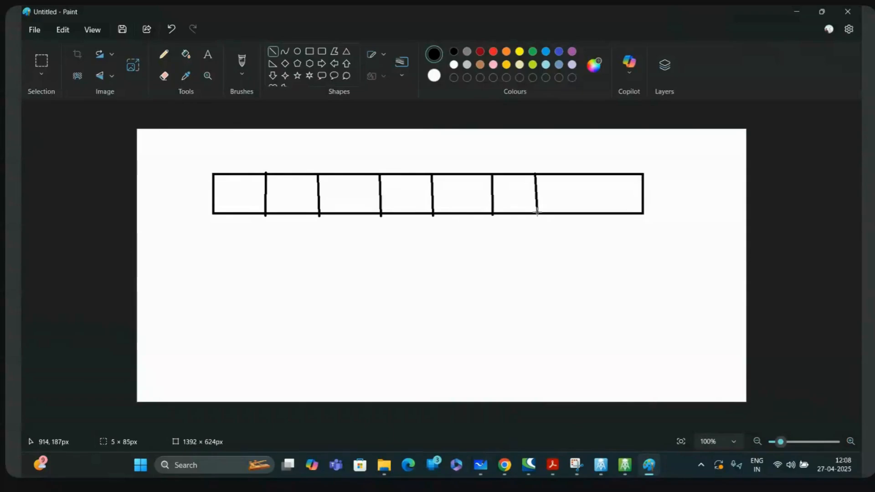
click(170, 81)
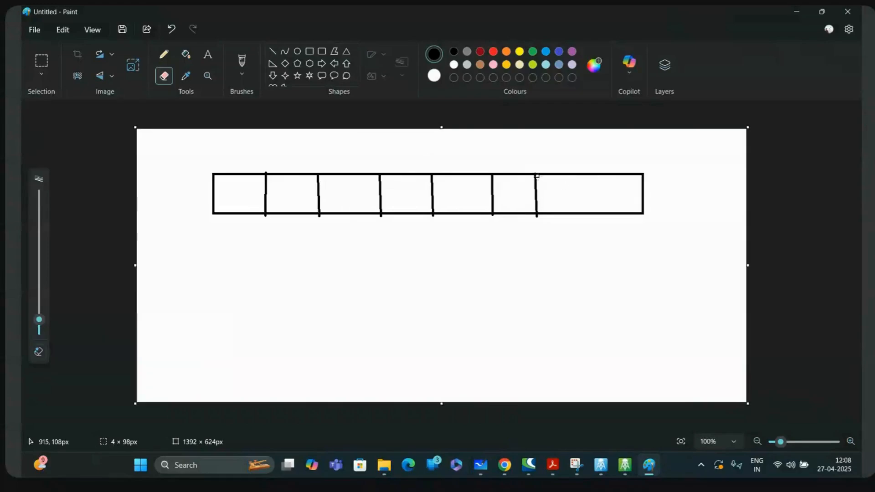
mouse_move(542, 173)
mouse_down()
mouse_move(641, 178)
mouse_move(632, 172)
mouse_move(643, 215)
mouse_move(541, 211)
mouse_move(635, 213)
mouse_up()
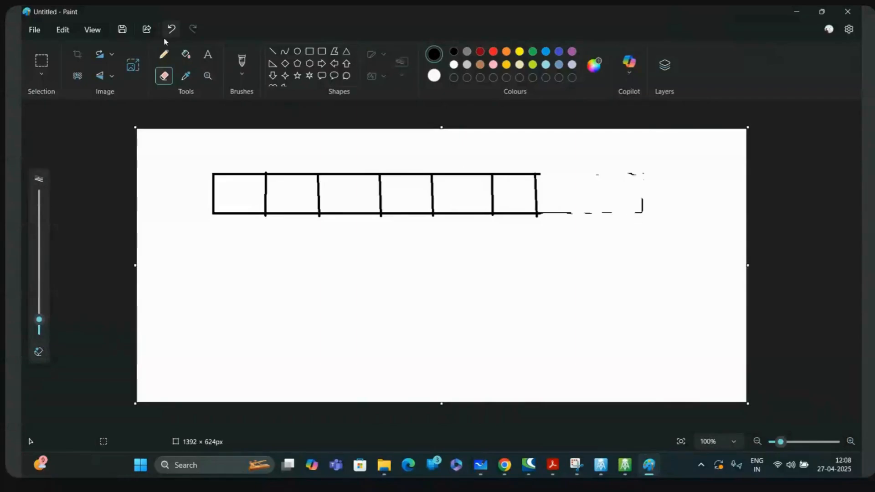
Label the first three boxes FX, FY and FZ with text placed above them.
click(207, 54)
click(228, 158)
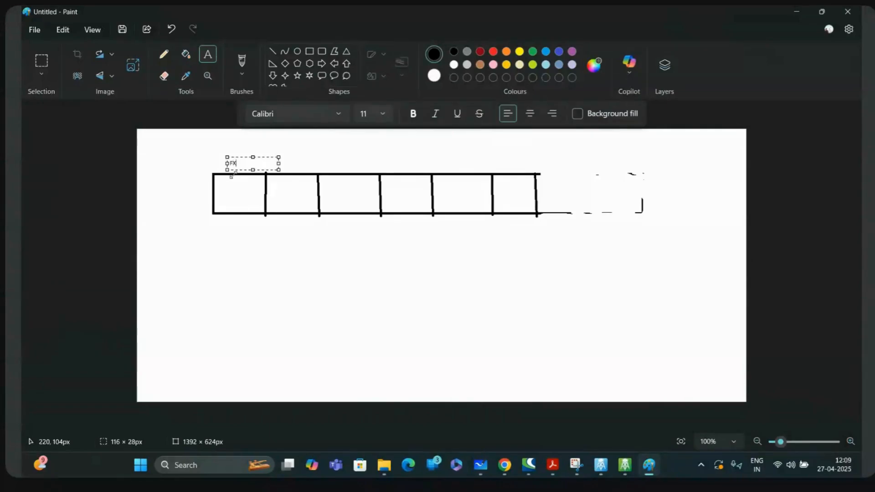
text(FX)
click(291, 164)
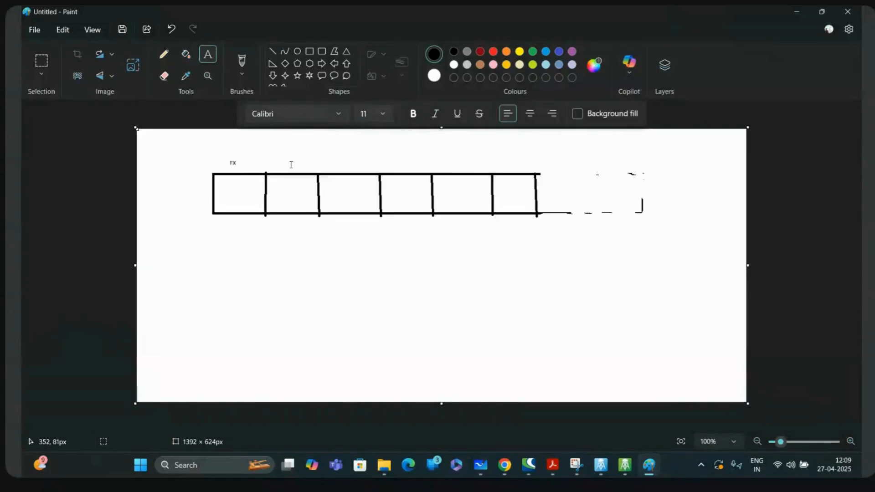
click(290, 165)
click(357, 166)
click(359, 166)
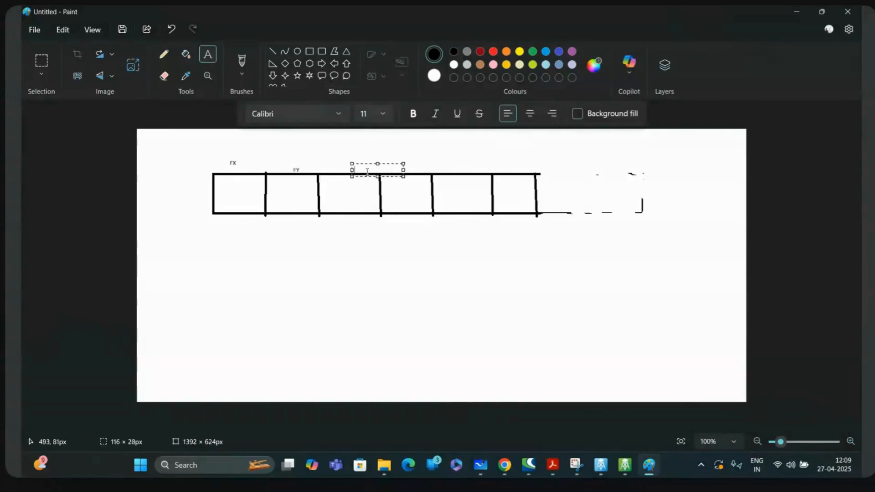
click(412, 166)
Label the fourth and fifth boxes MX and MY with text placed above them.
click(420, 167)
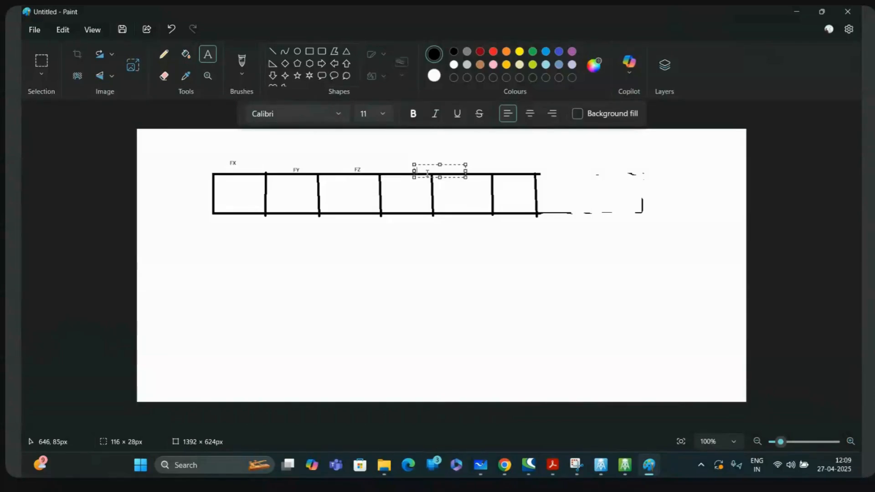
text(MX)
drag(465, 165, 458, 157)
click(453, 164)
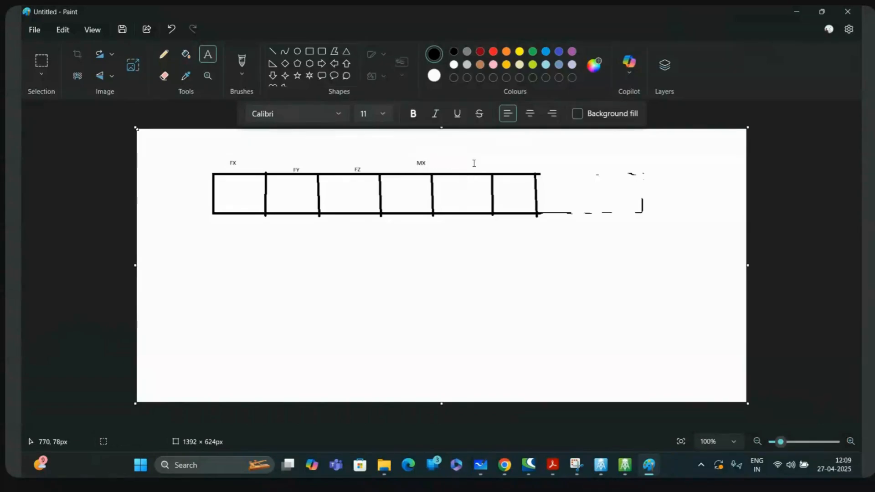
text(M)
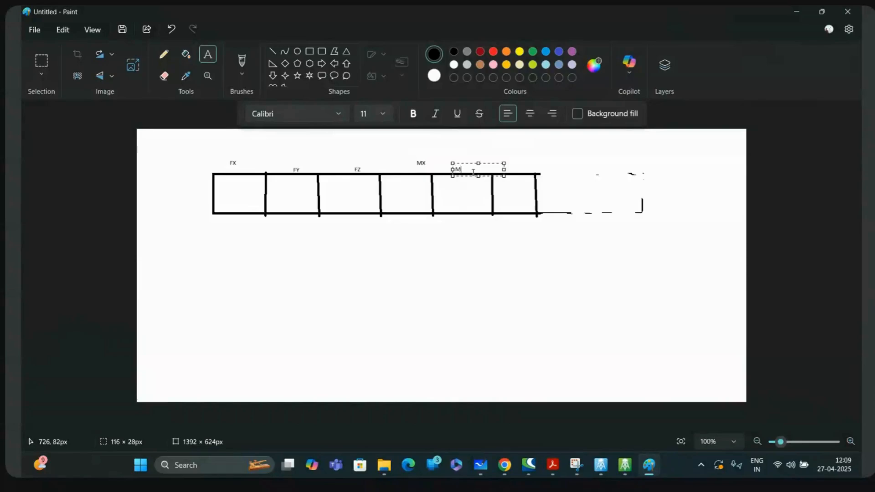
text(Y)
click(515, 163)
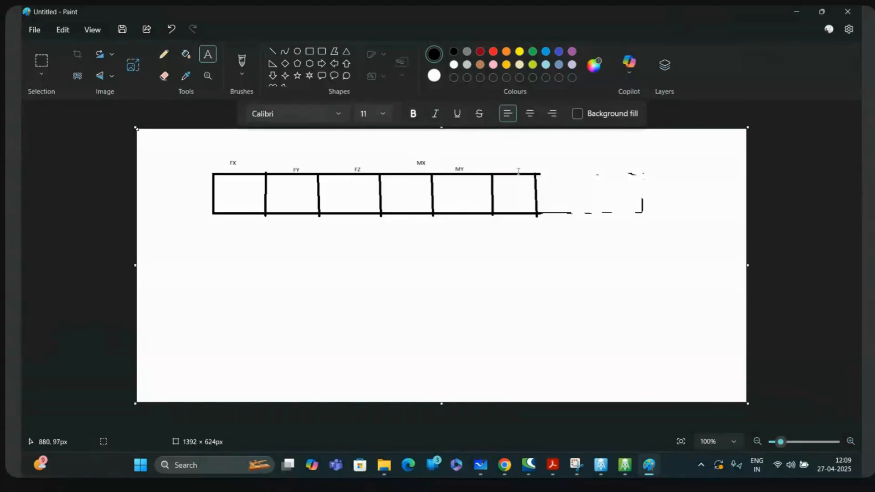
Label the sixth box MZ and handwrite a 1 inside each of the six boxes.
click(516, 163)
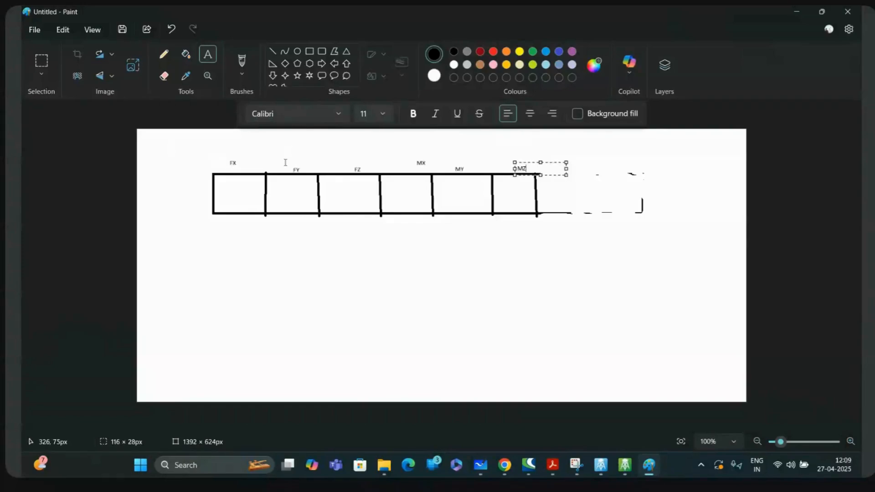
click(650, 274)
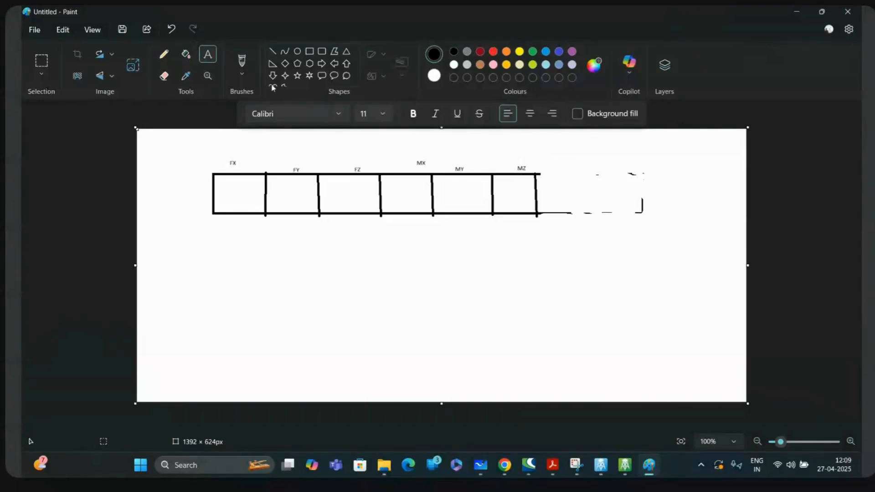
click(164, 54)
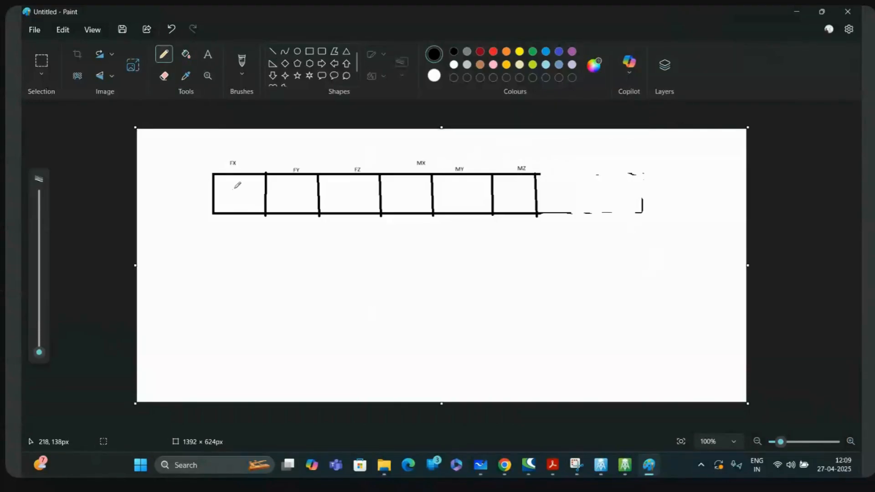
drag(236, 186, 236, 206)
drag(290, 186, 290, 203)
drag(347, 184, 348, 202)
drag(405, 184, 405, 202)
mouse_move(469, 186)
mouse_down()
mouse_move(472, 204)
mouse_move(509, 201)
mouse_up()
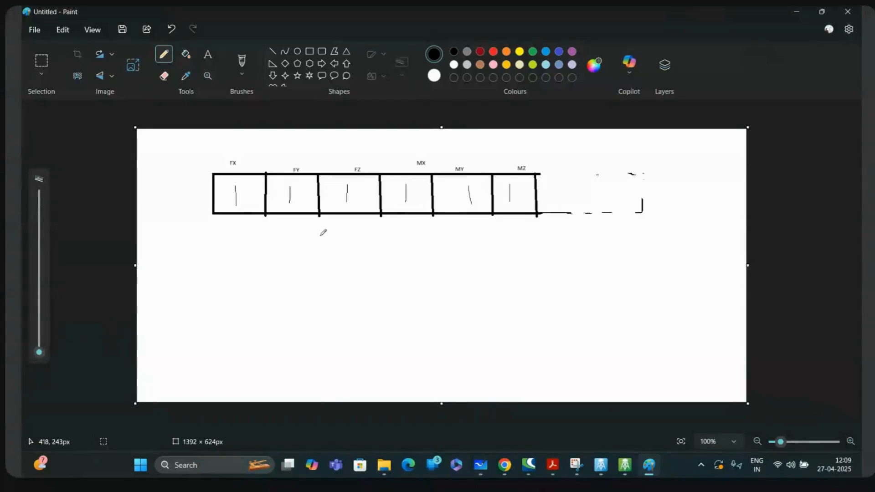
Handwrite a legend below the boxes with arrows linking 1 to "Fi" and 0 to "Free".
mouse_move(220, 255)
mouse_down()
mouse_move(220, 277)
mouse_move(253, 271)
mouse_move(246, 274)
mouse_up()
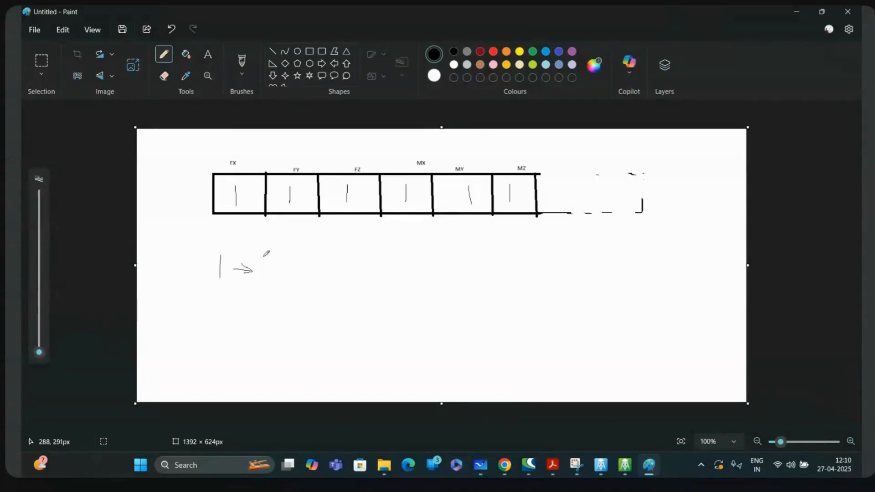
mouse_move(264, 256)
mouse_down()
mouse_move(263, 276)
mouse_move(278, 260)
mouse_move(283, 270)
mouse_up()
mouse_move(223, 304)
mouse_down()
mouse_move(229, 295)
mouse_move(213, 287)
mouse_move(261, 299)
mouse_move(273, 312)
mouse_move(285, 289)
mouse_up()
drag(286, 296, 285, 304)
mouse_move(288, 295)
mouse_down()
mouse_move(301, 301)
mouse_move(306, 292)
mouse_move(303, 304)
mouse_up()
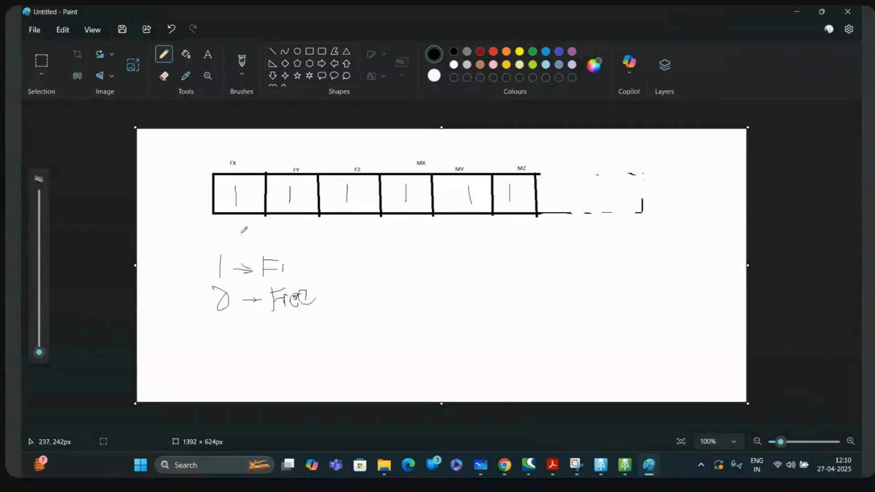
Handwrite the code 1 1 1 0 0 0 directly beneath the six boxes.
mouse_move(241, 225)
mouse_down()
mouse_move(242, 238)
mouse_move(282, 245)
mouse_up()
drag(348, 221, 349, 240)
mouse_move(402, 227)
mouse_down()
mouse_move(399, 240)
mouse_move(403, 227)
mouse_up()
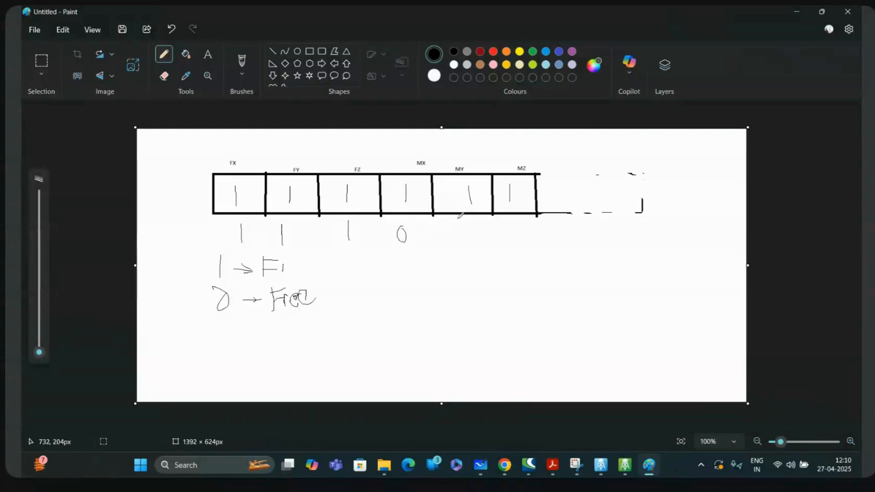
mouse_move(458, 219)
mouse_down()
mouse_move(462, 233)
mouse_move(459, 219)
mouse_up()
drag(513, 222, 510, 222)
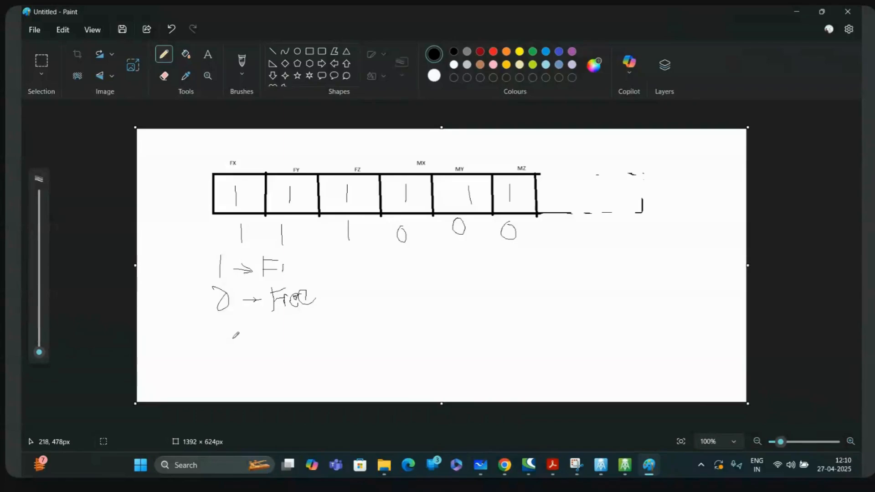
Handwrite the code 1 1 0 1 1 1 below the legend and draw an outline around it.
drag(235, 336, 236, 350)
drag(294, 325, 294, 353)
drag(370, 329, 408, 346)
drag(469, 312, 469, 335)
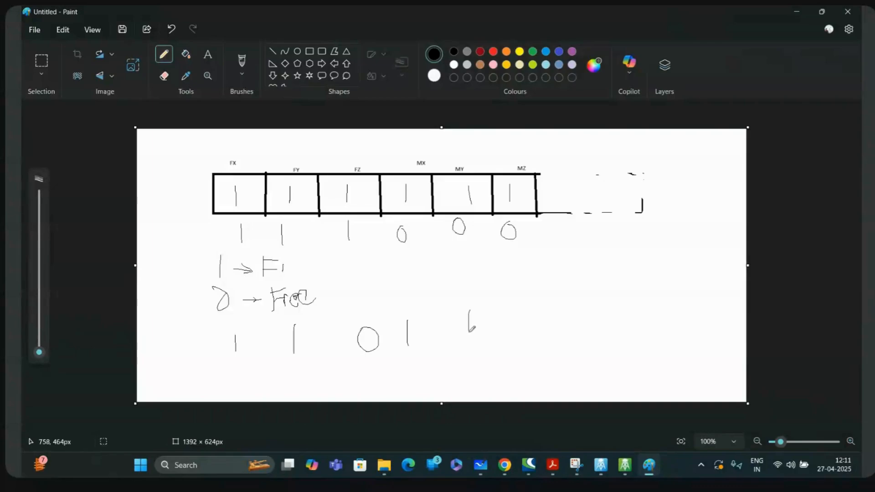
drag(520, 309, 525, 341)
mouse_move(216, 368)
mouse_down()
mouse_move(545, 350)
mouse_move(534, 305)
mouse_move(497, 297)
mouse_move(222, 319)
mouse_move(223, 364)
mouse_up()
Sketch a triangle beside the codes with a cross at its apex, an upward arrow above it and a downward arrow inside.
mouse_move(611, 244)
mouse_down()
mouse_move(623, 248)
mouse_move(586, 333)
mouse_up()
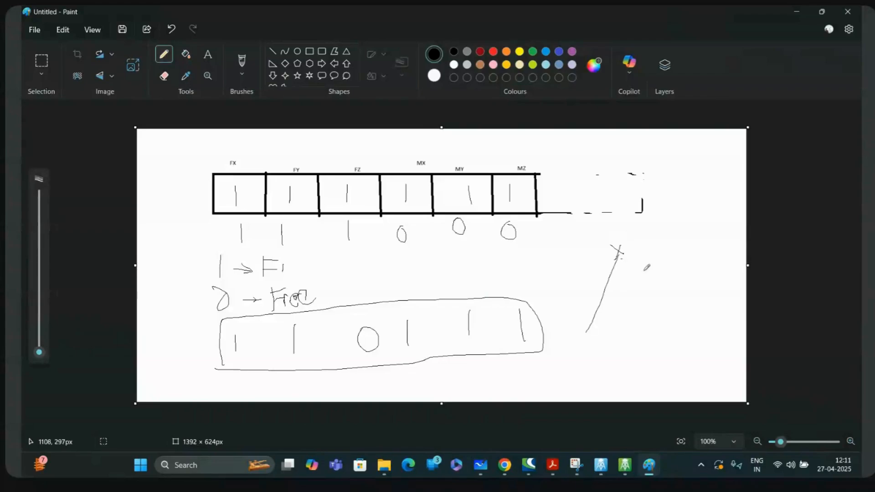
drag(622, 259, 706, 312)
mouse_move(586, 333)
mouse_down()
mouse_move(739, 314)
mouse_move(712, 317)
mouse_up()
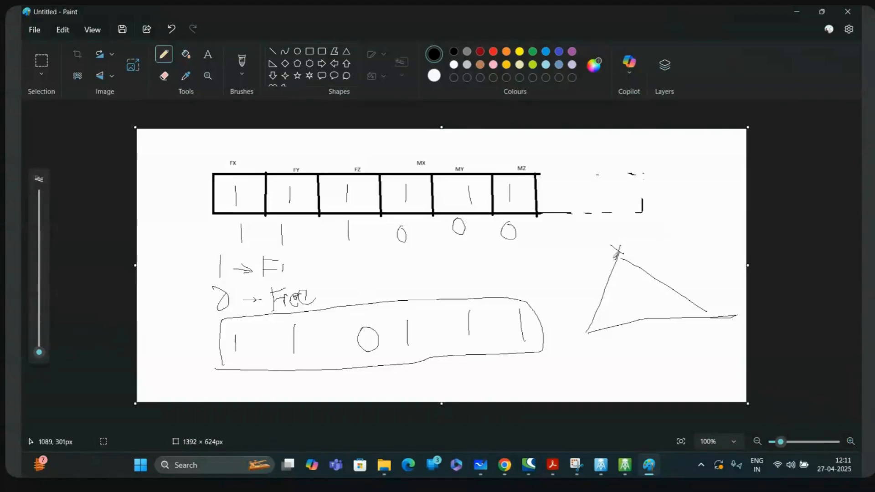
mouse_move(618, 233)
mouse_down()
mouse_move(612, 191)
mouse_move(623, 204)
mouse_up()
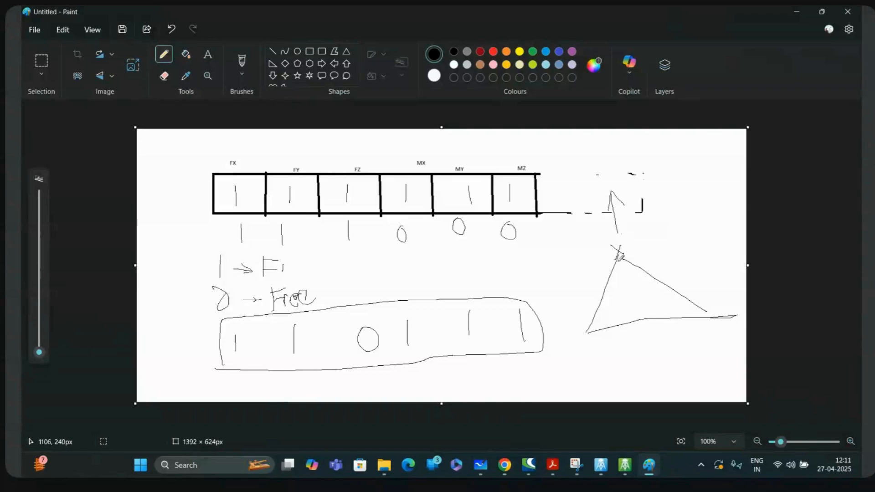
mouse_move(622, 272)
mouse_down()
mouse_move(627, 299)
mouse_move(631, 284)
mouse_up()
Handwrite the code 110000 below the triangle and undo the stray stroke added to it.
mouse_move(563, 356)
mouse_down()
mouse_move(565, 381)
mouse_move(606, 367)
mouse_move(597, 359)
mouse_move(623, 360)
mouse_move(635, 373)
mouse_move(637, 358)
mouse_up()
mouse_move(661, 356)
mouse_down()
mouse_move(670, 367)
mouse_move(642, 351)
mouse_up()
mouse_move(693, 346)
mouse_down()
mouse_move(697, 363)
mouse_move(691, 350)
mouse_up()
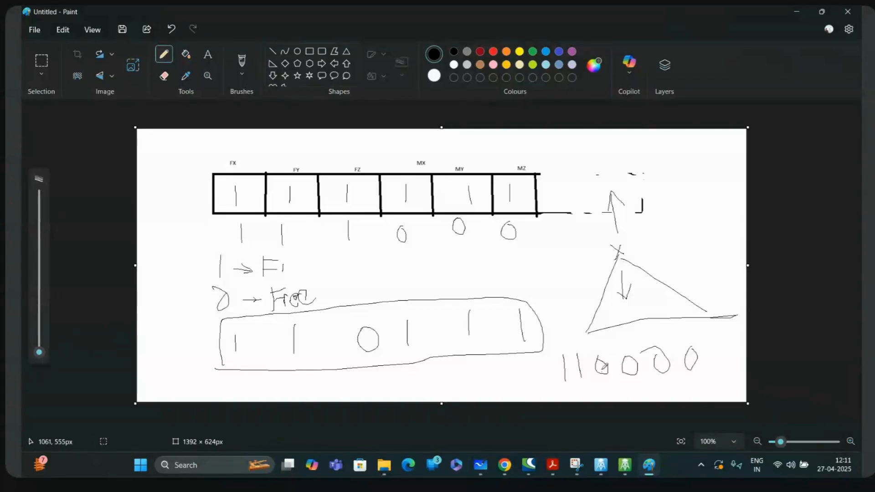
drag(587, 358, 579, 365)
key(ctrl+z)
Switch back to SACS Precede and add joint A001 at X 0, Y 0, Z 0 with fixity 000000.
click(796, 15)
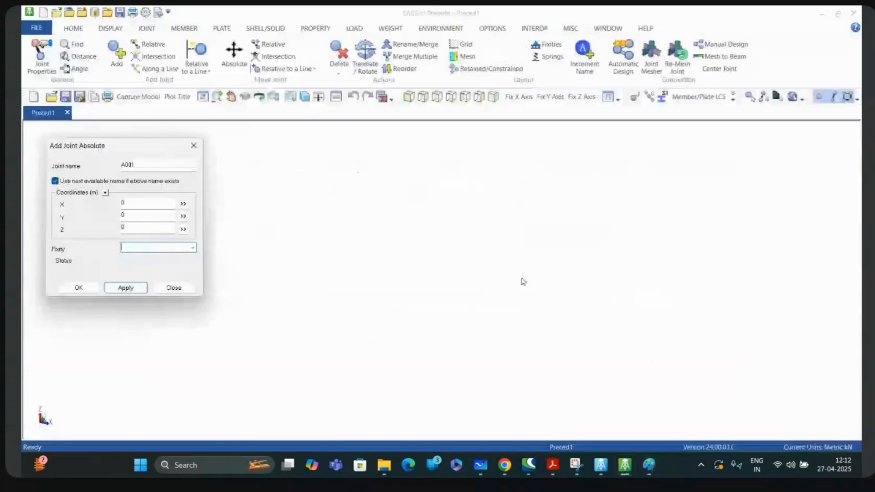
click(192, 247)
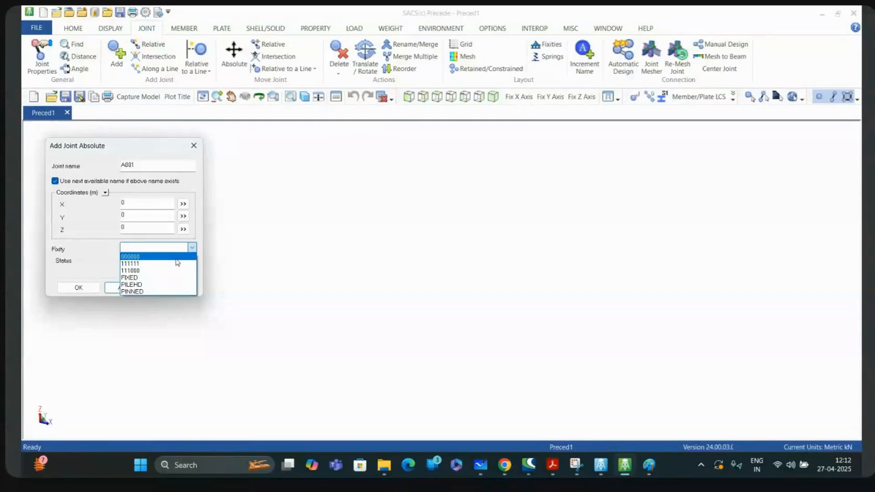
click(176, 257)
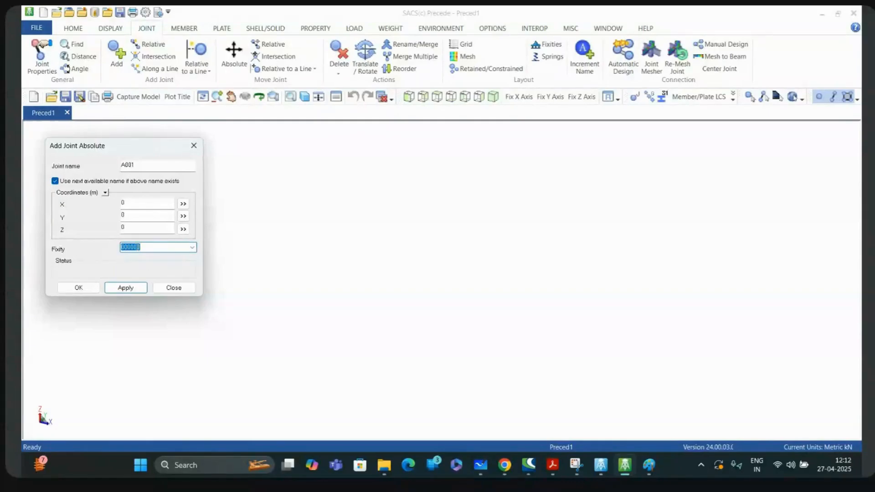
click(159, 248)
click(135, 290)
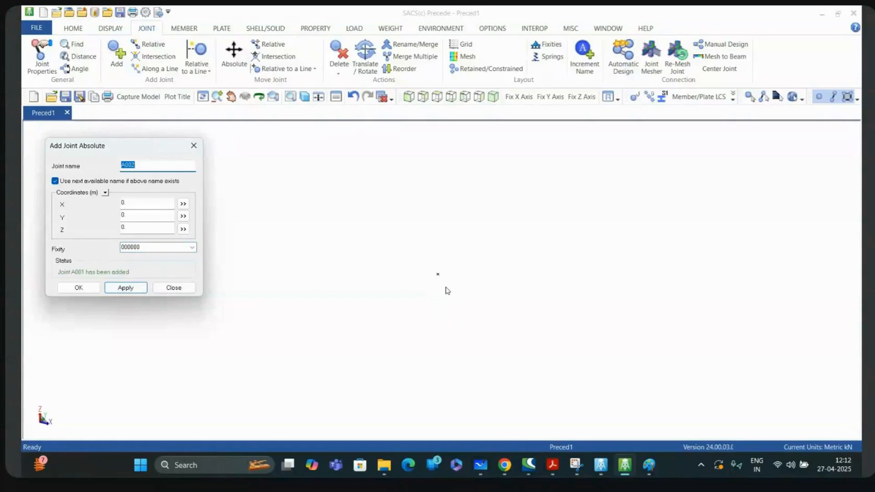
scroll(445, 287, up, 3)
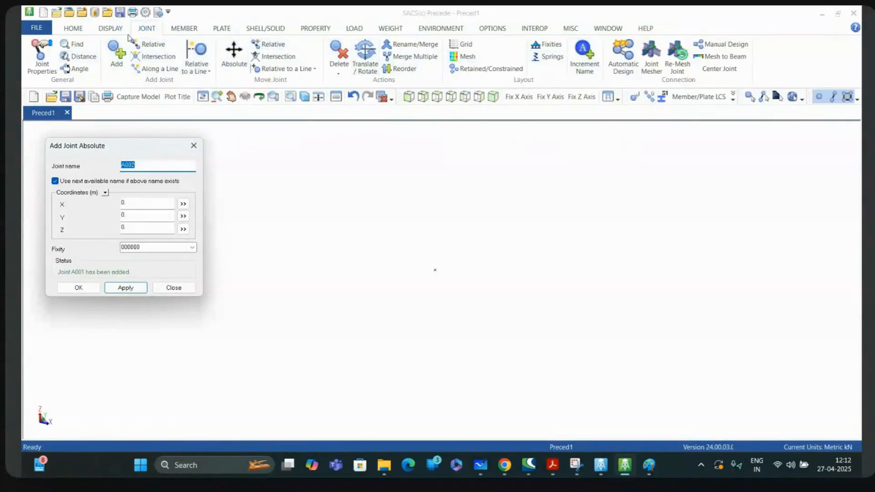
Display the joint name labels, then replace them with the joint fixity labels.
click(111, 29)
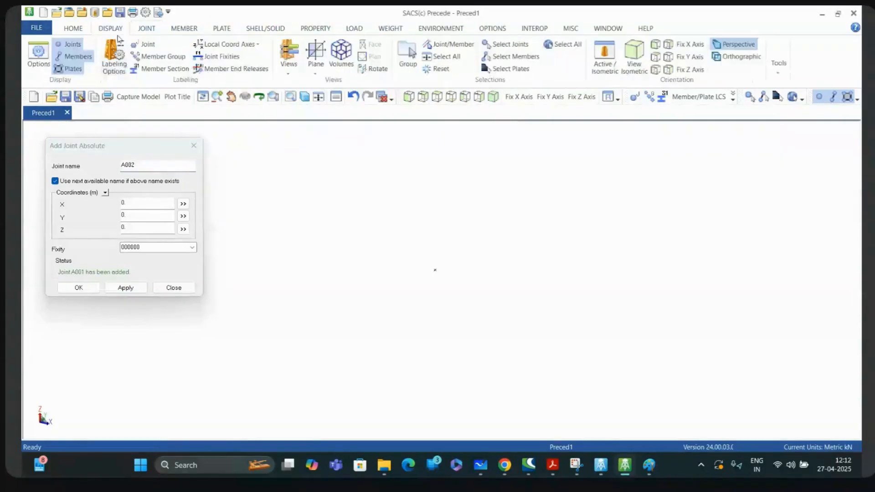
click(146, 45)
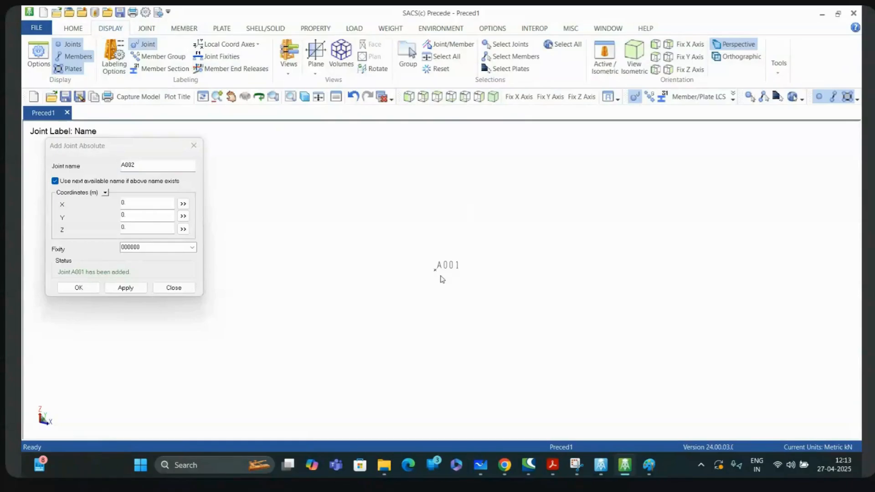
click(221, 61)
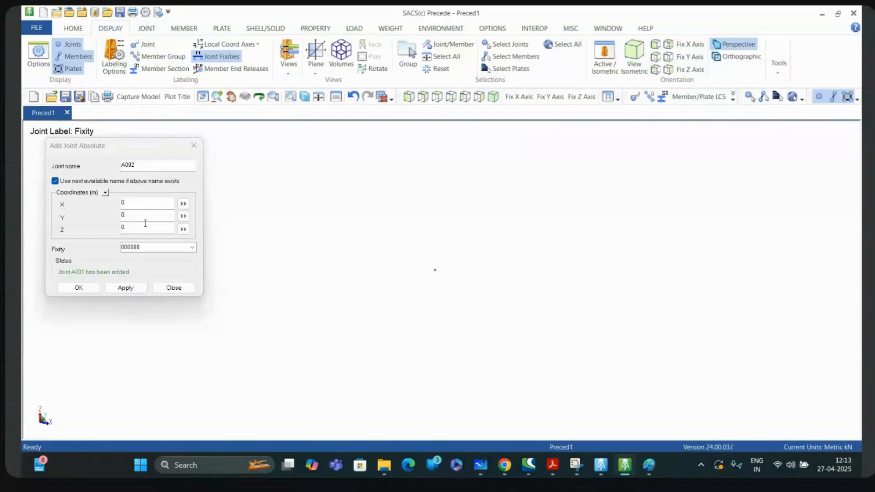
Add joint A002 at X 10, Y 0, Z 0 with fixity FIXED.
click(122, 204)
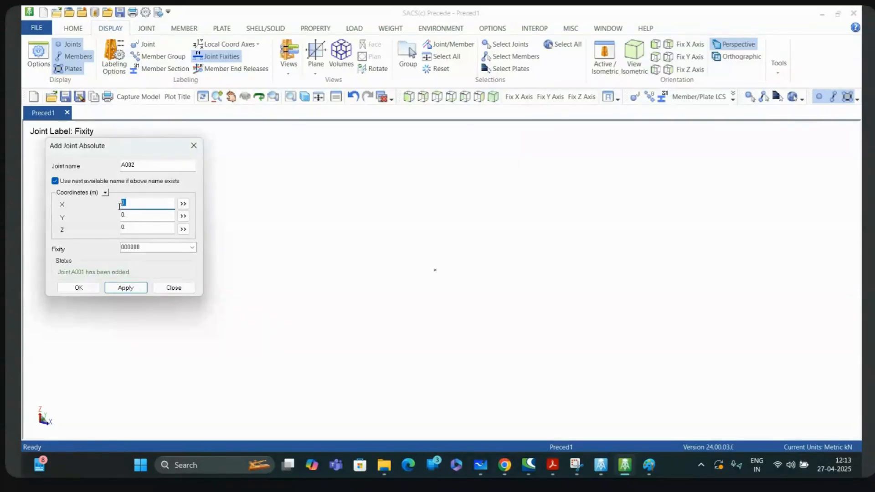
text(10)
click(132, 215)
click(193, 249)
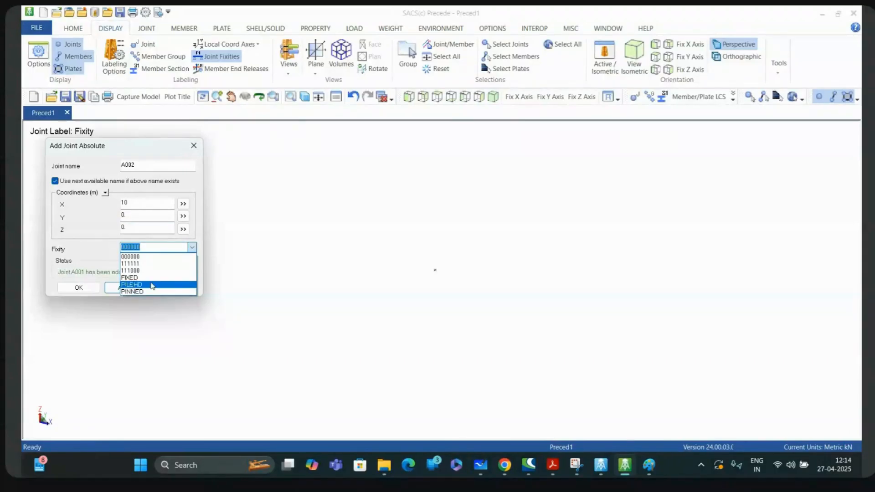
click(151, 278)
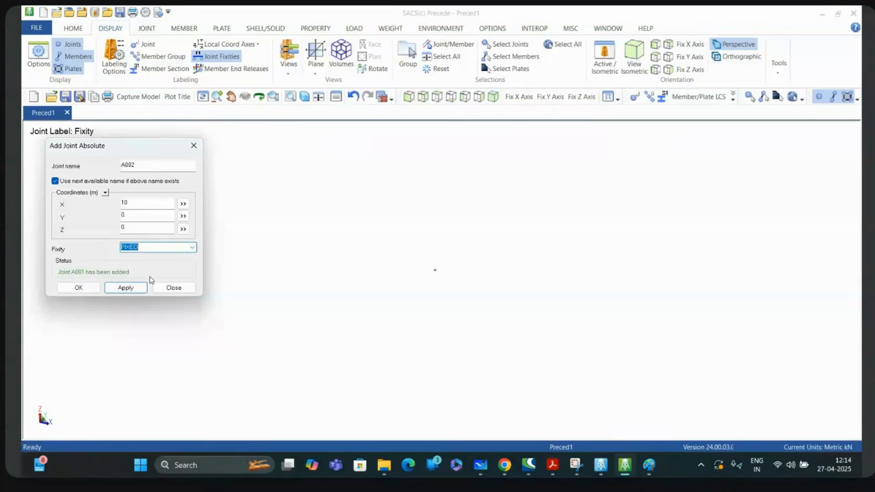
click(126, 288)
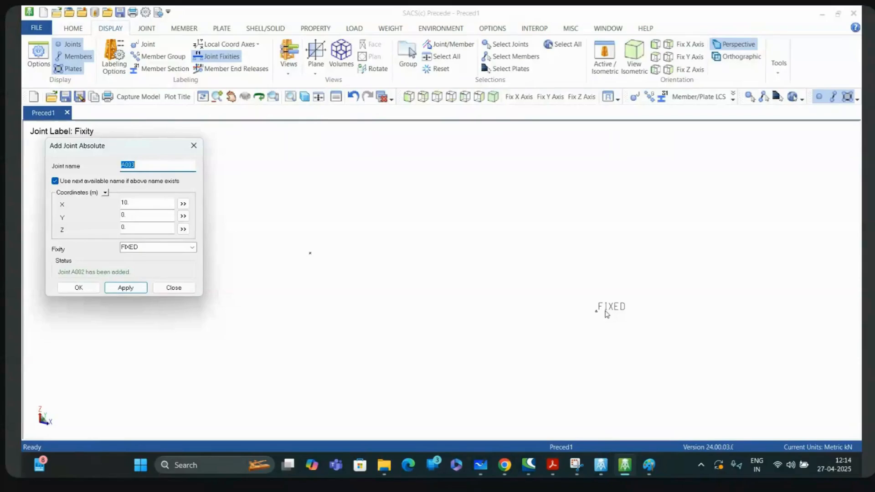
Undo the FIXED joint and add A002 again at X 10, Y 0, Z 0 with fixity 111111.
click(192, 247)
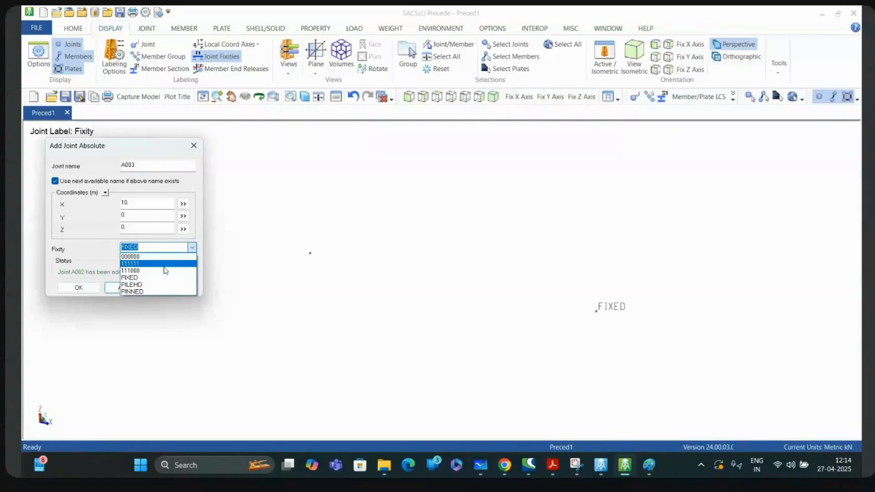
click(137, 264)
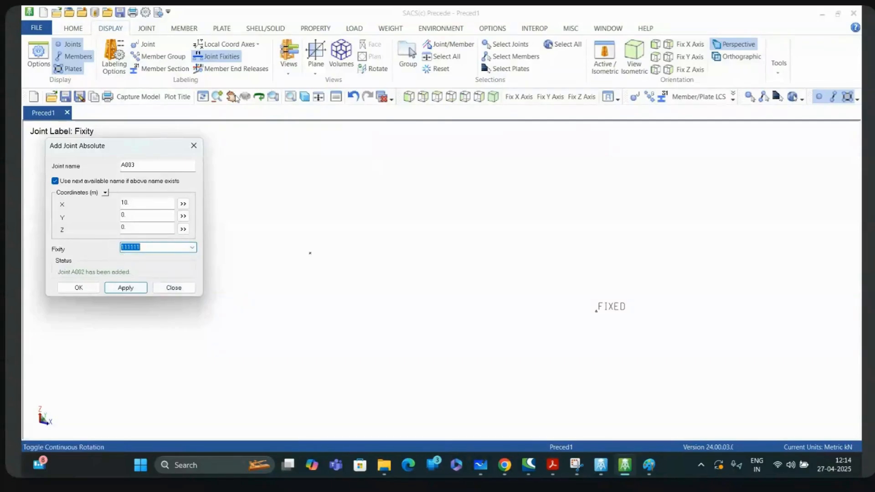
click(361, 203)
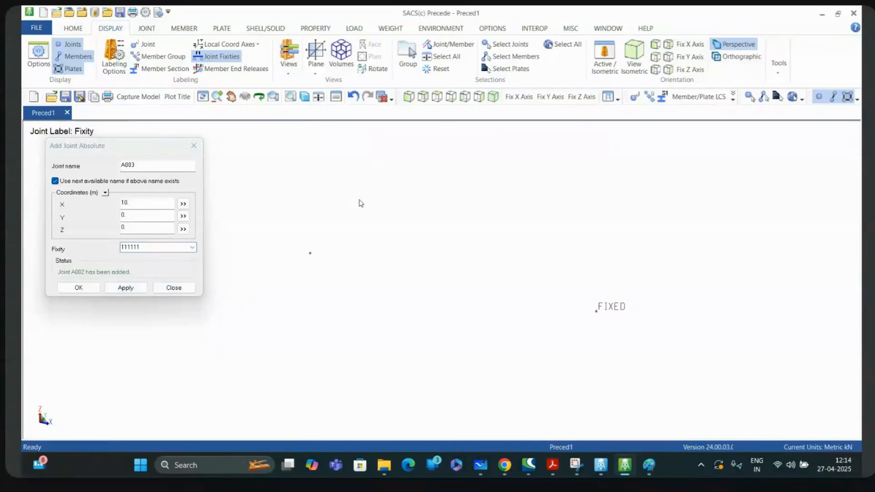
key(ctrl+z)
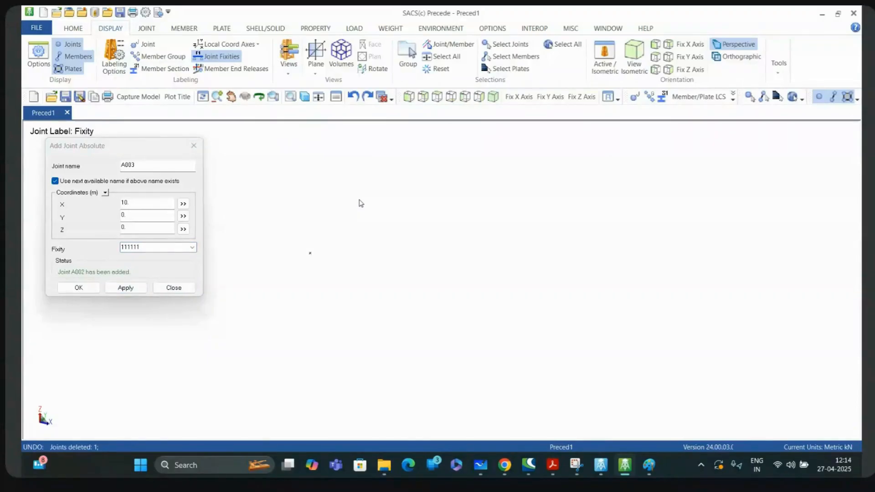
click(136, 166)
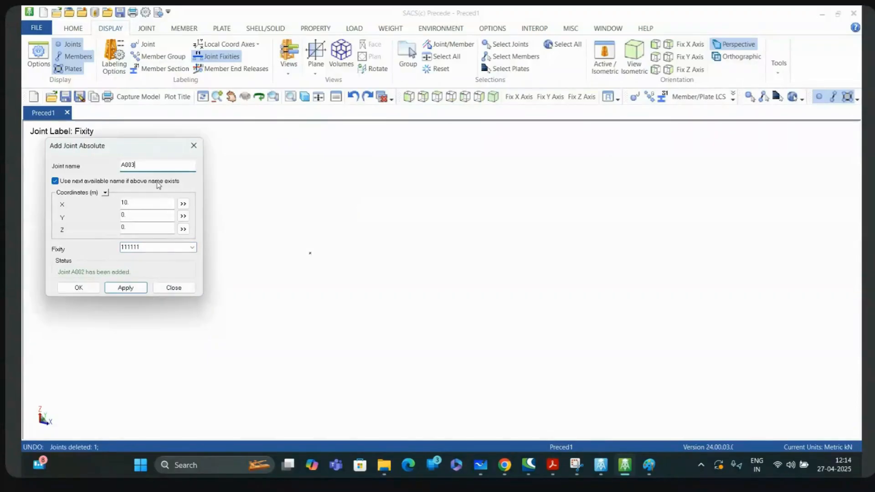
key(BackSpace)
text(2)
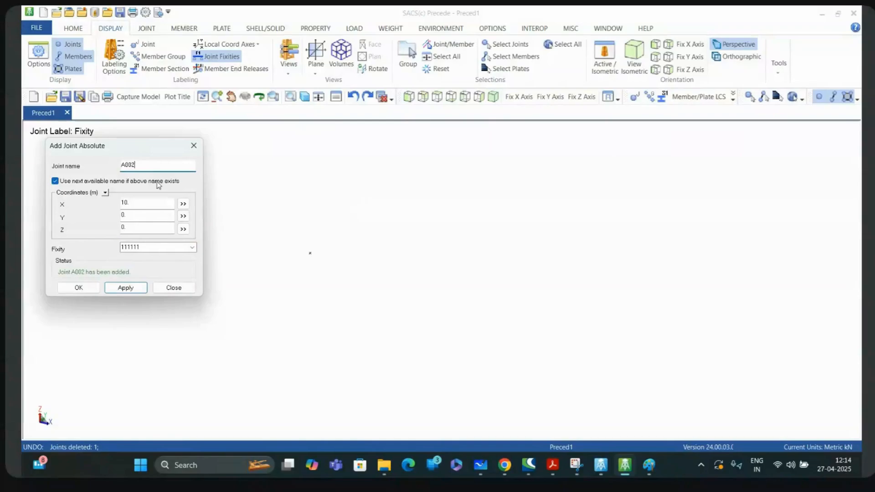
click(127, 291)
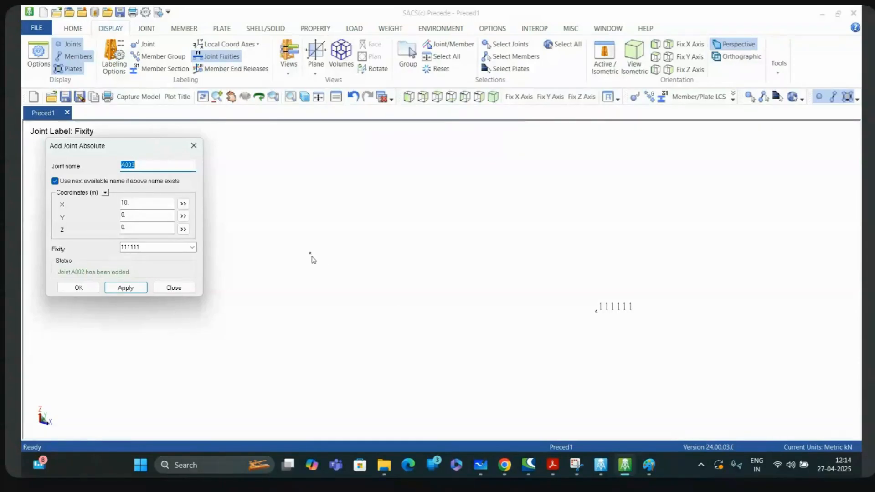
Replace the joint fixity labels with joint name labels and bring up the member commands.
click(229, 57)
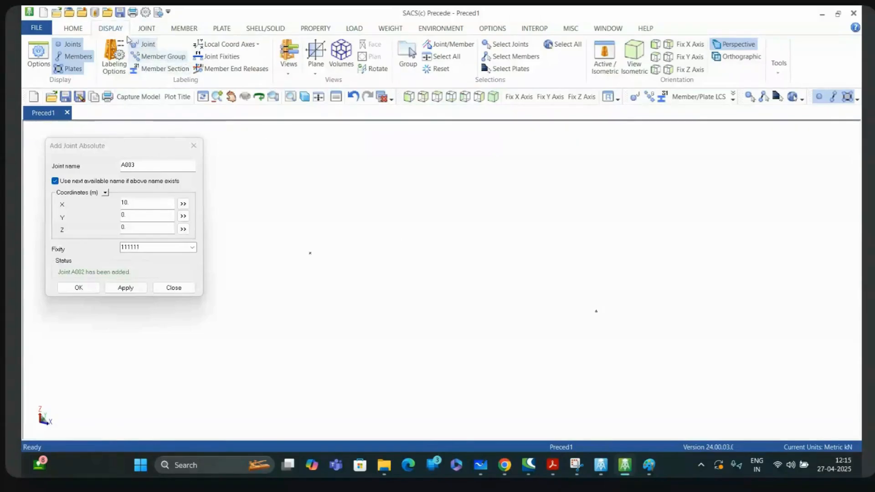
click(144, 44)
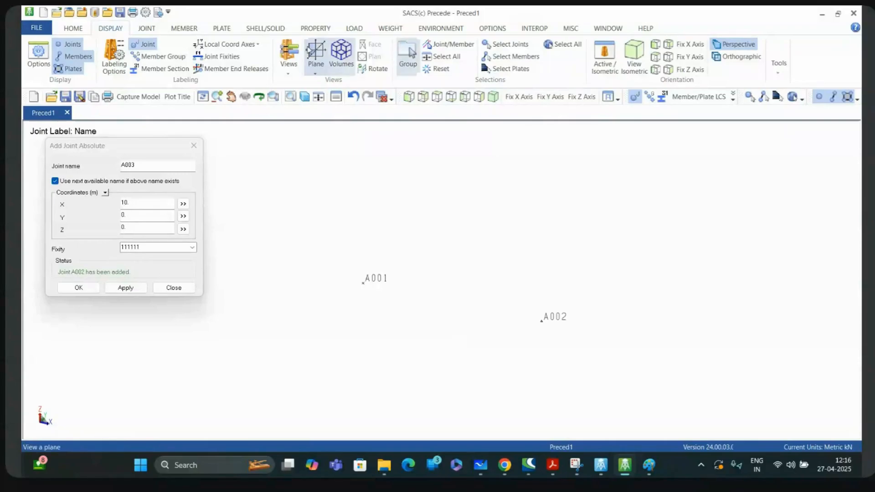
click(184, 28)
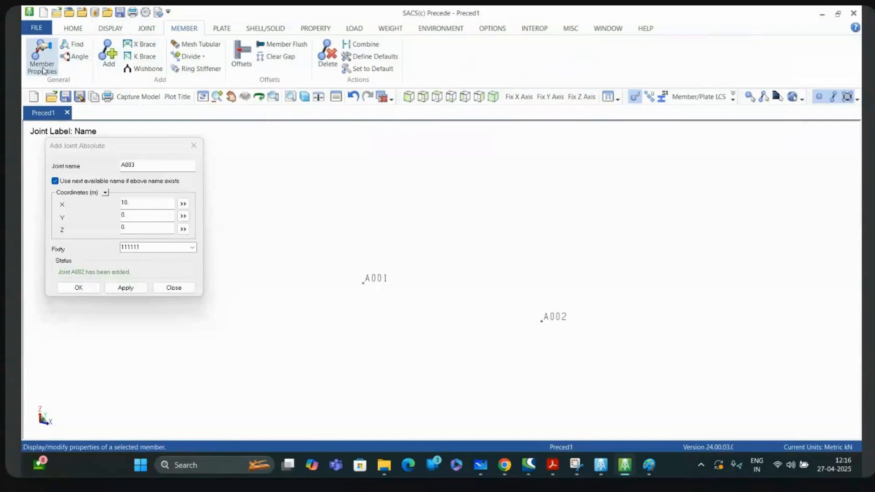
Add an individual member from joint A001 to joint A002, leaving the group label blank.
click(109, 54)
click(362, 284)
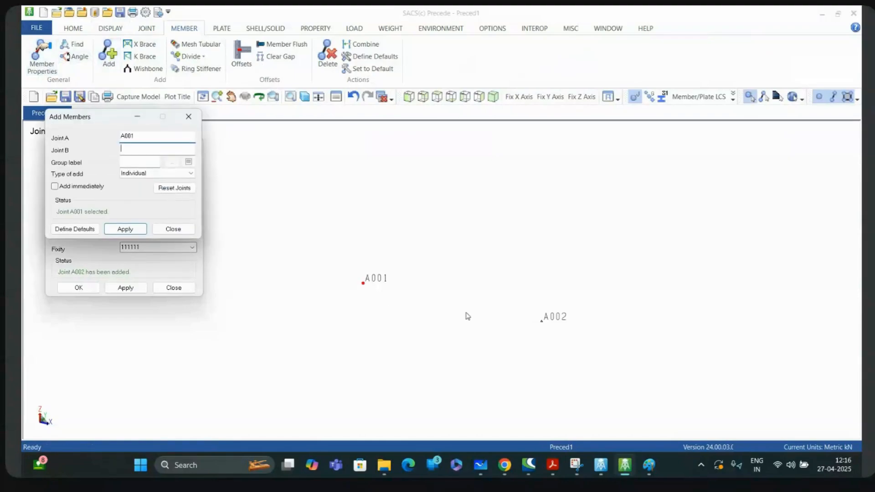
click(533, 325)
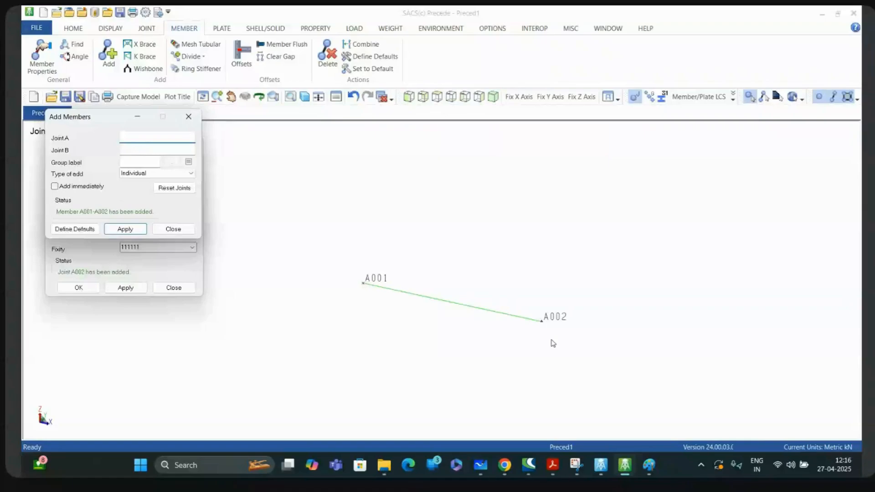
click(306, 98)
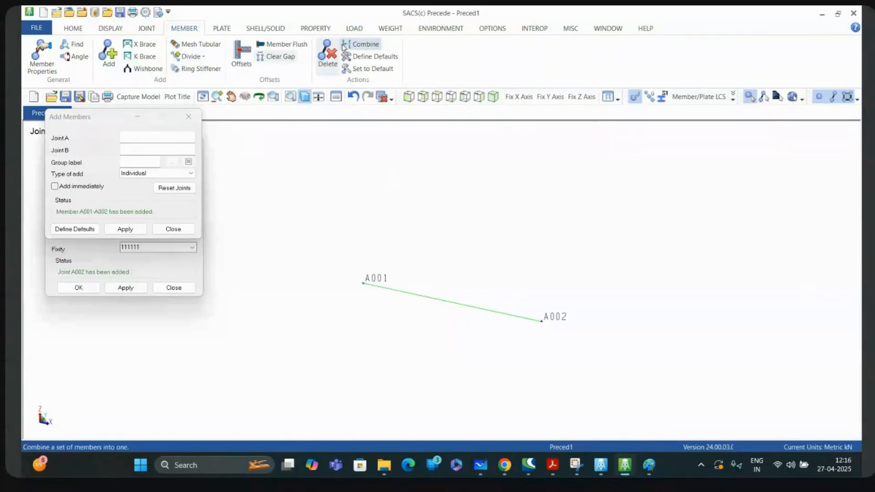
Start a new member section labelled 1234567 in the Member Section Manager, moving the manager clear of the other dialogs.
click(313, 29)
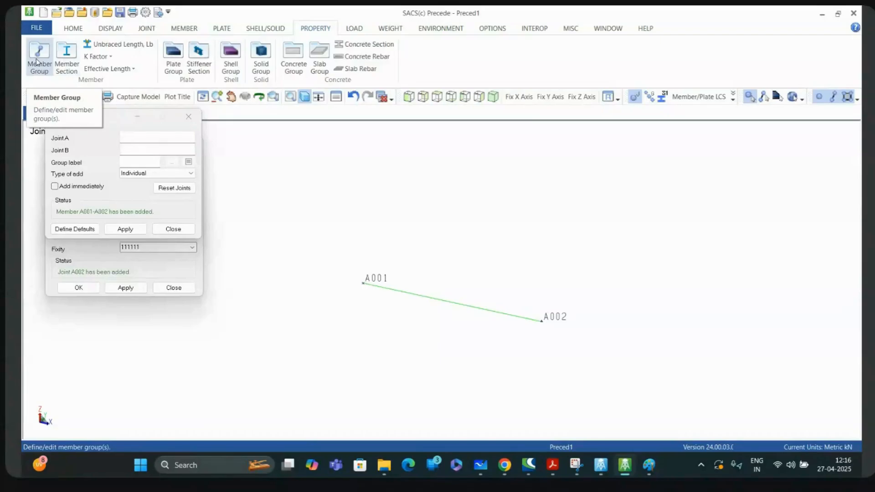
click(67, 68)
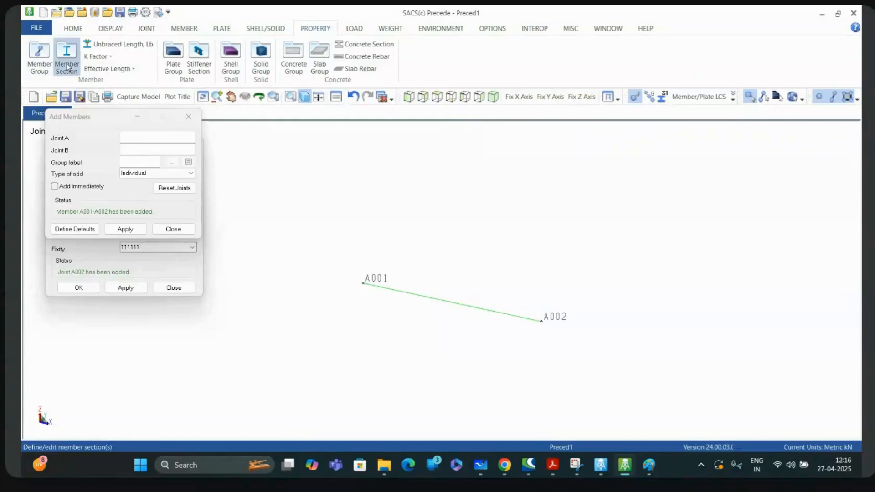
drag(91, 137, 426, 138)
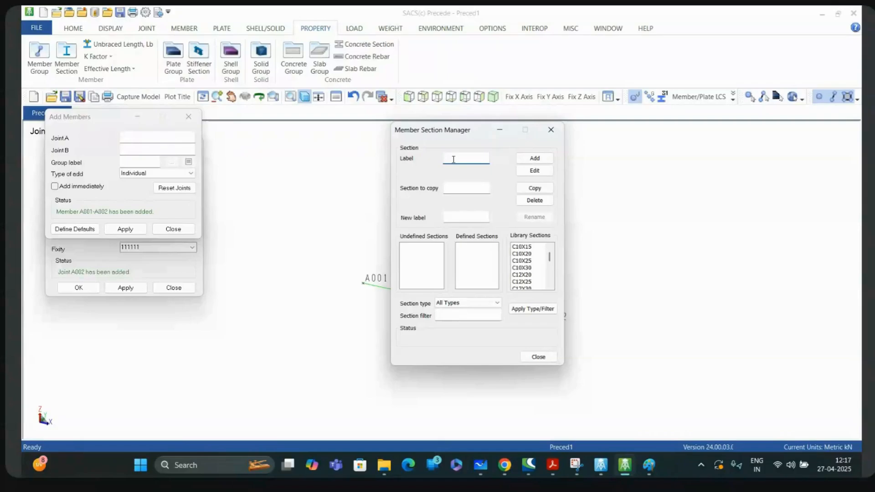
text(34567)
drag(476, 158, 440, 160)
click(535, 159)
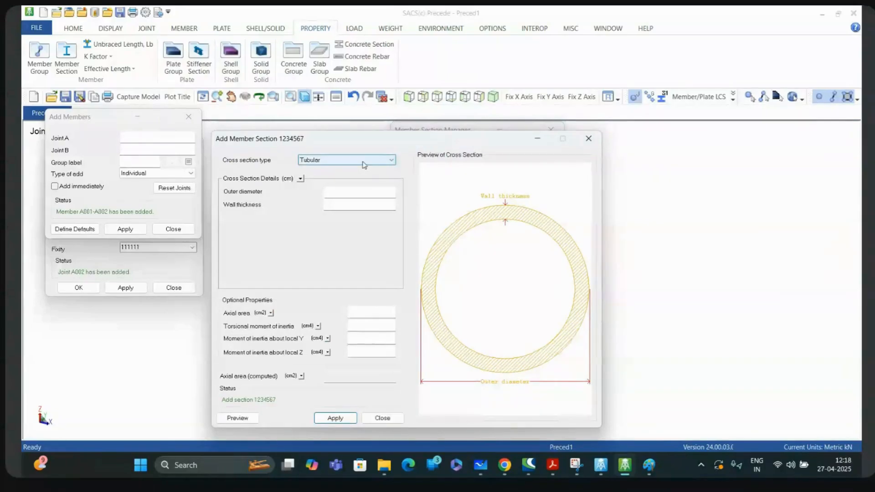
Preview the Wide Flange, Compact Wide Flange, Box and Prismatic cross section types and their dimension inputs for section 1234567.
click(348, 193)
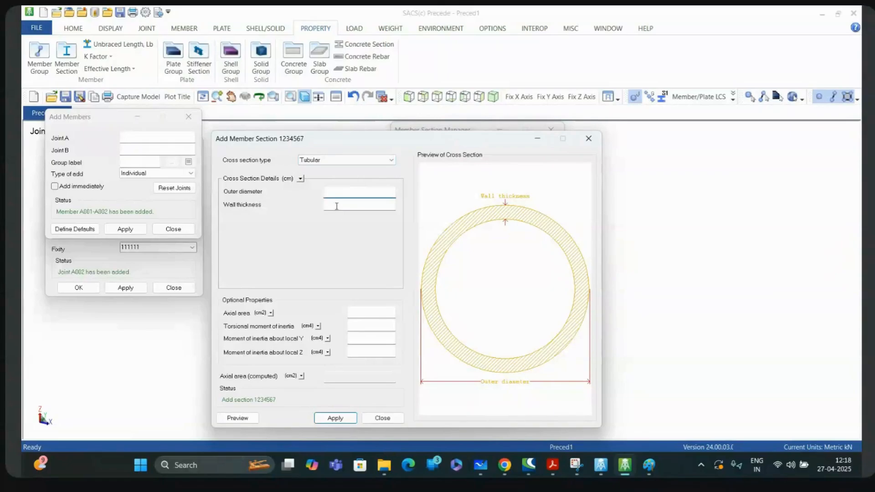
click(351, 162)
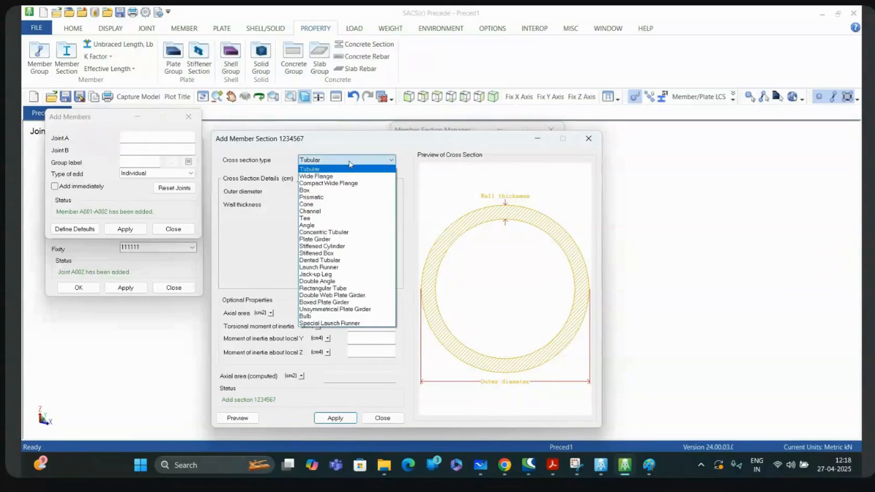
click(340, 177)
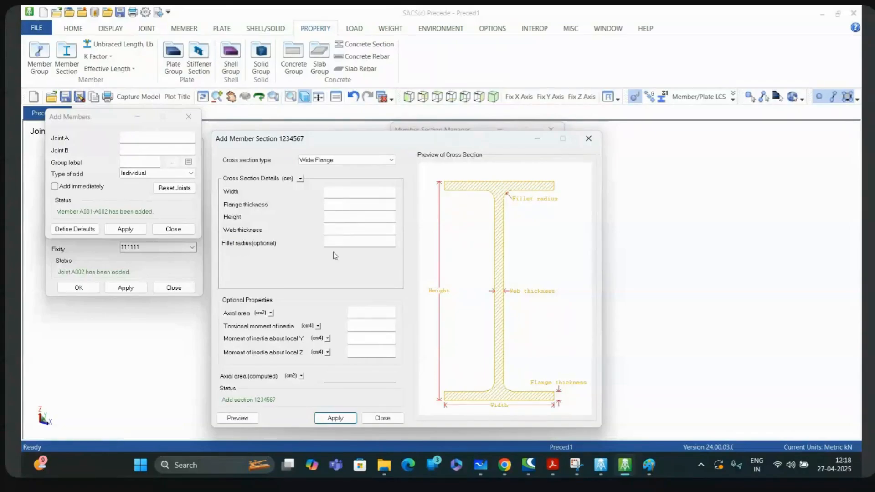
click(352, 161)
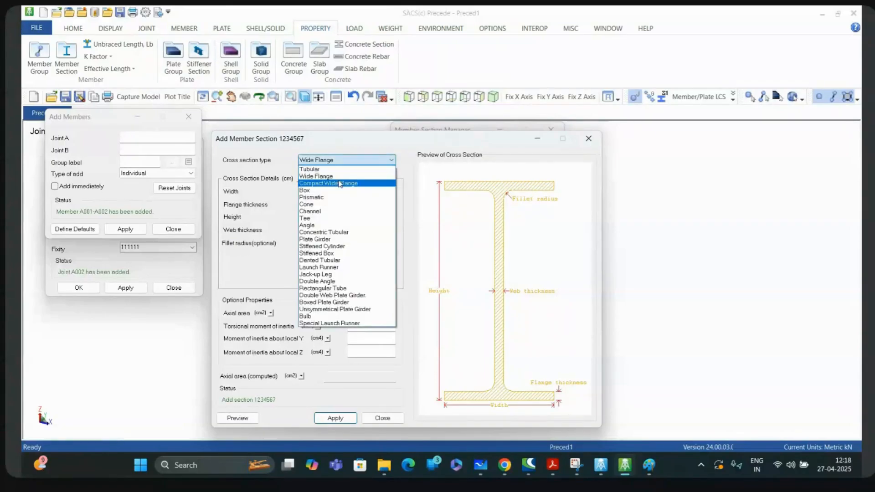
click(340, 184)
click(351, 160)
click(328, 190)
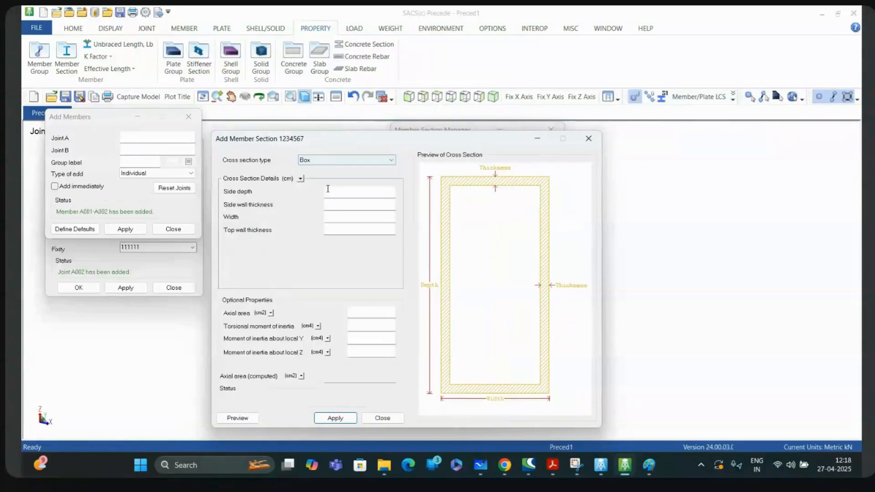
click(347, 160)
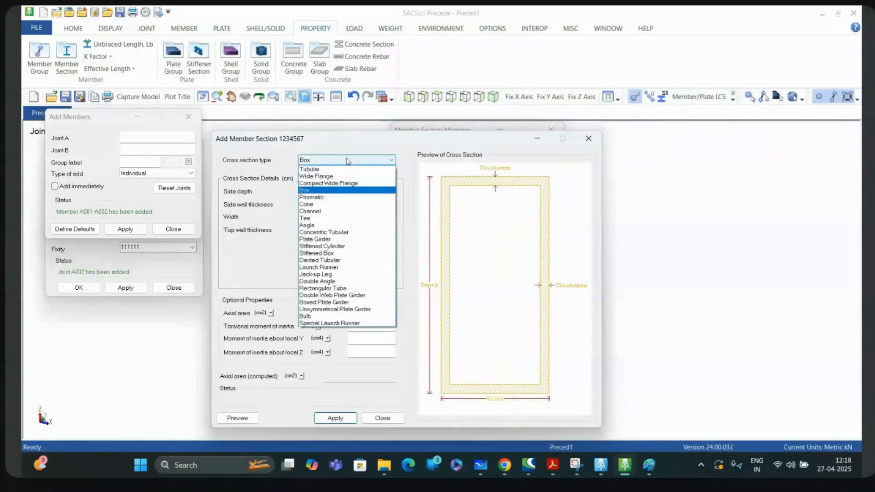
click(325, 198)
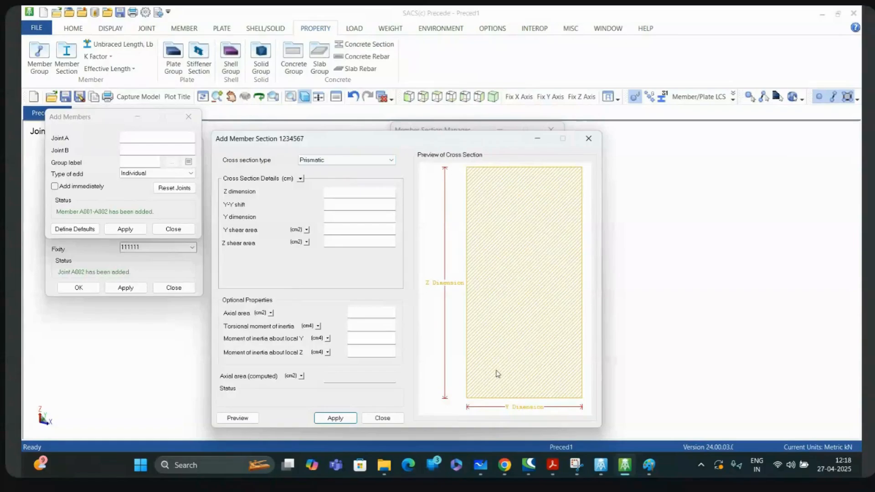
Preview the Cone, Channel, Tee, Angle and Concentric Tubular cross section types for section 1234567.
click(309, 163)
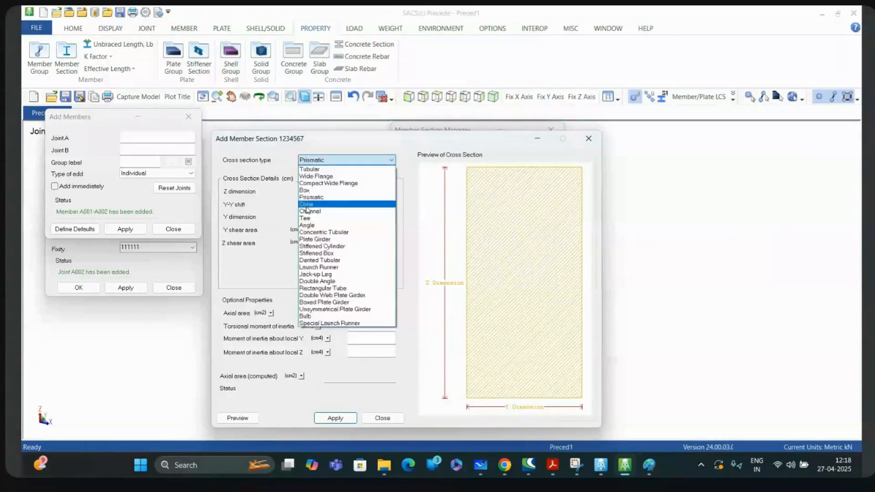
click(306, 205)
click(320, 162)
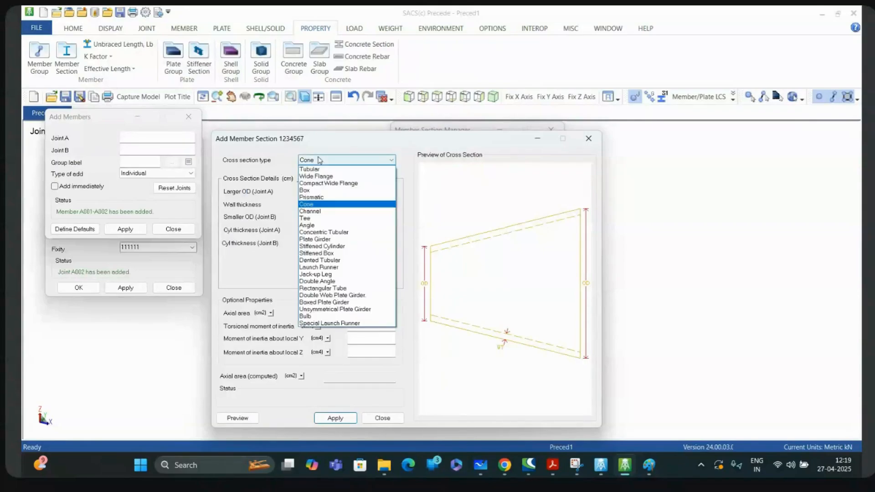
click(315, 214)
click(335, 164)
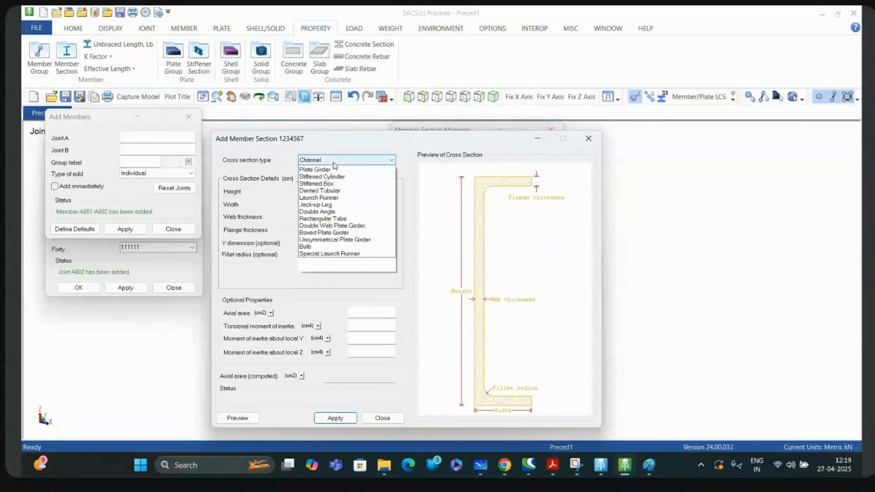
click(321, 219)
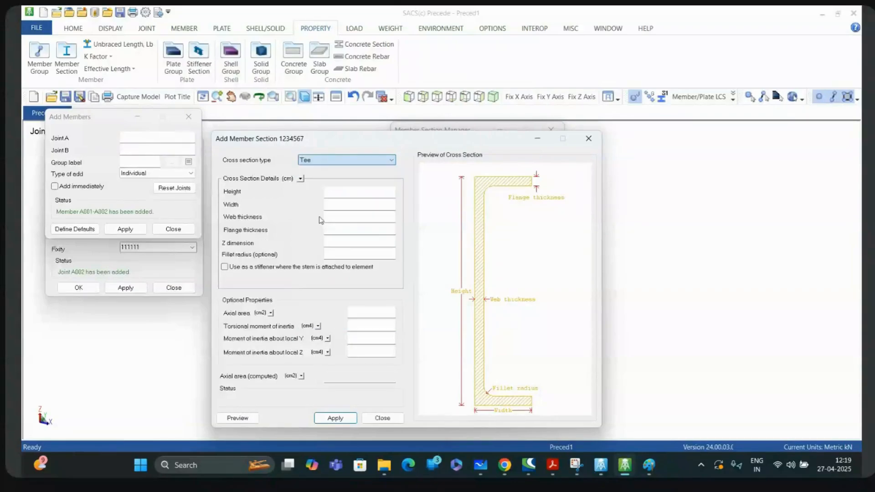
click(335, 161)
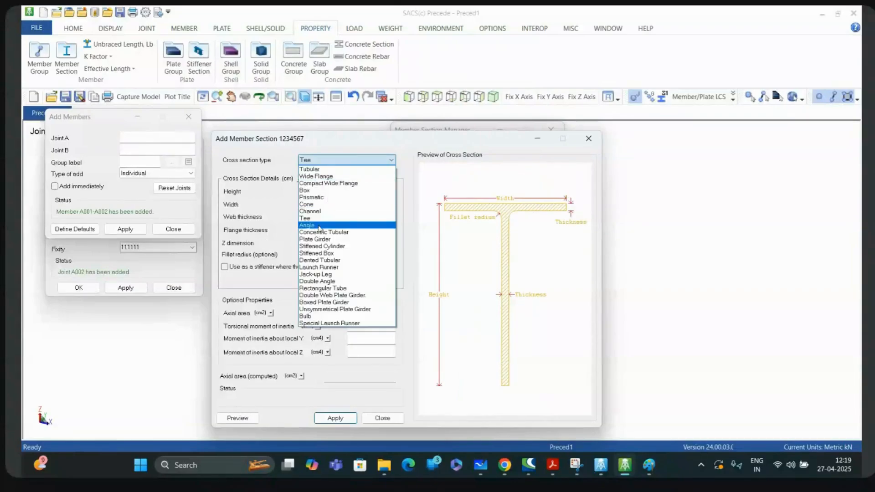
click(321, 225)
click(335, 160)
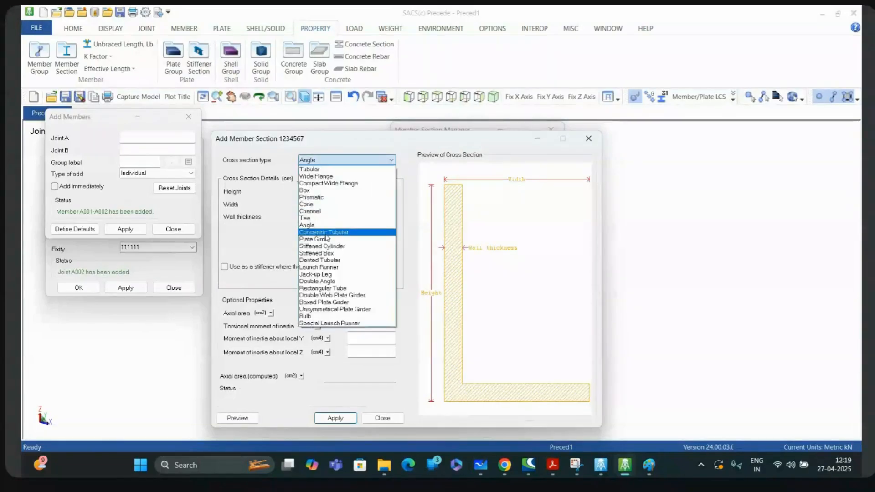
click(324, 233)
Preview the Plate Girder, Stiffened Cylinder, Stiffened Box, Dented Tubular and Launch Runner cross section types for section 1234567.
click(334, 161)
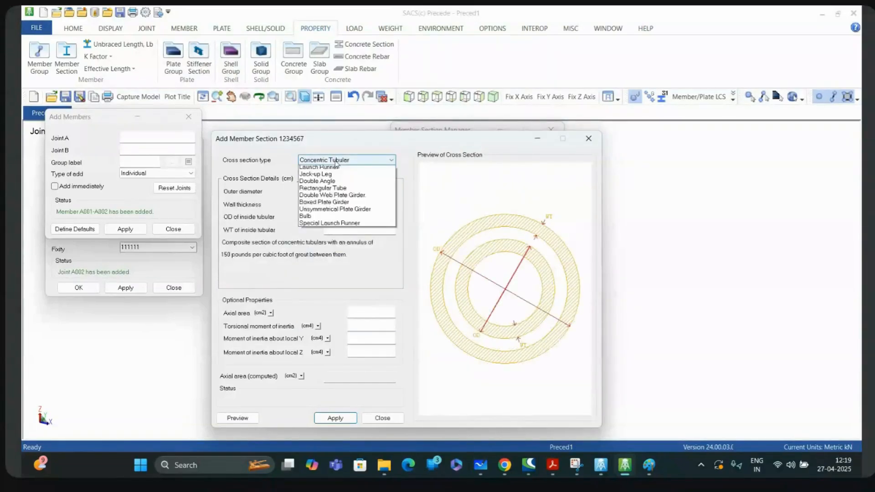
click(331, 239)
click(339, 162)
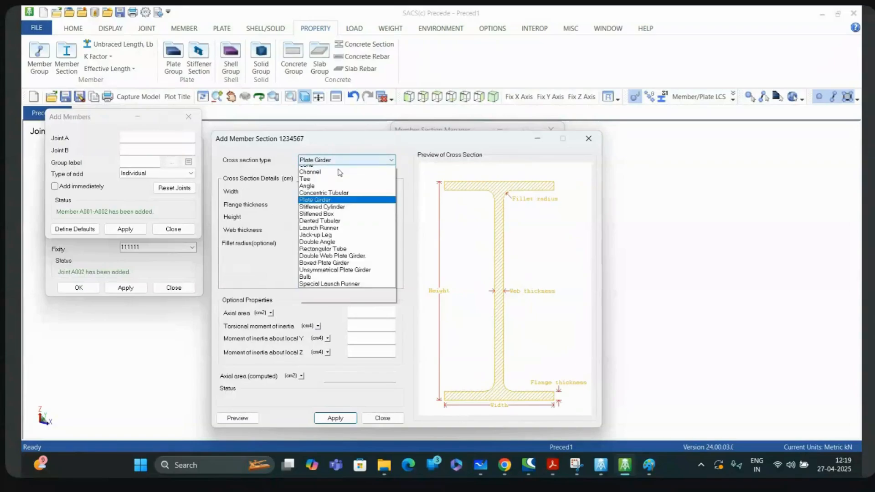
click(328, 251)
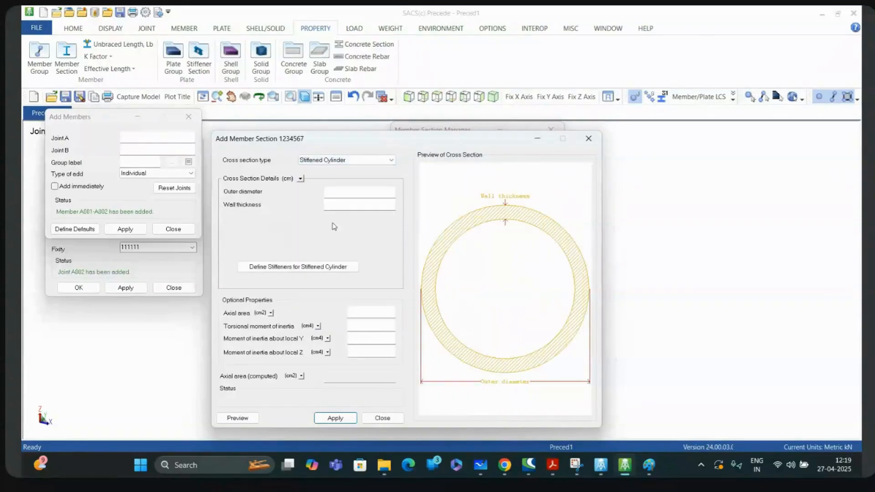
click(328, 160)
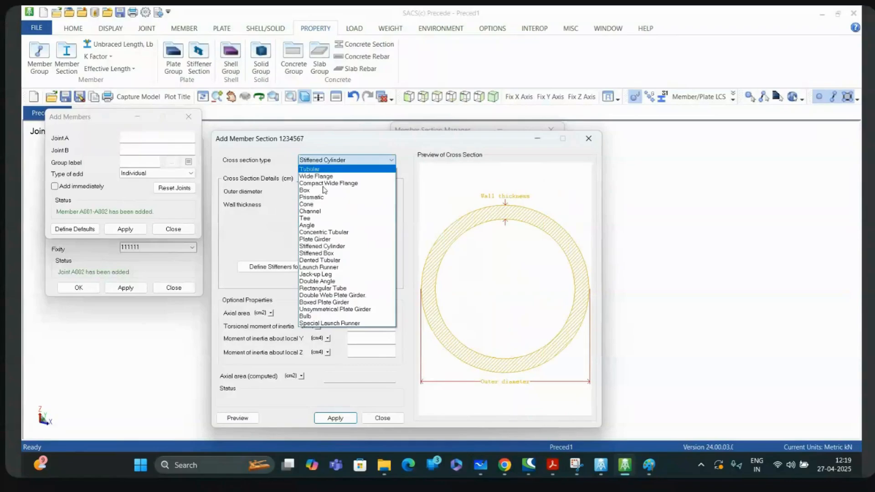
click(320, 253)
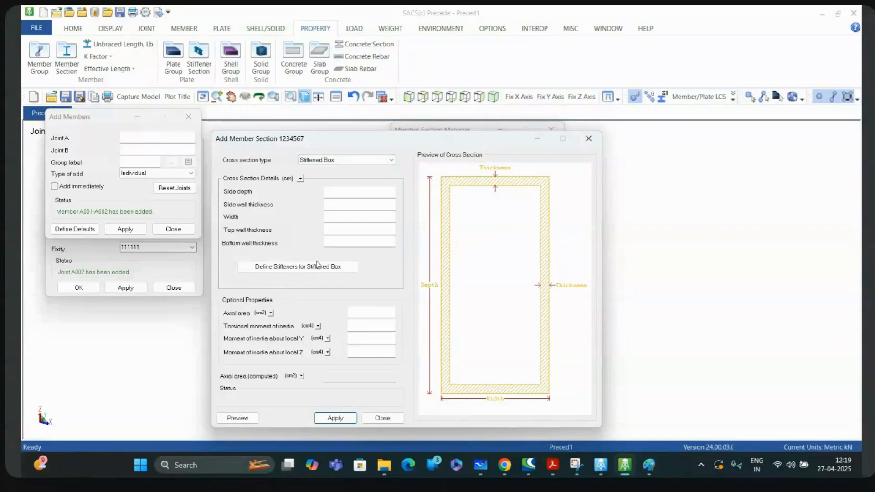
click(315, 160)
click(327, 261)
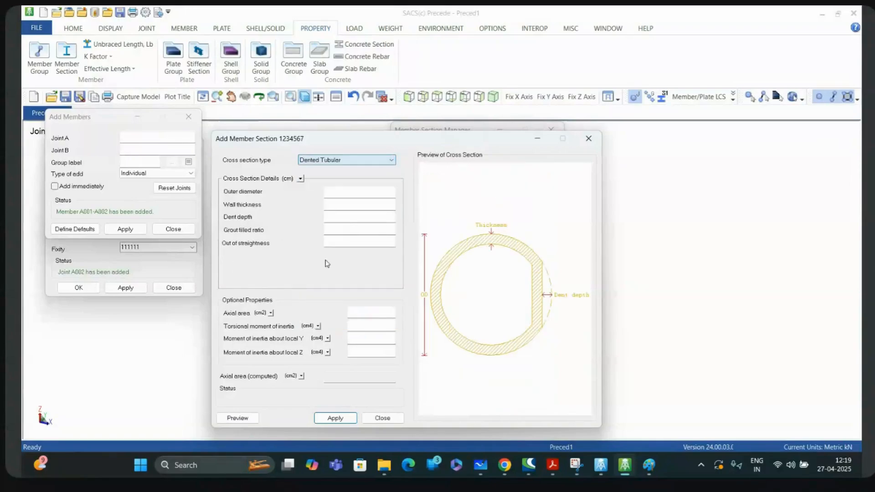
click(342, 162)
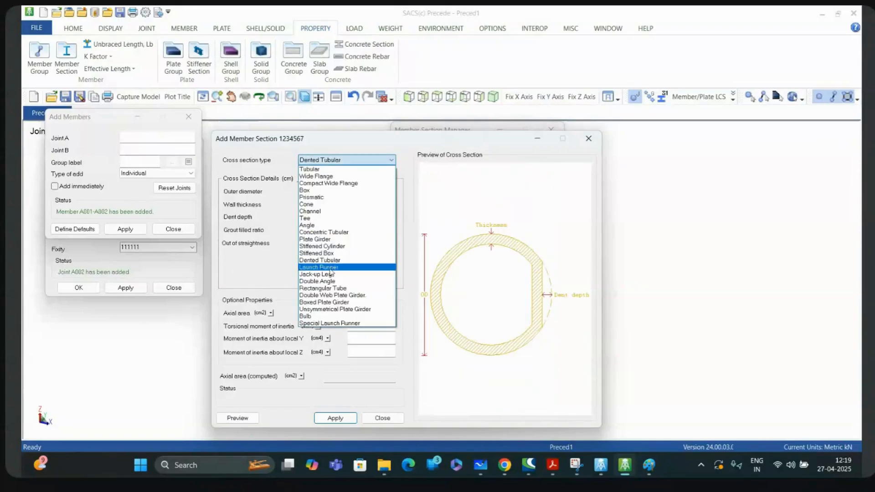
click(332, 268)
Preview the Jack-up Leg, Double Angle, Rectangular Tube, Double Web Plate Girder and Unsymmetrical Plate Girder cross section types for section 1234567.
click(335, 161)
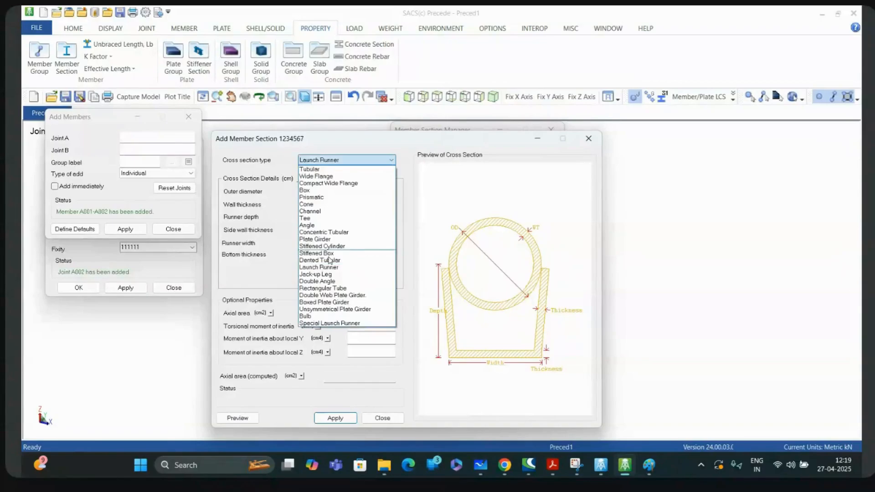
click(327, 274)
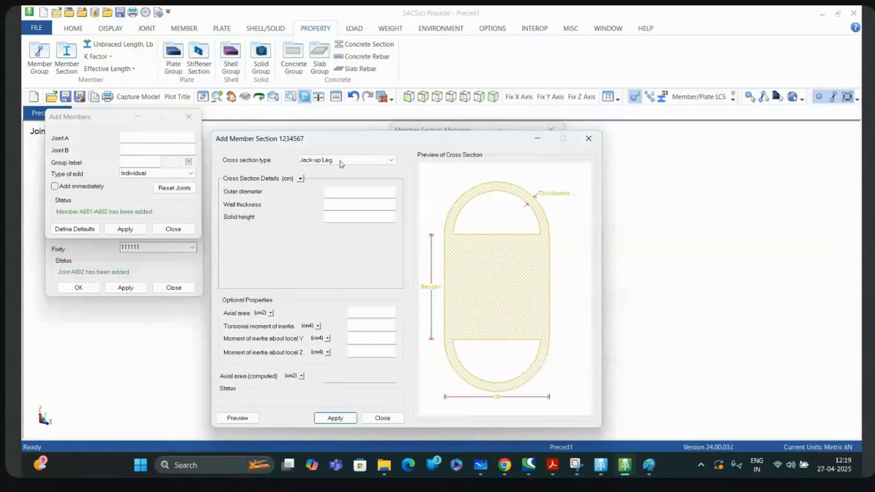
click(342, 164)
click(332, 281)
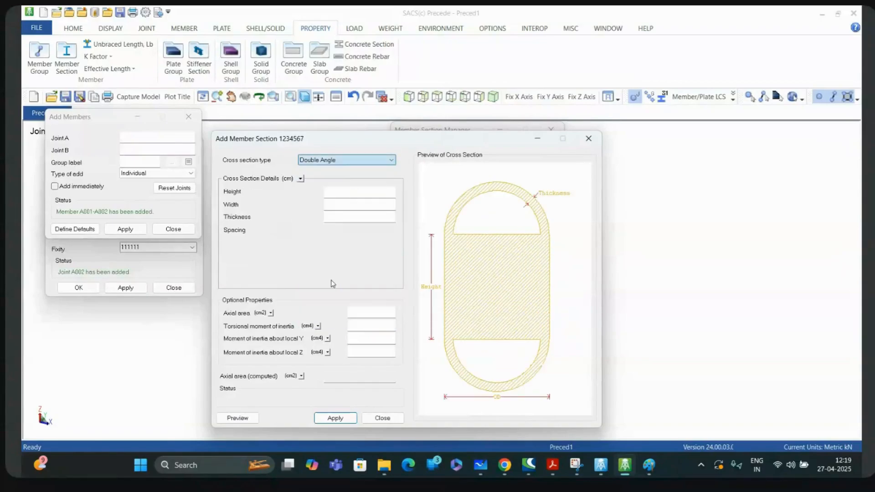
click(343, 162)
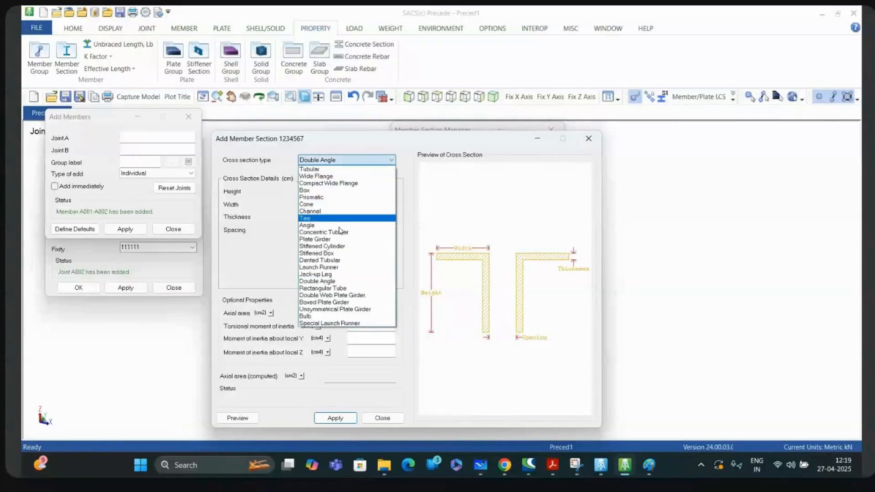
click(331, 288)
click(346, 160)
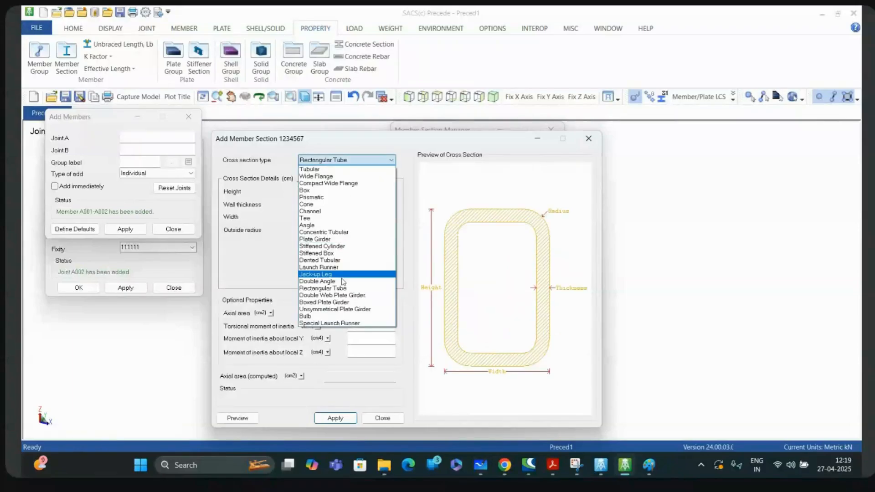
click(339, 298)
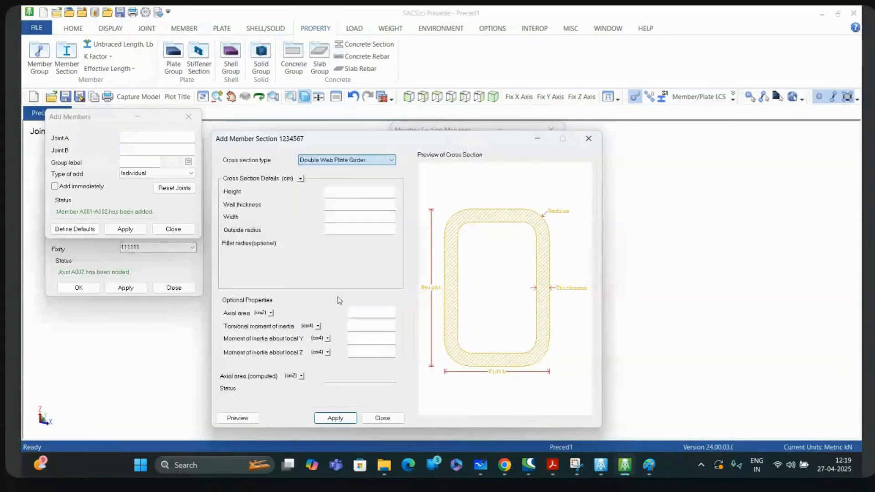
click(352, 161)
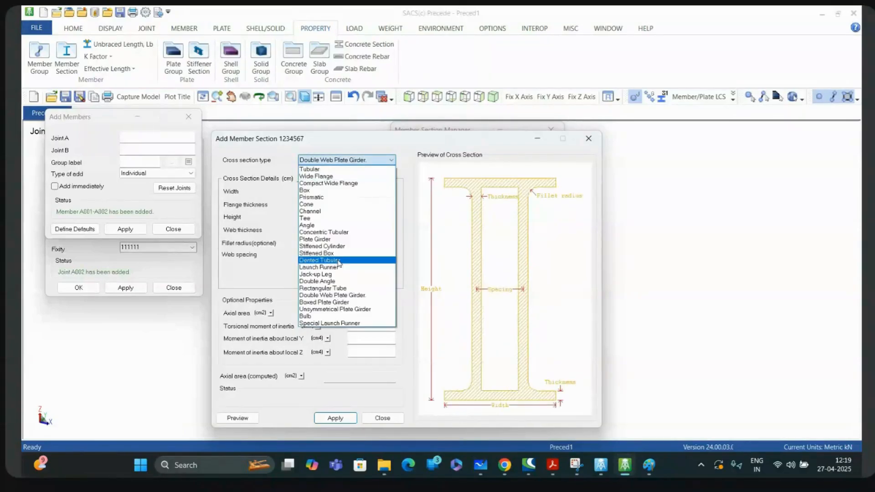
click(335, 310)
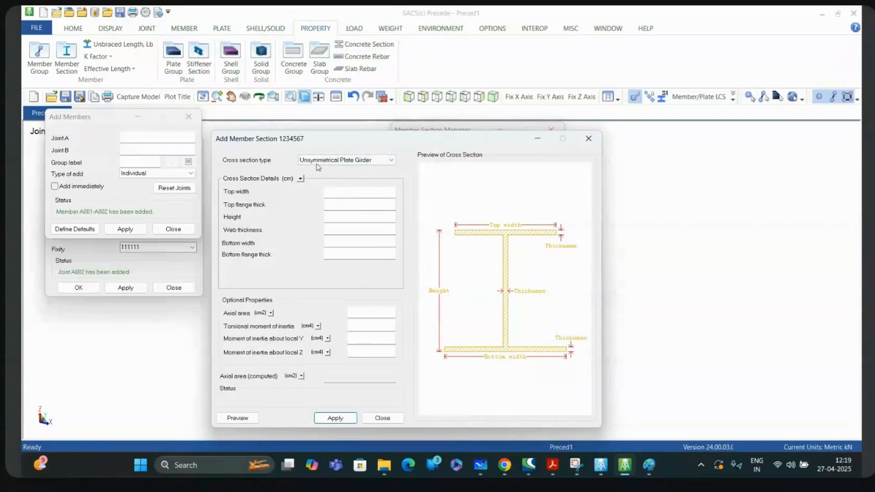
Preview the Bulb and Special Launch Runner cross section types for section 1234567 and leave the section definition without applying it.
click(338, 161)
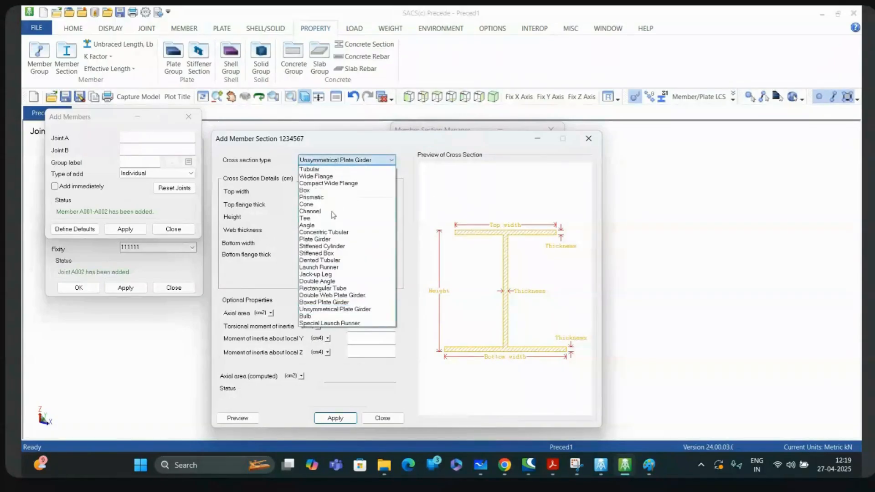
click(315, 316)
click(301, 160)
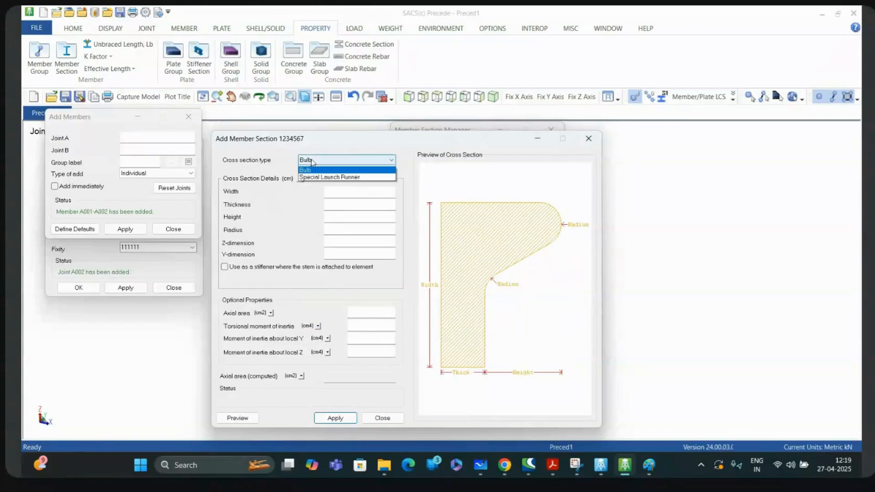
click(318, 326)
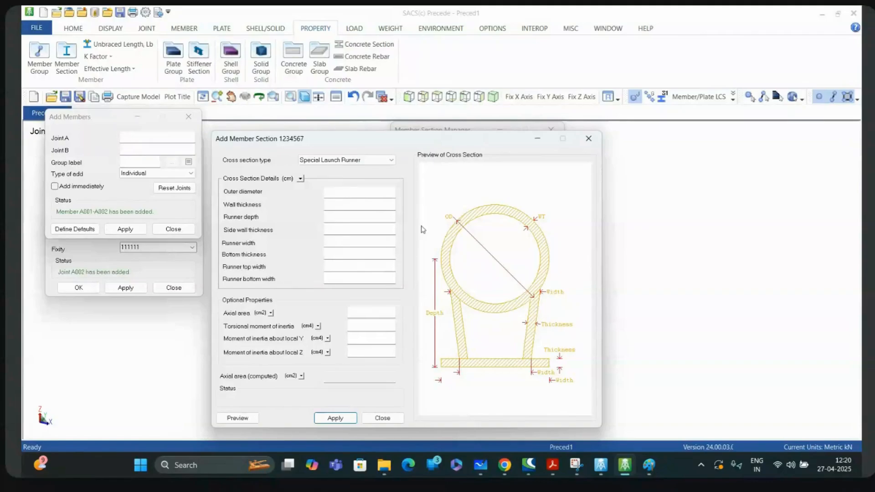
click(588, 139)
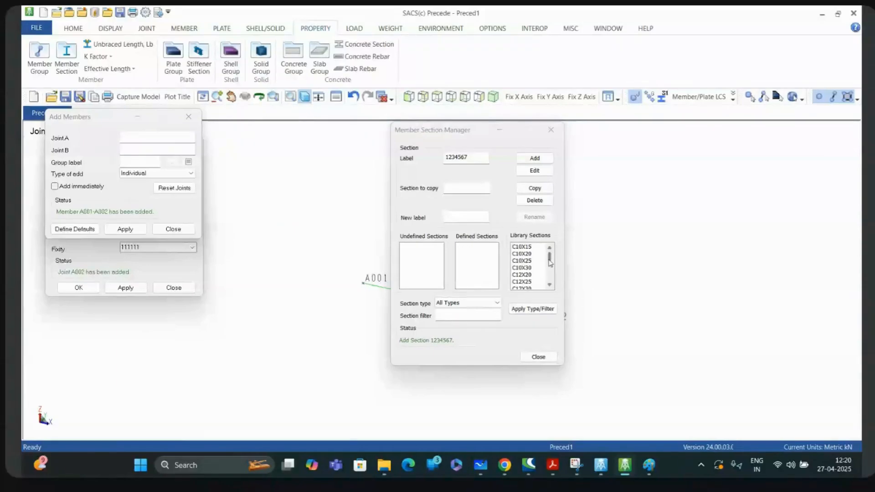
Browse the library sections and filter them to the Wide Flange section type.
drag(550, 262, 550, 267)
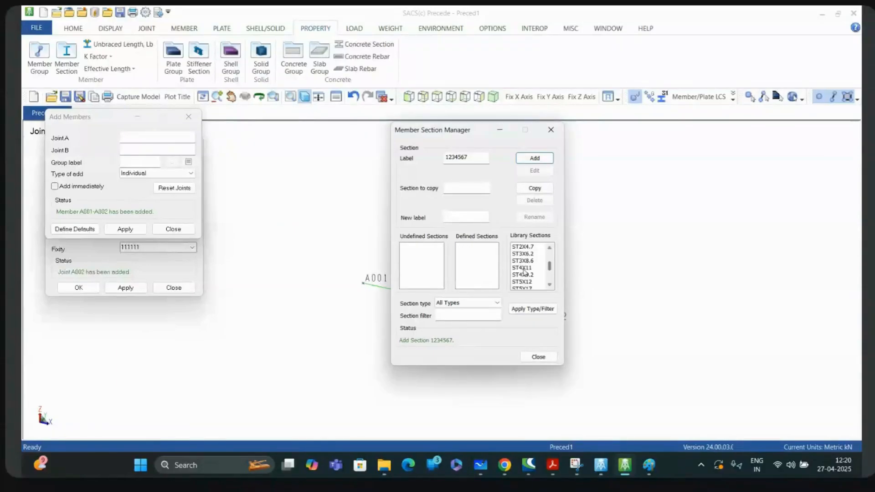
scroll(524, 272, down, 10)
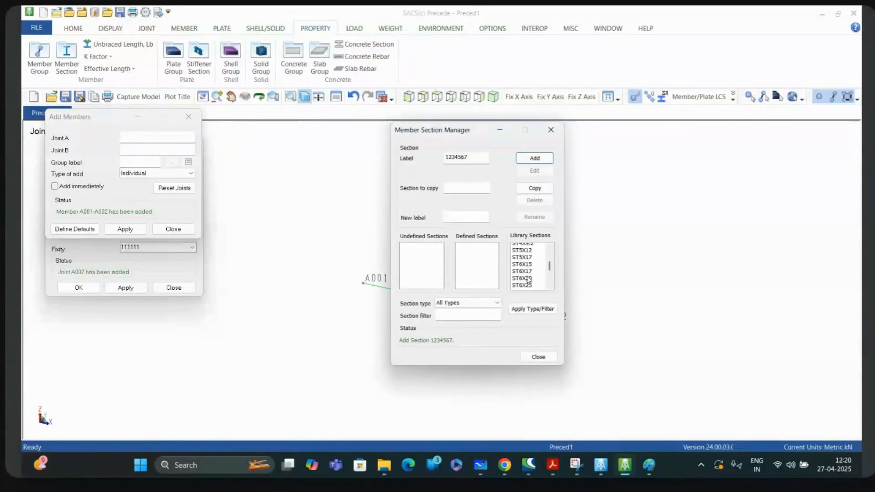
click(500, 303)
click(460, 327)
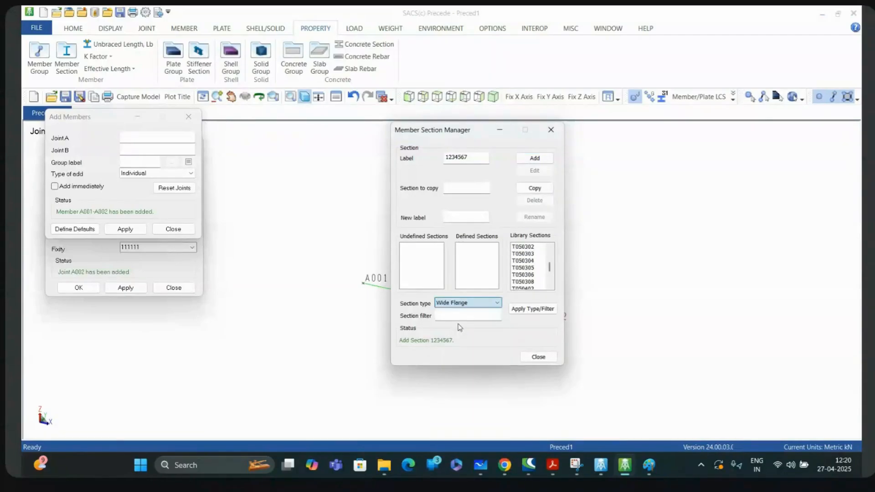
click(528, 309)
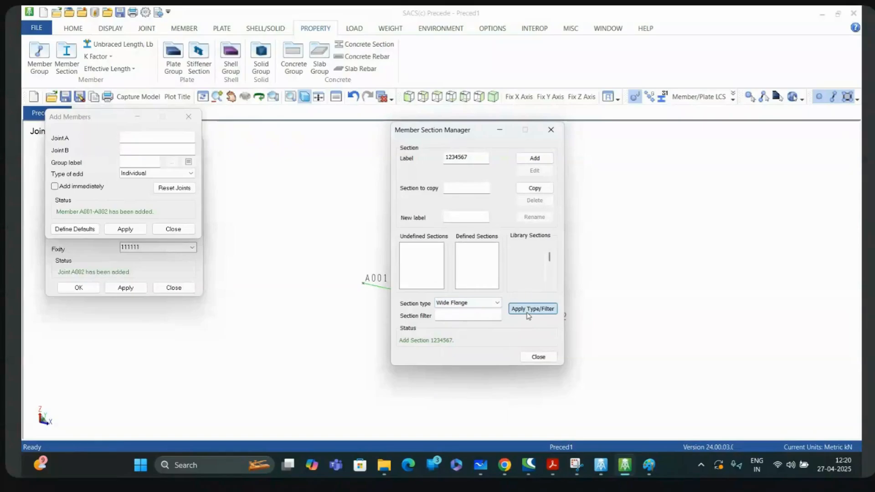
Copy the library wide flange section W10X12 into the model as a new section labelled BW10X12.
scroll(533, 273, down, 2)
scroll(534, 284, down, 10)
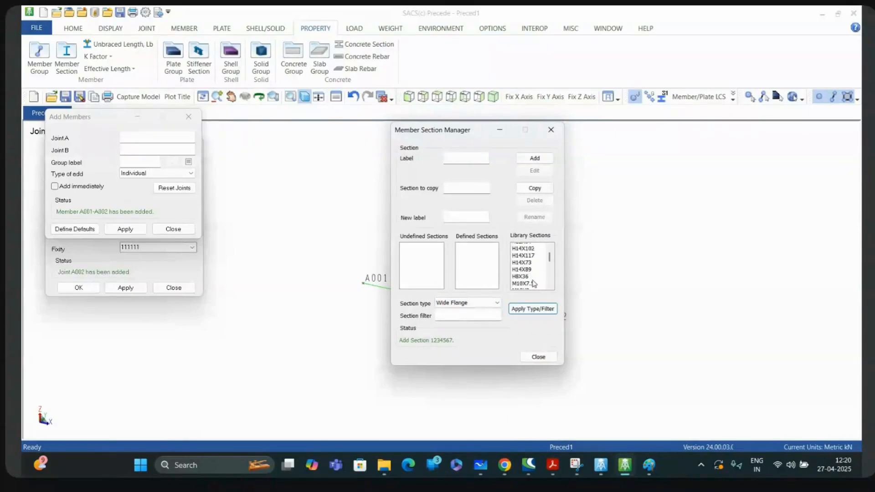
scroll(534, 284, down, 12)
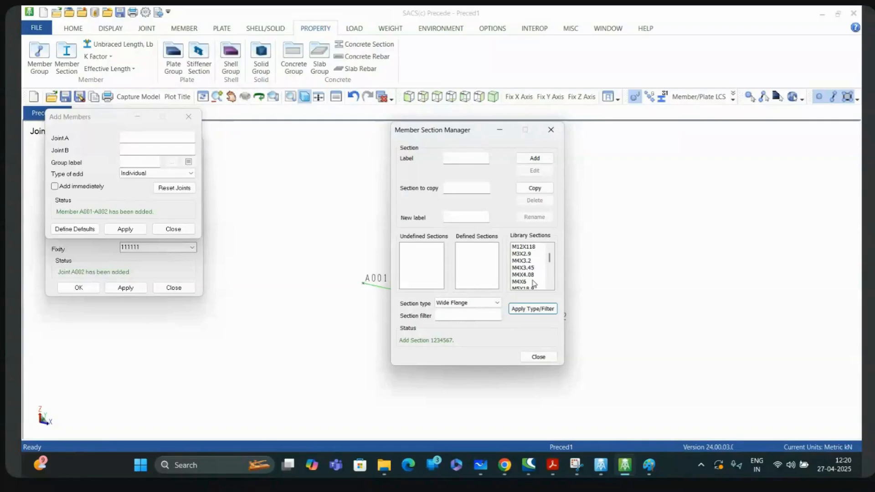
scroll(535, 284, down, 10)
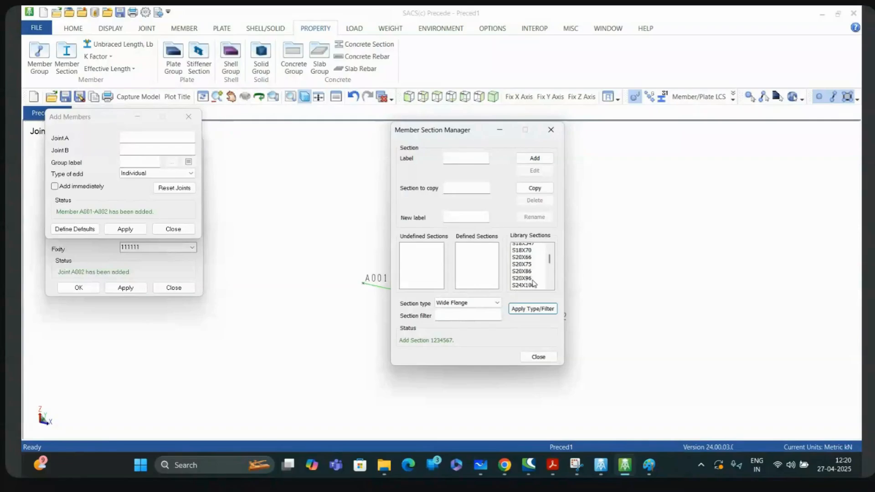
scroll(534, 283, down, 3)
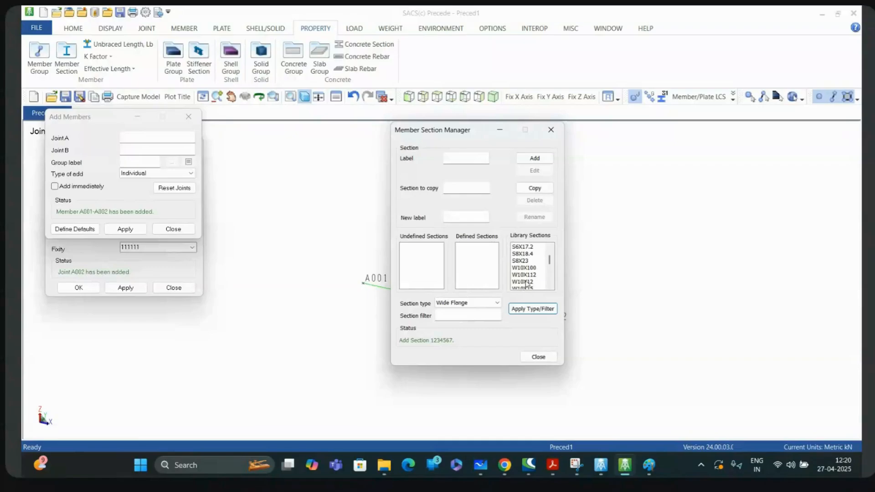
click(524, 282)
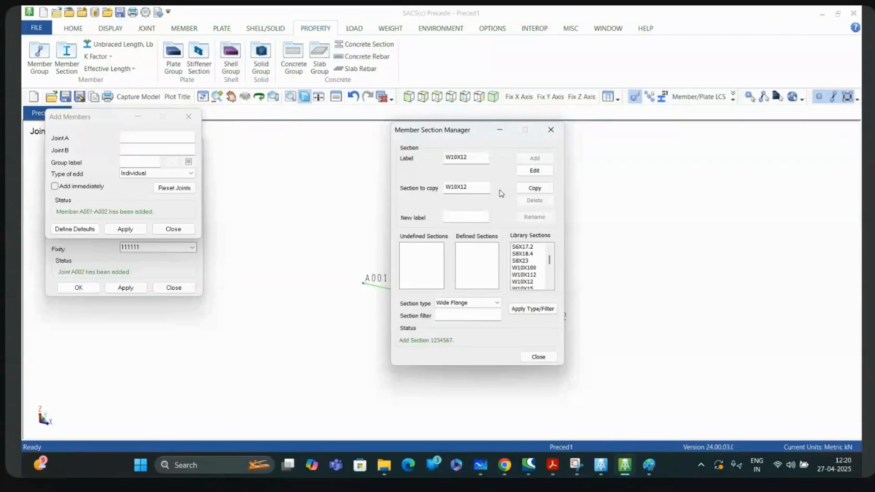
double_click(474, 158)
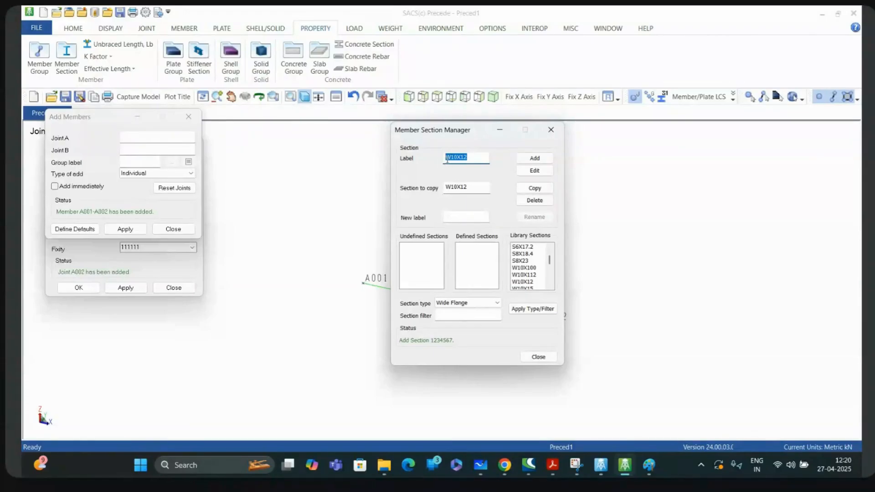
click(447, 160)
text(B)
click(525, 190)
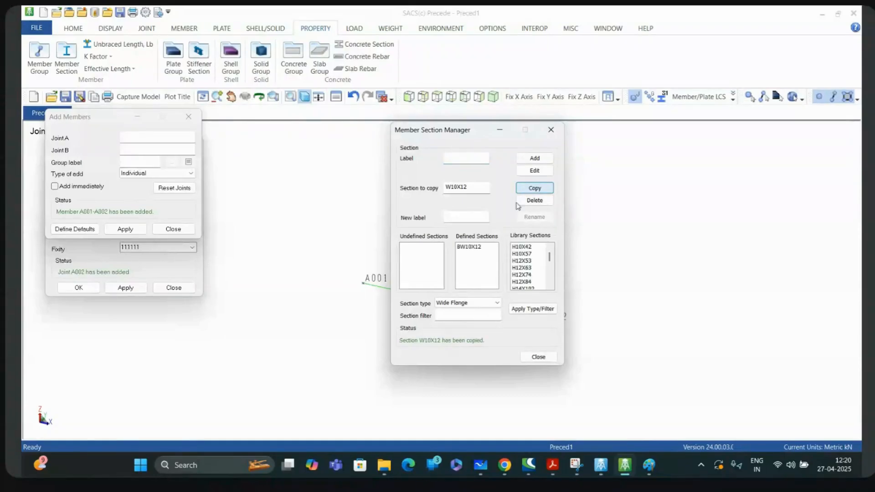
Review the dimensions and properties of the defined section BW10X12, then close the section manager.
click(535, 170)
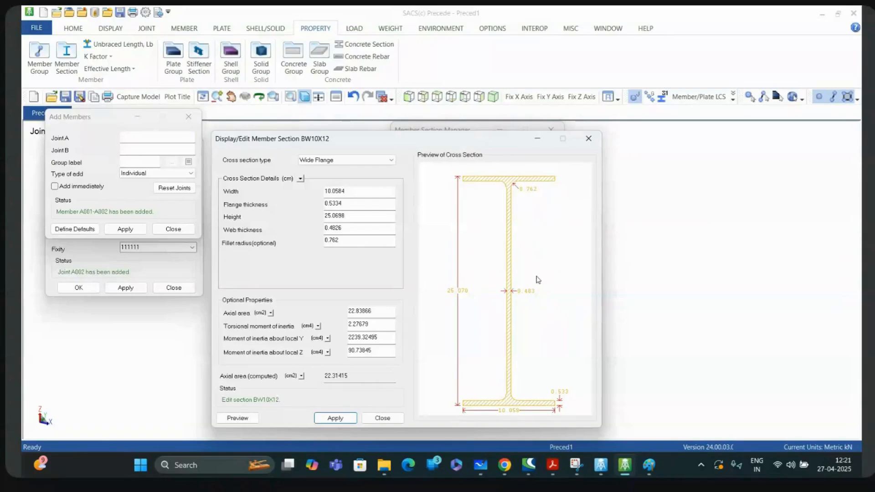
click(588, 139)
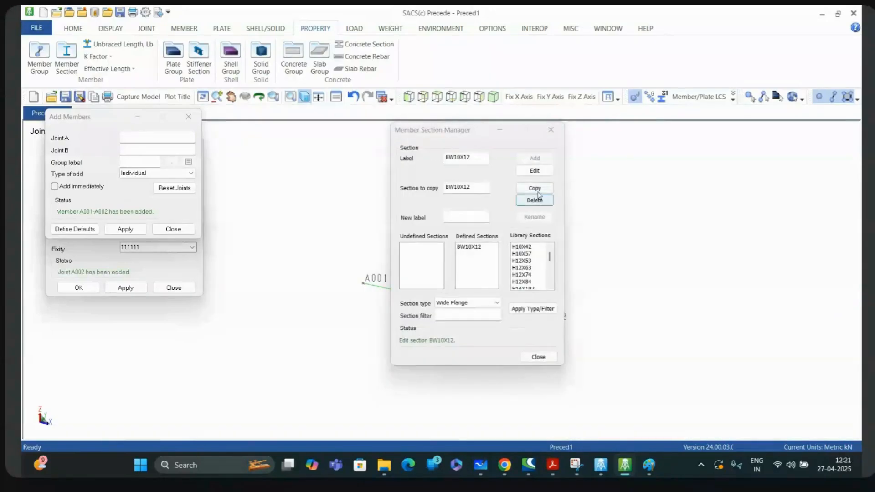
click(472, 253)
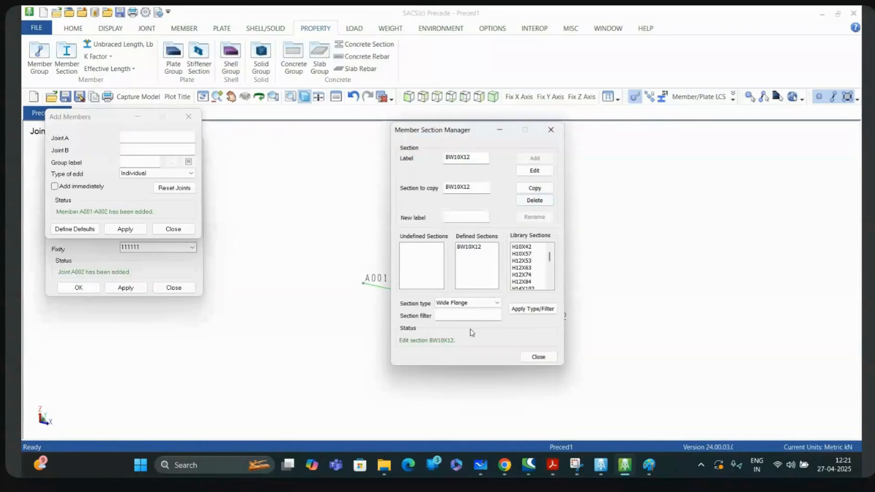
click(538, 357)
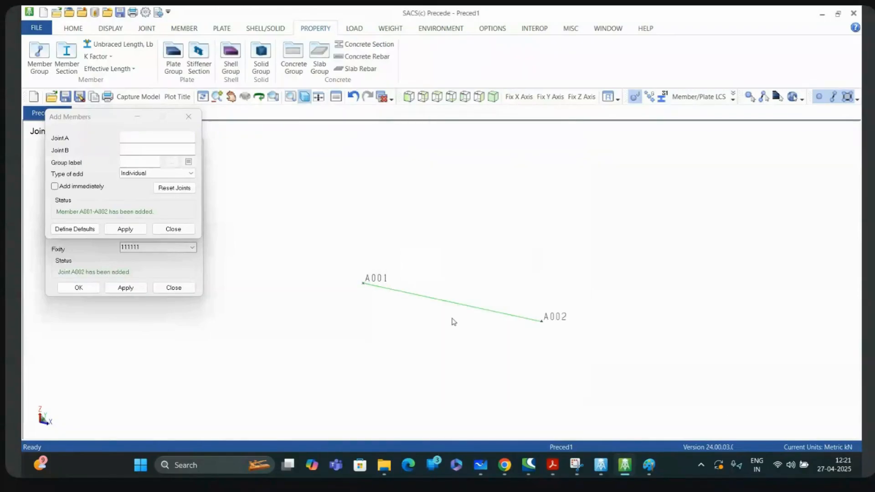
Start a new member group labelled B01 and move its definition dialog clear of the other windows.
click(39, 57)
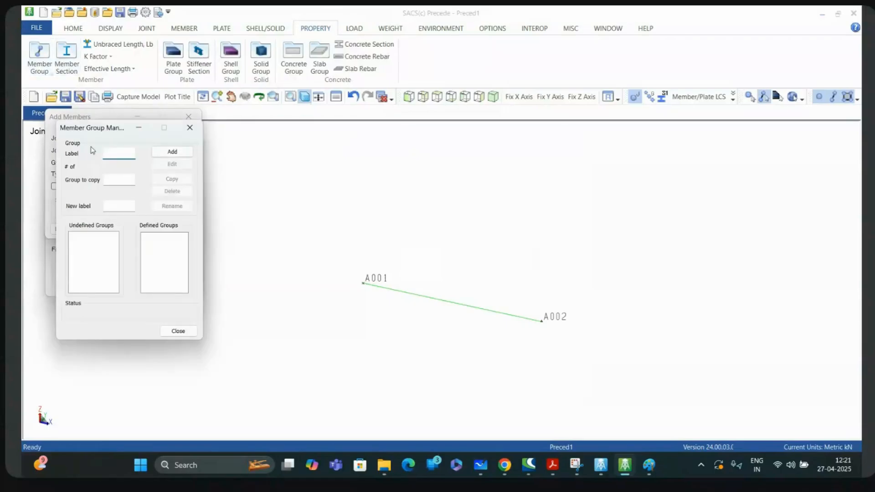
drag(96, 134, 390, 154)
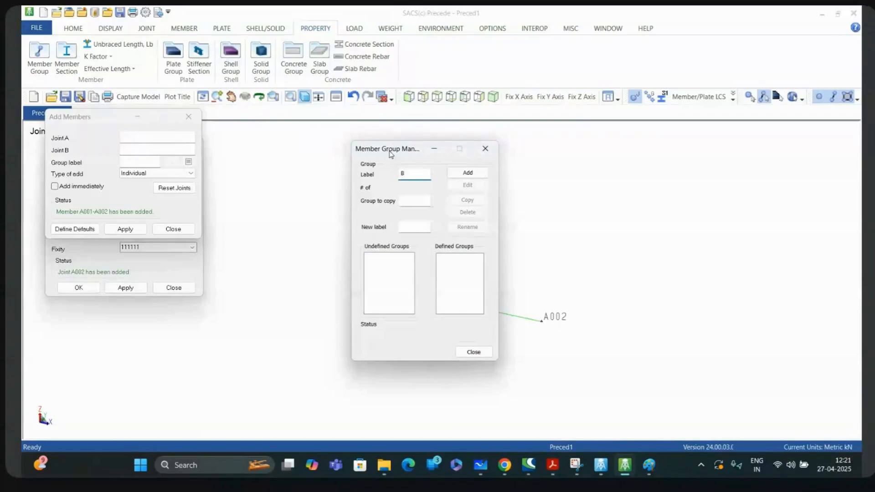
text(123)
drag(414, 176, 391, 179)
text(B01)
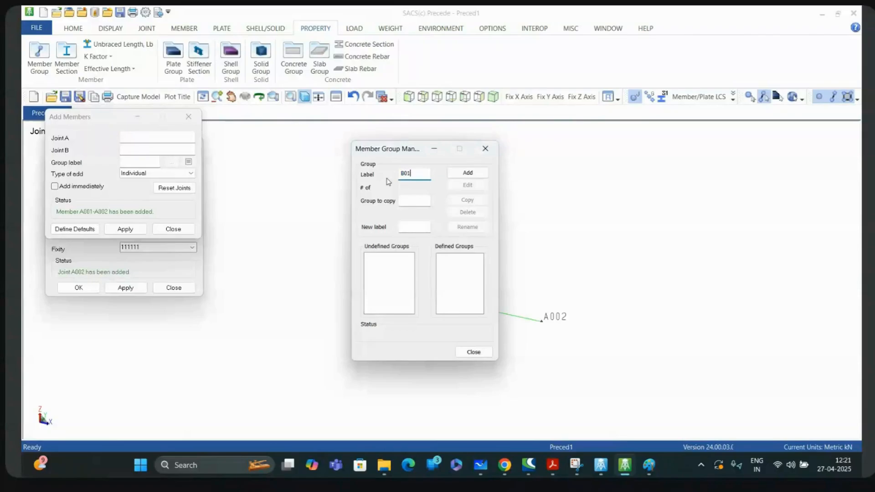
click(470, 174)
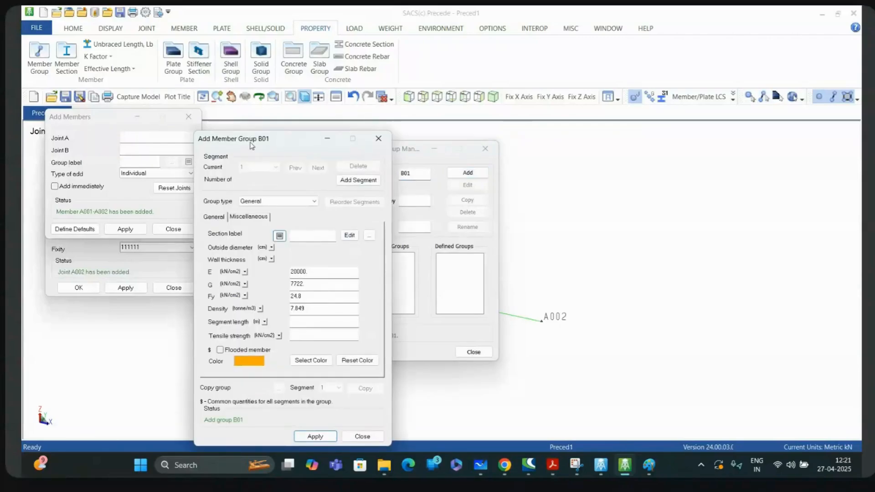
drag(252, 145, 393, 40)
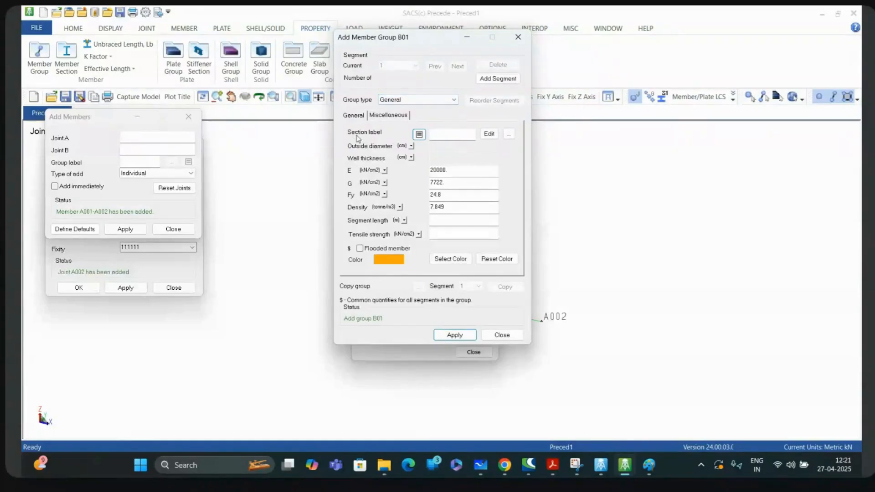
Compare the inputs of the Plate girder and Tubular (OD&WT) group types for group B01, then return to General.
click(431, 100)
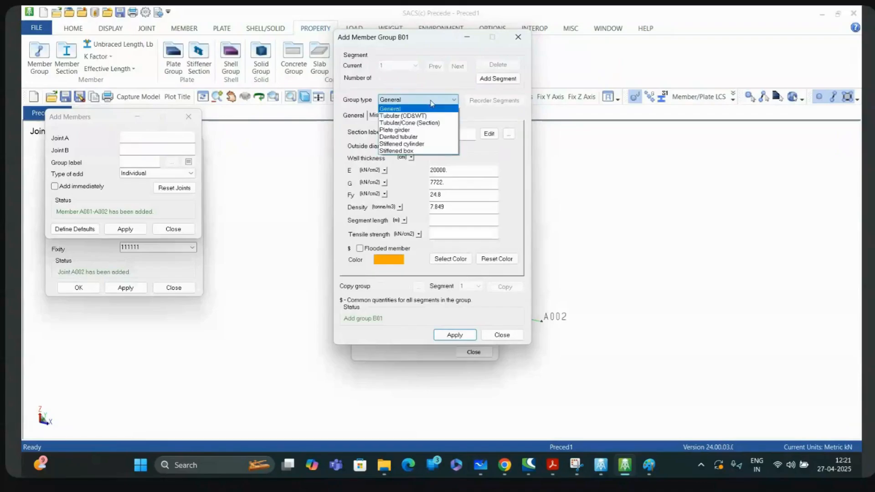
click(420, 130)
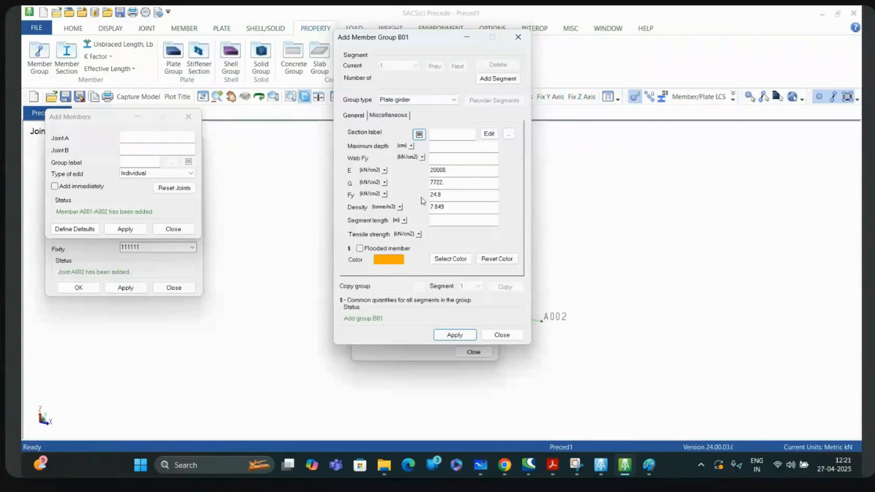
click(421, 100)
click(412, 110)
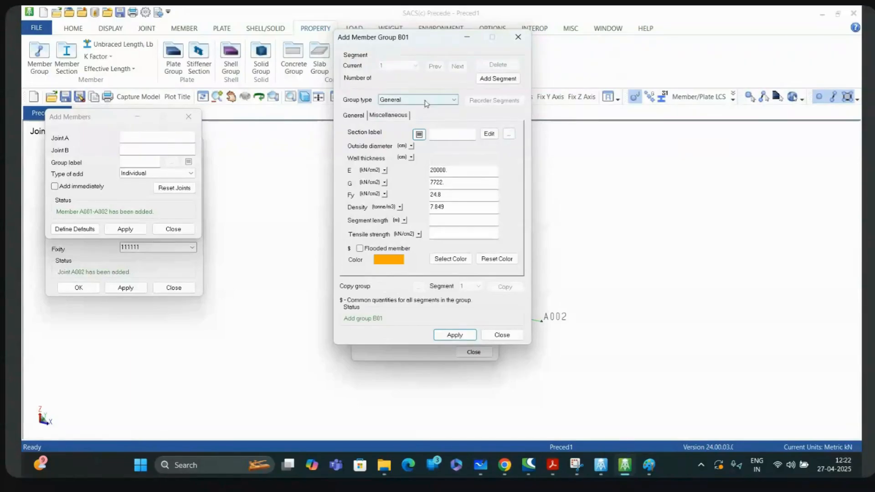
click(422, 100)
click(422, 114)
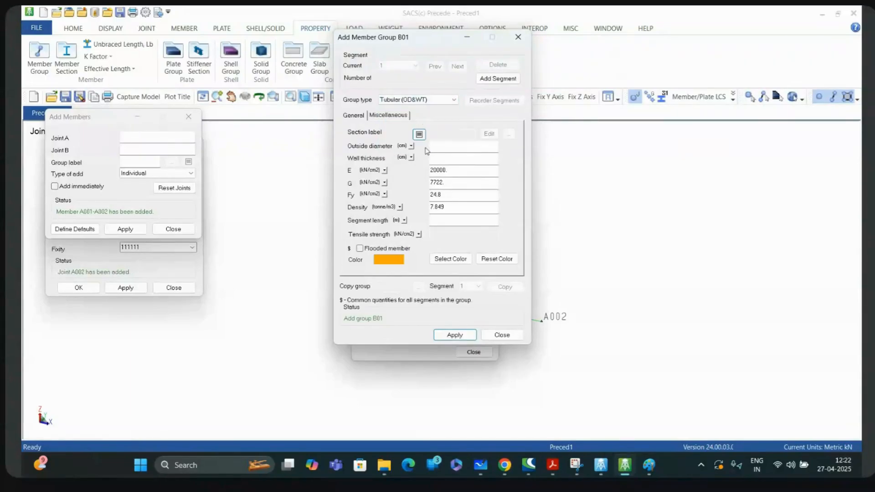
click(422, 99)
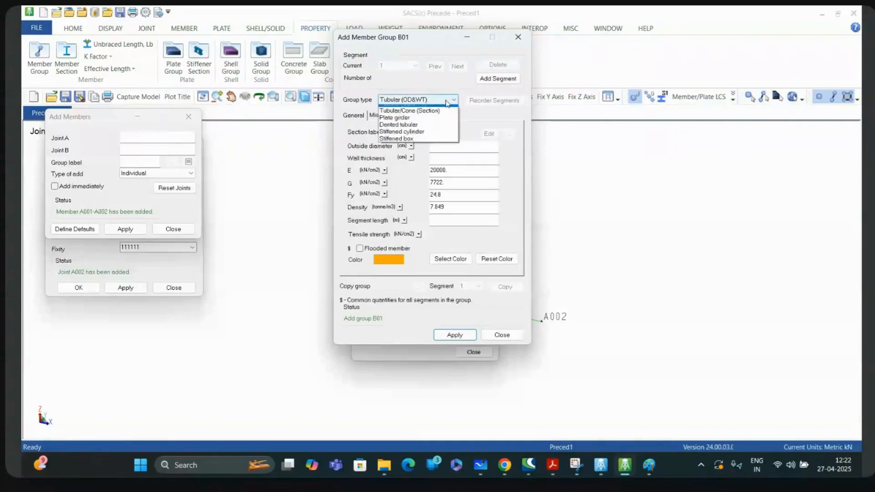
click(412, 108)
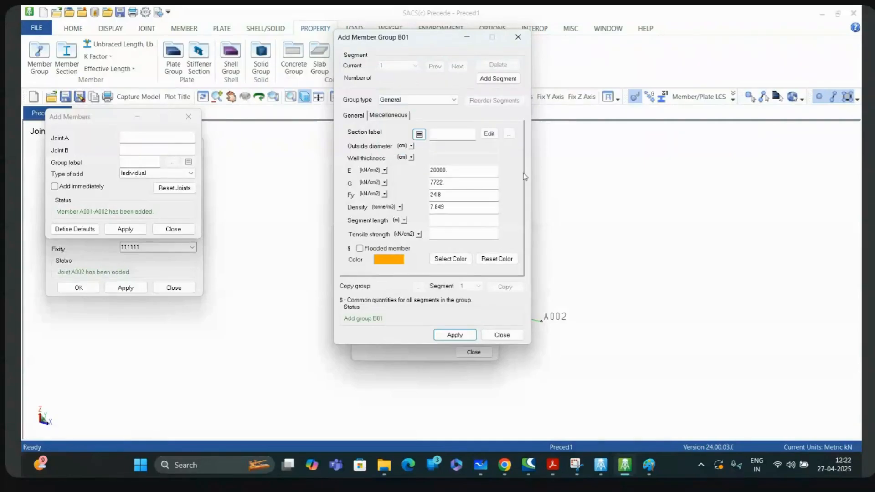
Assign section BW10X12 to member group B01 and set its yield strength Fy to 35.5 kN/cm2.
click(509, 134)
click(541, 183)
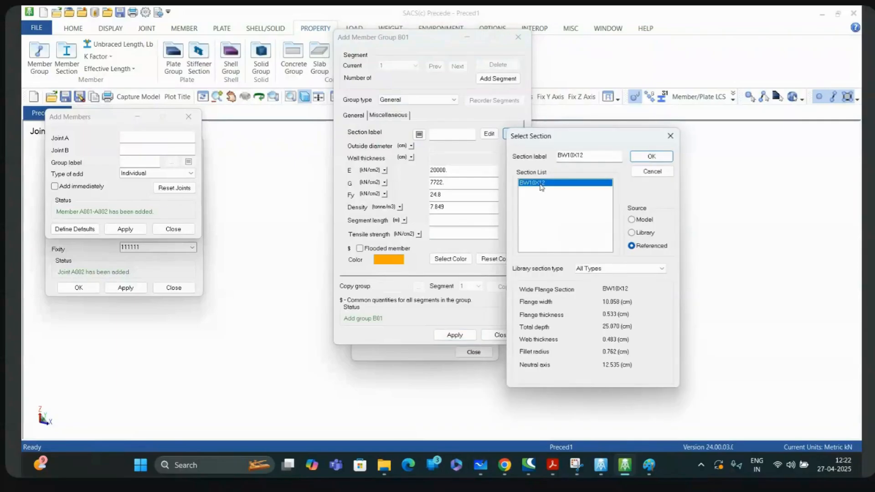
click(659, 158)
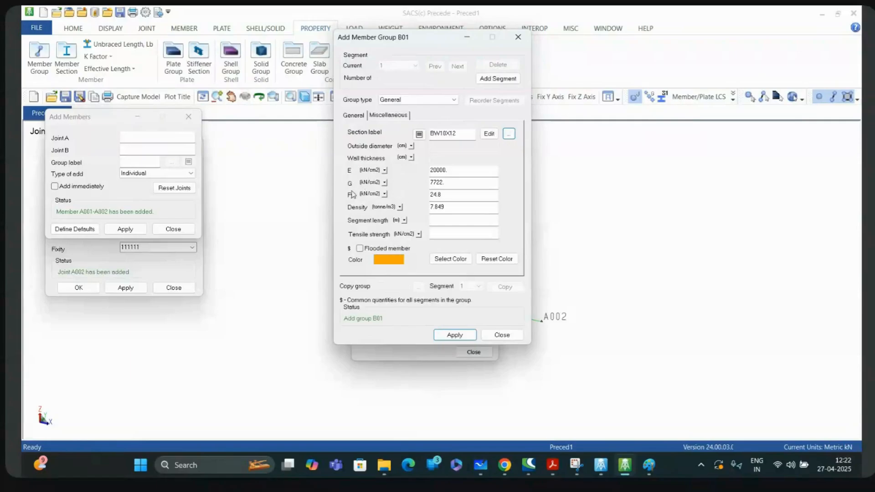
click(445, 197)
drag(445, 197, 428, 201)
text(35.5)
Set the colour of member group B01 to teal and apply the group definition.
click(438, 259)
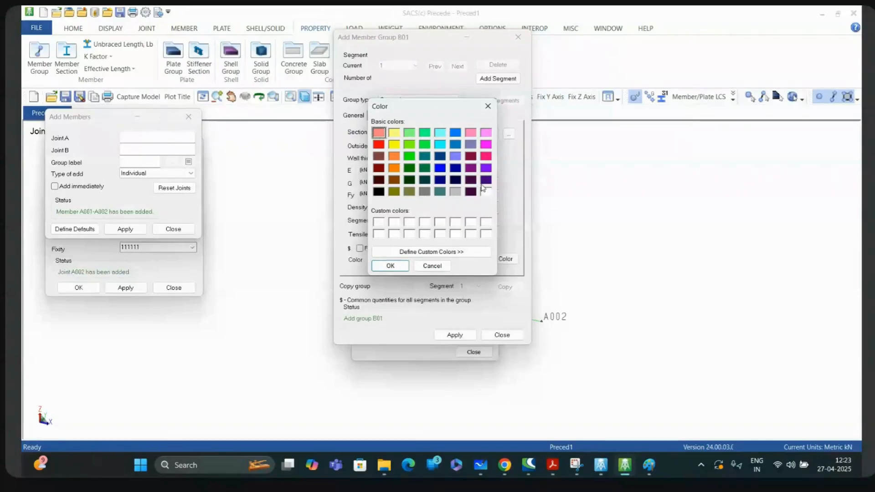
click(425, 157)
click(393, 266)
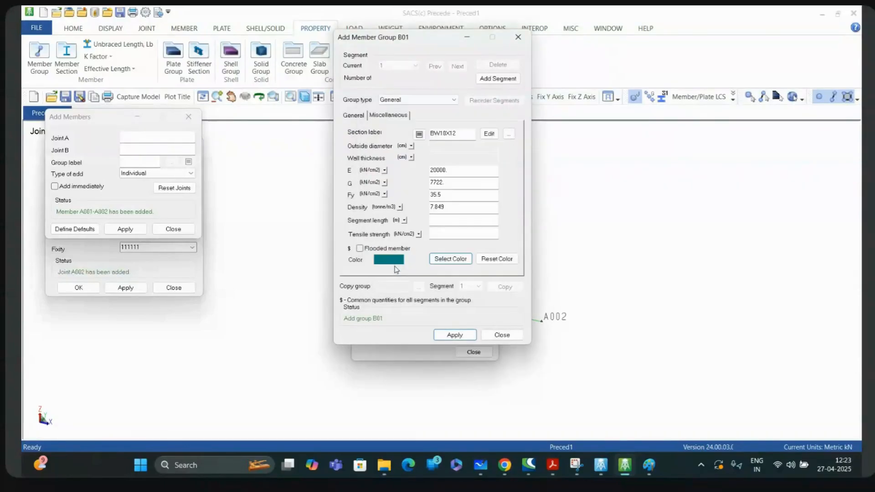
click(454, 336)
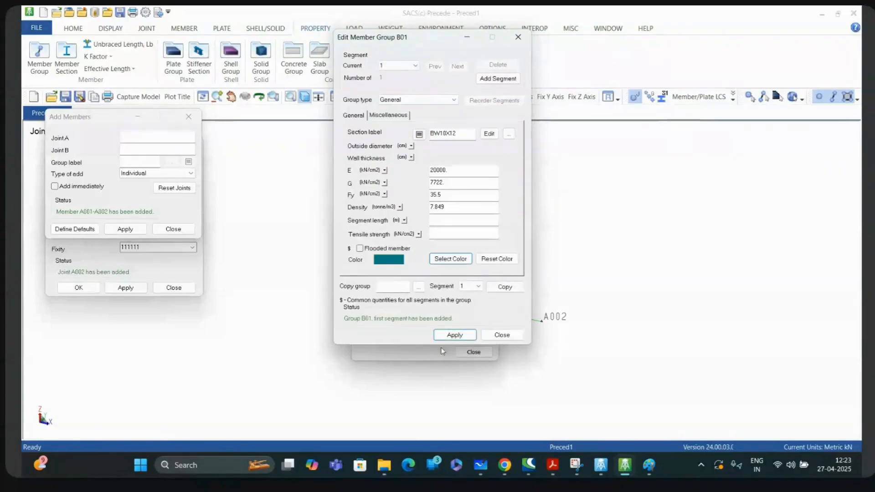
Display the miscellaneous properties of member group B01, then switch to the SACS Training board in Microsoft Whiteboard and find an empty area.
click(386, 115)
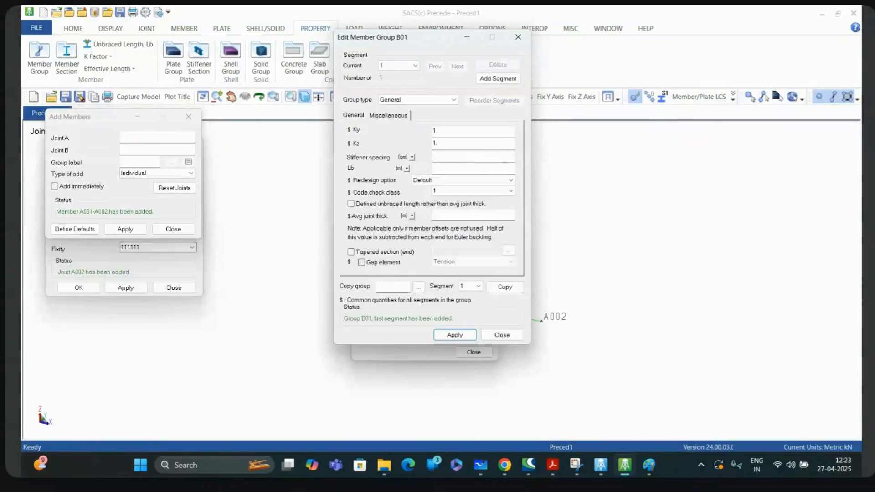
click(480, 465)
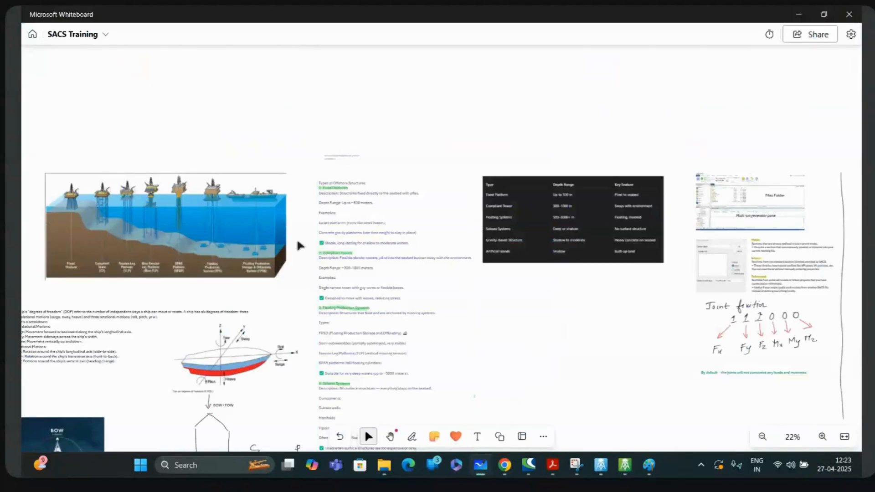
scroll(297, 238, down, 1)
scroll(297, 236, down, 5)
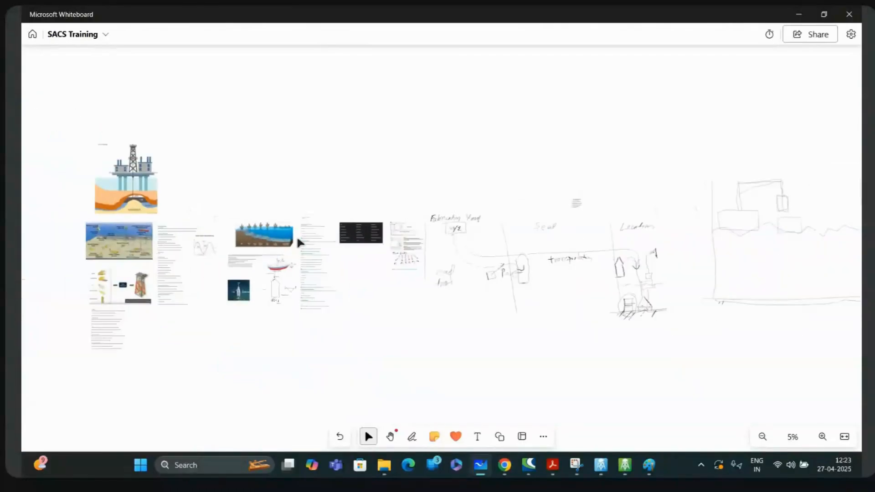
scroll(731, 410, up, 4)
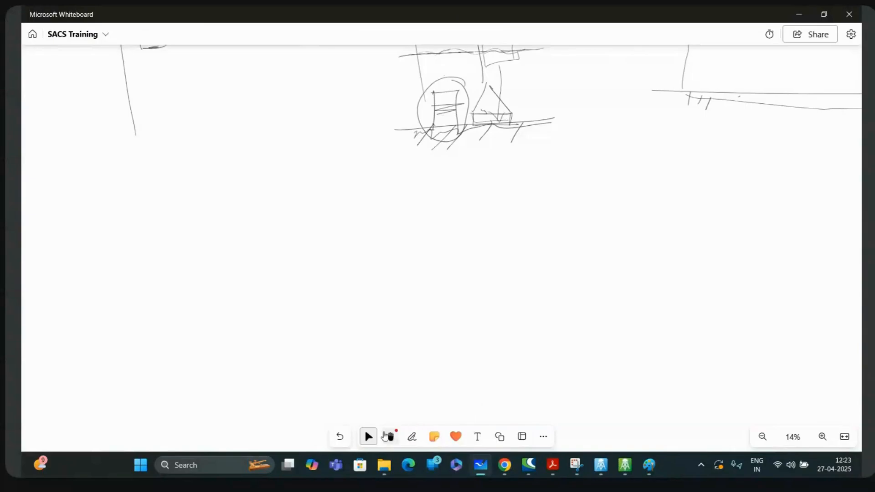
With the black pen, sketch two upright columns joined by a horizontal beam with a centreline in the empty area below the existing sketches.
click(412, 436)
click(370, 416)
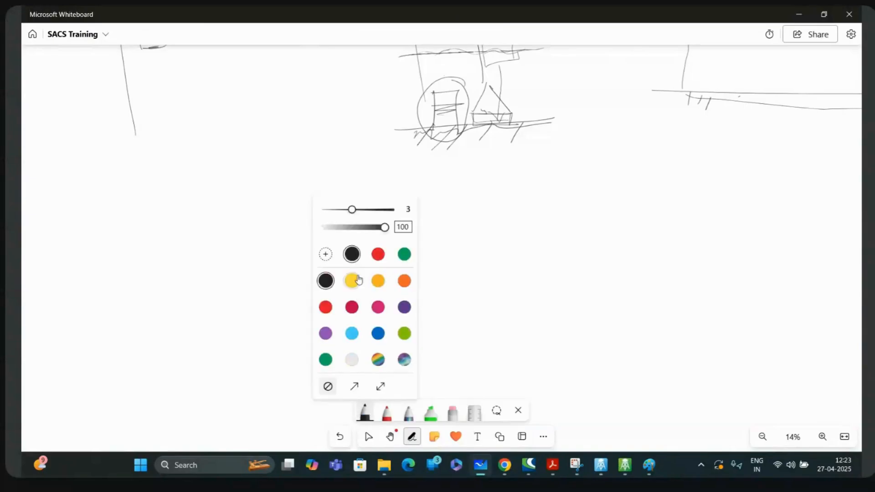
click(331, 283)
click(501, 293)
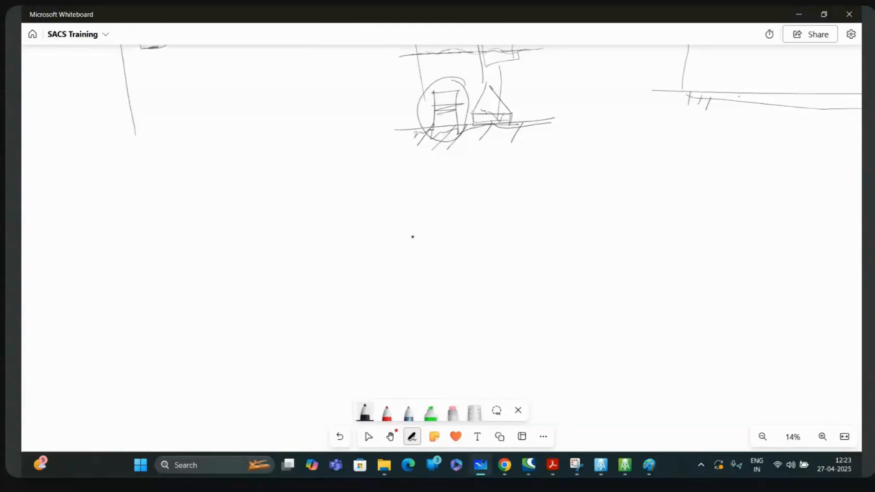
mouse_move(422, 221)
mouse_down()
mouse_move(430, 350)
mouse_move(447, 350)
mouse_move(446, 246)
mouse_move(426, 220)
mouse_move(445, 237)
mouse_up()
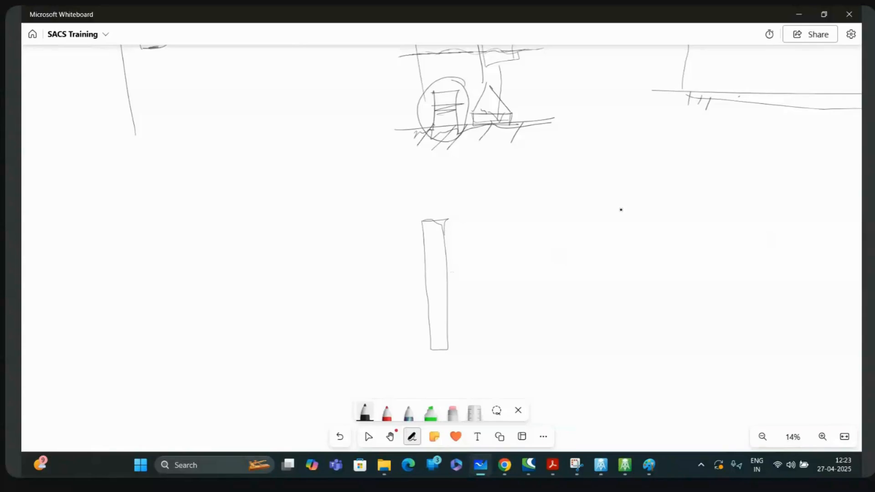
mouse_move(621, 209)
mouse_down()
mouse_move(626, 341)
mouse_move(655, 301)
mouse_move(654, 237)
mouse_move(646, 207)
mouse_move(618, 211)
mouse_up()
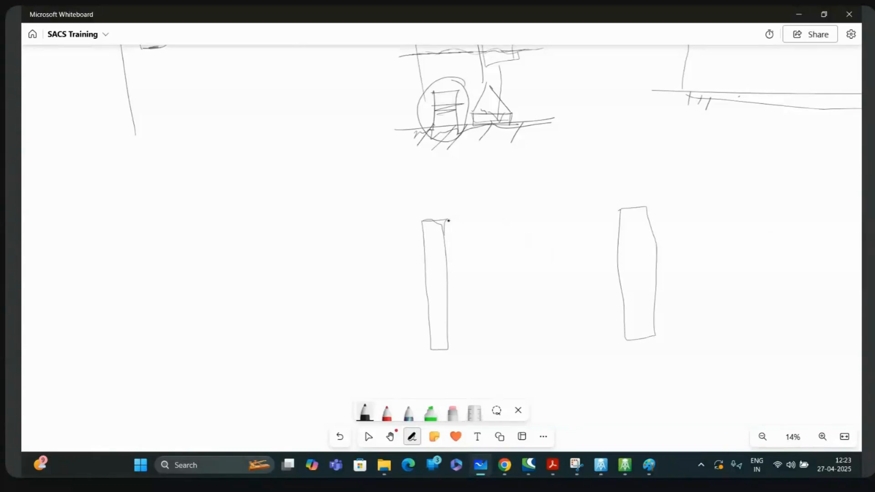
mouse_move(448, 221)
mouse_down()
mouse_move(620, 213)
mouse_move(618, 240)
mouse_move(447, 243)
mouse_move(446, 219)
mouse_move(653, 229)
mouse_up()
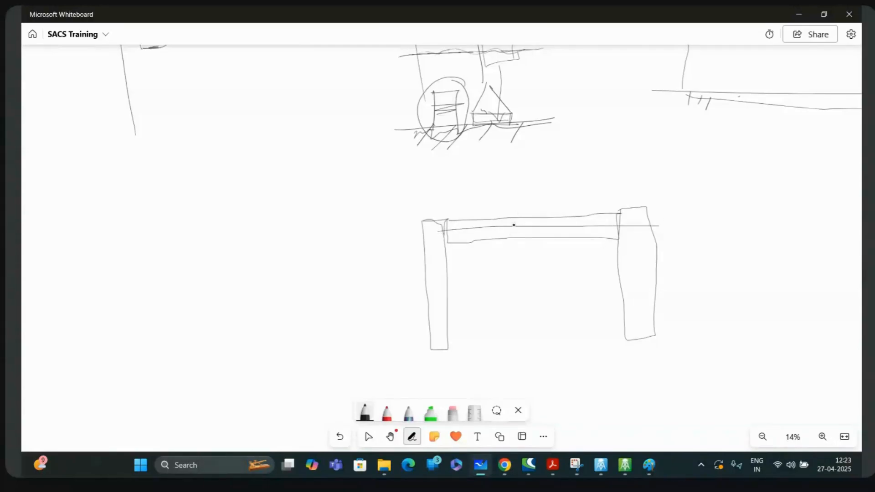
drag(447, 223, 445, 243)
drag(619, 212, 618, 237)
Draw horizontal double-headed force arrows outside both columns, in line with the sketched beam.
mouse_move(349, 232)
mouse_down()
mouse_move(417, 229)
mouse_move(394, 241)
mouse_up()
drag(710, 213, 653, 225)
mouse_move(680, 211)
mouse_down()
mouse_move(653, 223)
mouse_move(667, 226)
mouse_up()
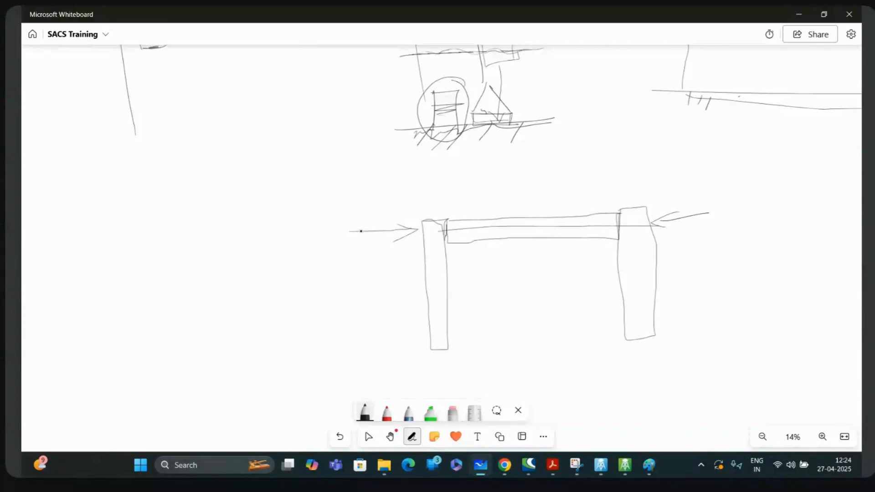
mouse_move(365, 225)
mouse_down()
mouse_move(348, 232)
mouse_move(387, 247)
mouse_up()
drag(679, 205, 676, 236)
Fill the sketched beam with a zigzag line and draw a straight line and a sagging curve between the column tops.
mouse_move(452, 229)
mouse_down()
mouse_move(479, 241)
mouse_move(522, 221)
mouse_move(556, 229)
mouse_move(601, 209)
mouse_move(616, 226)
mouse_up()
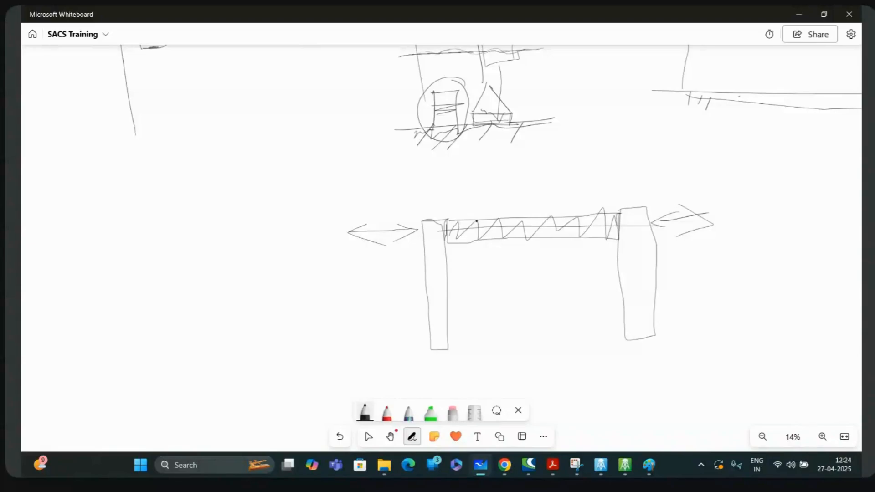
drag(446, 219, 628, 208)
mouse_move(436, 220)
mouse_down()
mouse_move(498, 244)
mouse_move(523, 279)
mouse_move(560, 226)
mouse_move(612, 209)
mouse_up()
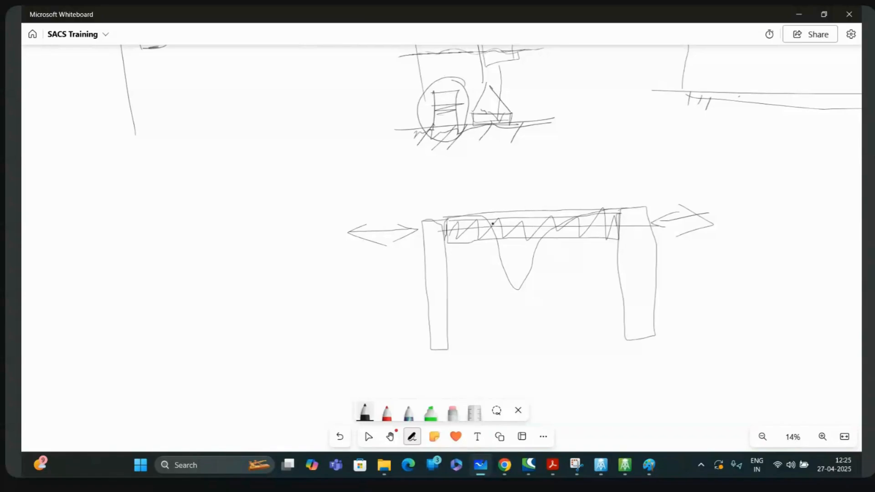
Erase most of the beam between the columns and draw a red connecting line with red arrows pointing outward at both ends.
click(386, 412)
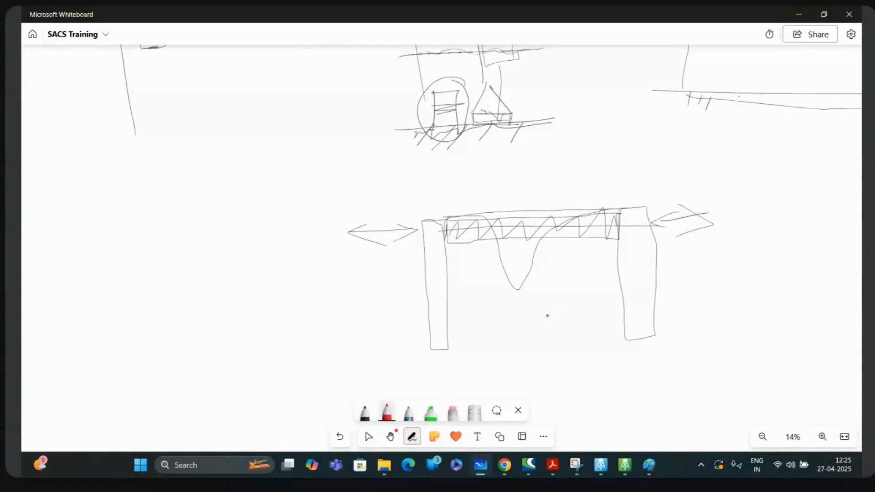
click(453, 413)
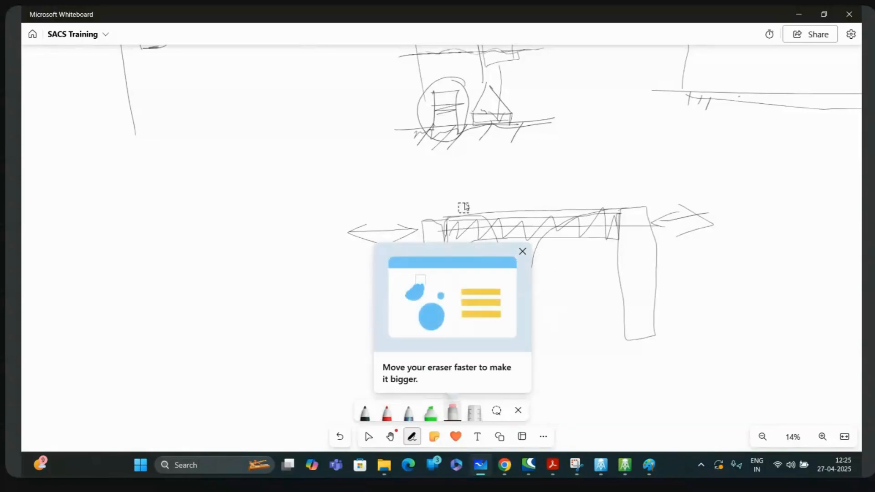
mouse_move(460, 193)
mouse_down()
mouse_move(452, 214)
mouse_move(506, 226)
mouse_move(613, 217)
mouse_move(499, 226)
mouse_move(541, 217)
mouse_move(539, 231)
mouse_move(458, 234)
mouse_move(553, 234)
mouse_move(596, 219)
mouse_move(487, 217)
mouse_up()
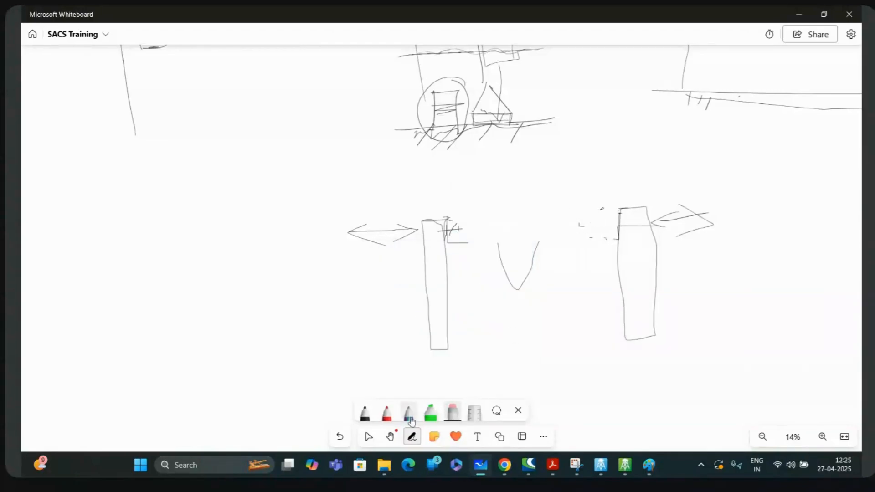
click(387, 413)
drag(458, 229, 618, 221)
mouse_move(376, 241)
mouse_down()
mouse_move(313, 241)
mouse_move(346, 254)
mouse_up()
mouse_move(677, 223)
mouse_down()
mouse_move(743, 221)
mouse_move(727, 235)
mouse_up()
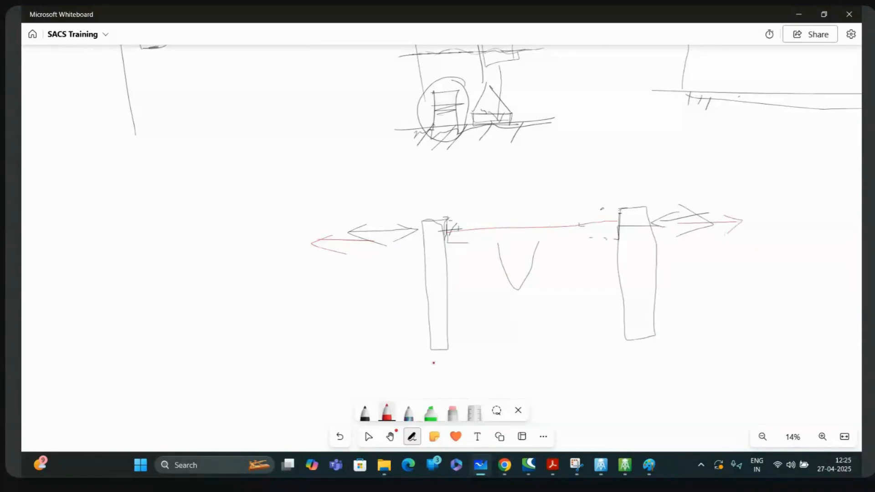
Add red arrows pointing inward at both columns and draw a red sagging curve between them.
drag(389, 267, 419, 267)
drag(419, 267, 413, 271)
mouse_move(664, 245)
mouse_down()
mouse_move(680, 245)
mouse_move(656, 249)
mouse_up()
drag(468, 245, 597, 227)
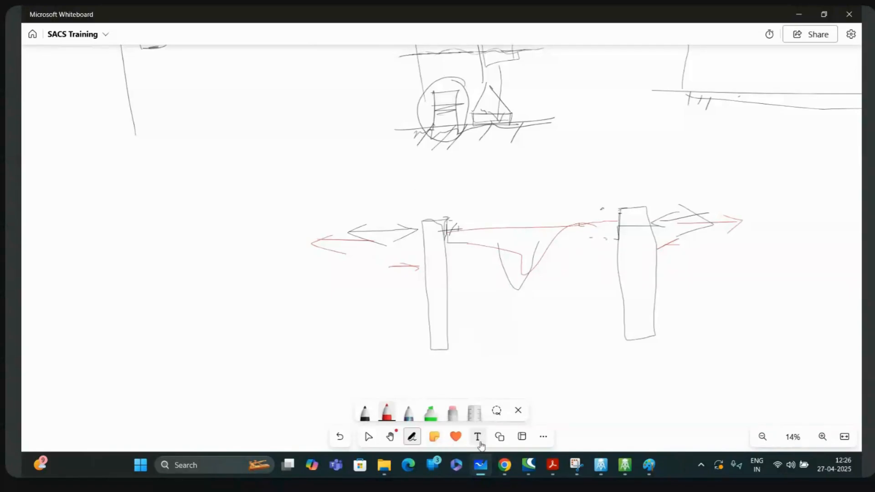
Draw a wide blue rectangle beside the column sketch and a tall narrow rectangle against its side, filled green.
click(500, 436)
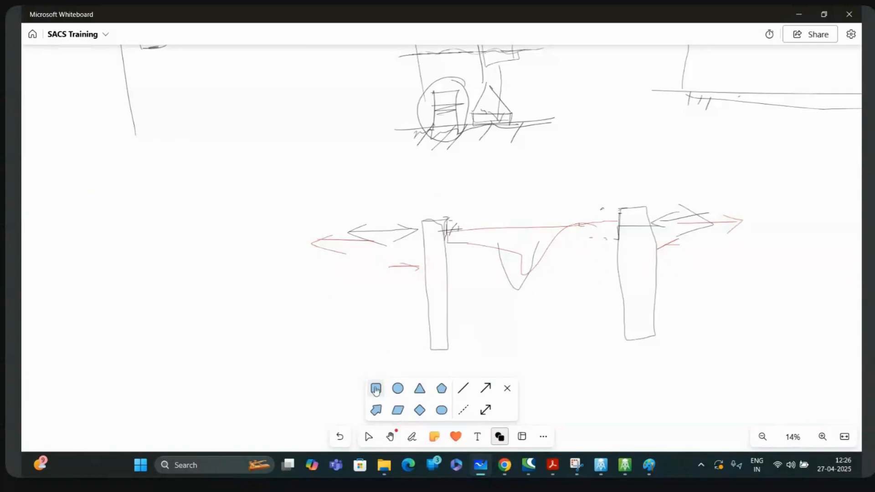
mouse_move(105, 195)
mouse_down()
mouse_move(238, 311)
mouse_move(261, 307)
mouse_up()
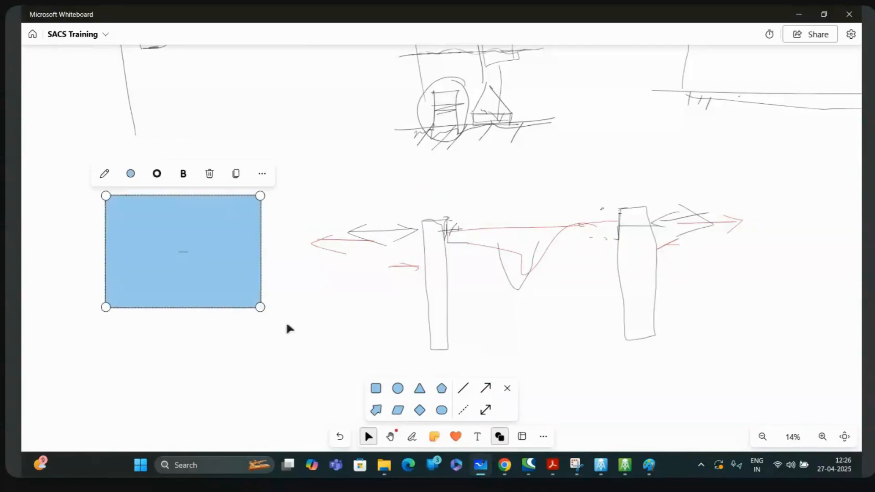
click(290, 320)
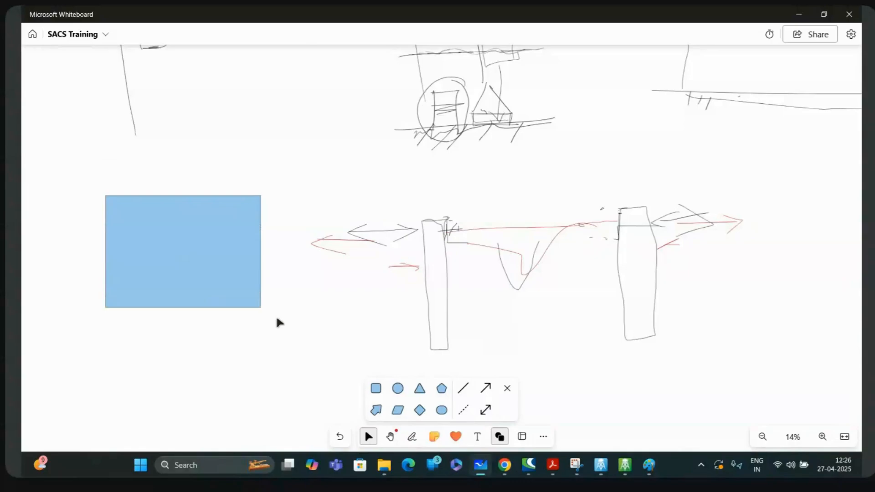
click(379, 388)
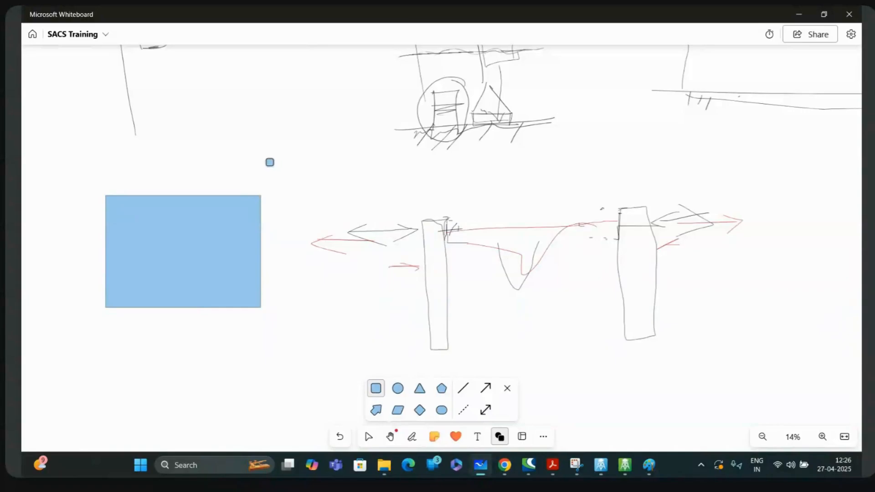
drag(262, 158, 303, 380)
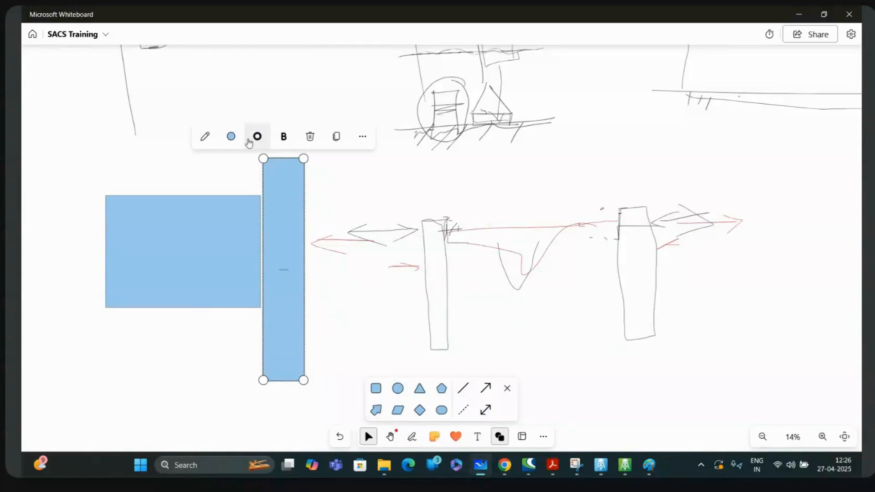
click(231, 136)
click(230, 82)
click(352, 203)
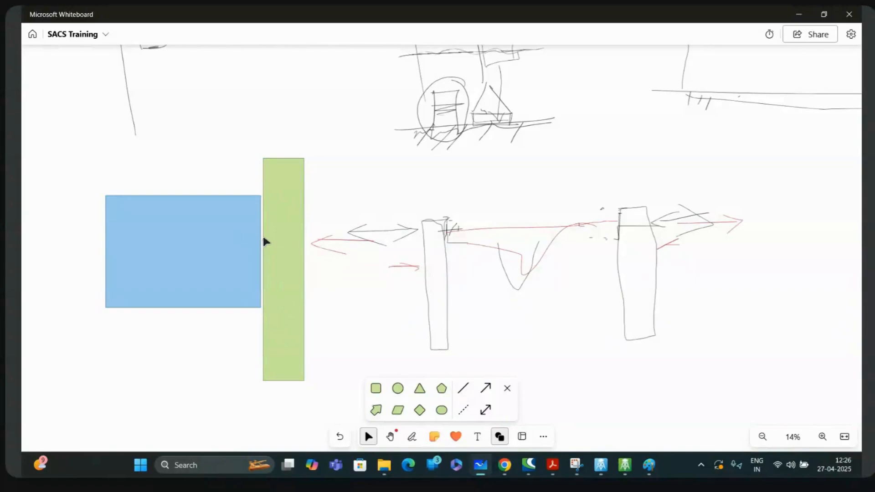
Draw a horizontal force arrow pointing at the outer edge of the blue rectangle, finishing its head with the black pen.
click(486, 388)
drag(35, 236, 93, 236)
click(79, 258)
click(412, 436)
click(368, 413)
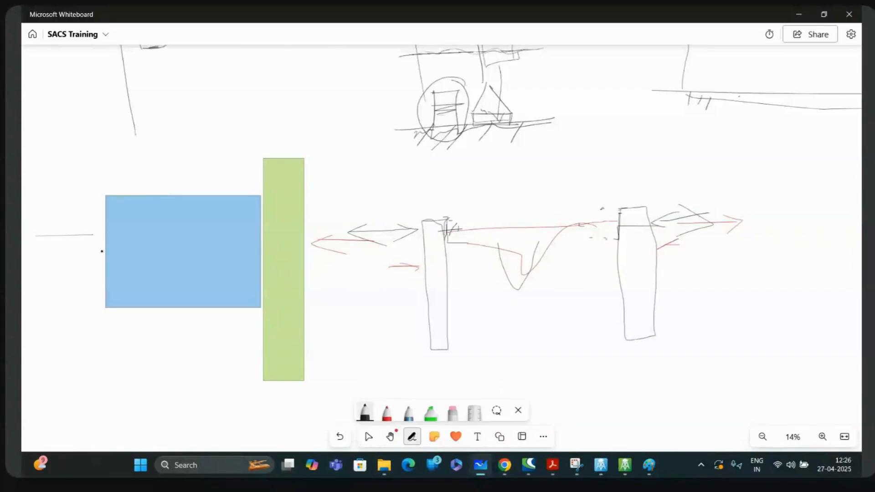
mouse_move(83, 229)
mouse_down()
mouse_move(93, 233)
mouse_move(84, 245)
mouse_up()
Mark the contact edge between the two rectangles, draw an arrow into the green one and another stroke at the blue one's outer edge.
drag(263, 197, 262, 305)
mouse_move(265, 242)
mouse_down()
mouse_move(281, 242)
mouse_move(276, 253)
mouse_up()
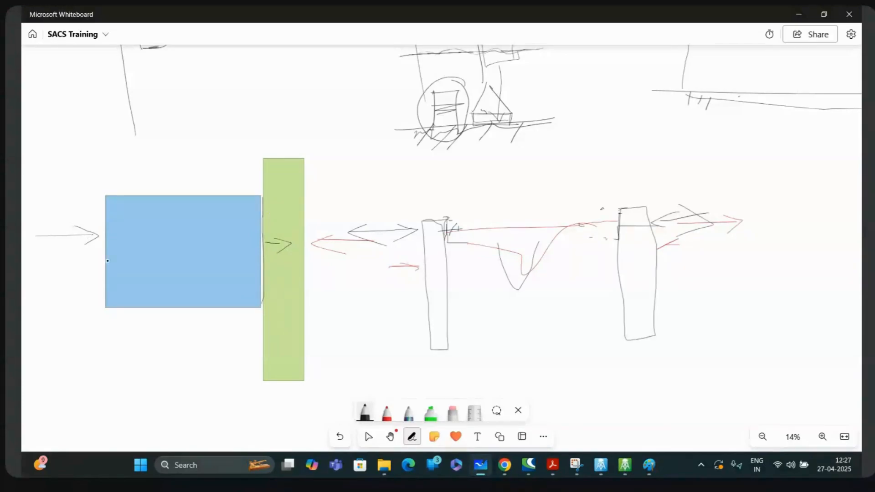
mouse_move(105, 257)
mouse_down()
mouse_move(79, 260)
mouse_move(94, 267)
mouse_up()
Return to Precede and examine the Gap element types offered for member group B01, then clear the Gap element option.
click(798, 14)
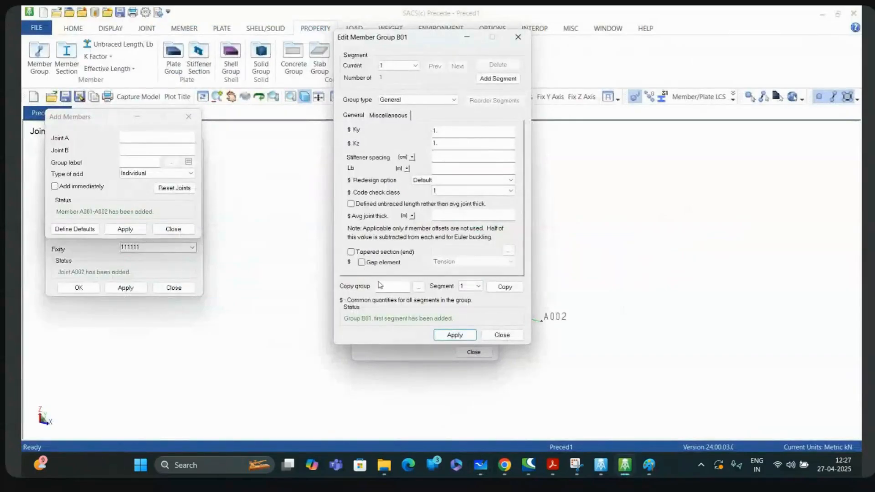
click(362, 263)
click(361, 264)
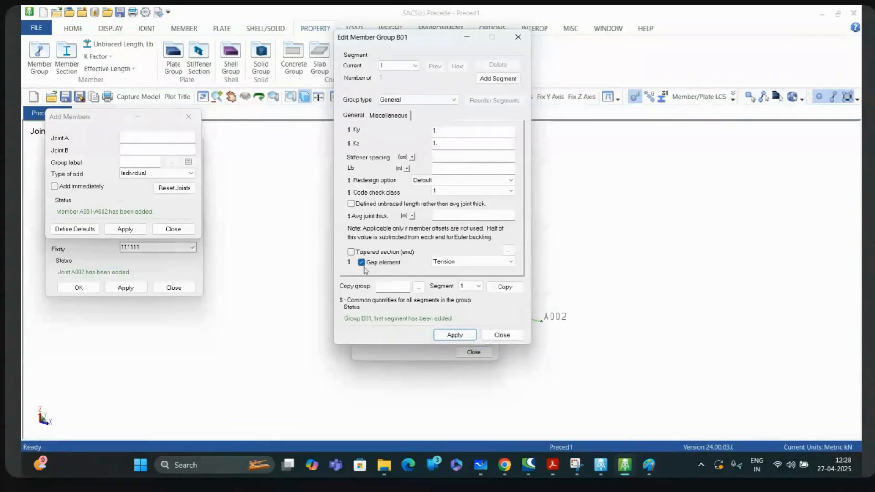
click(450, 264)
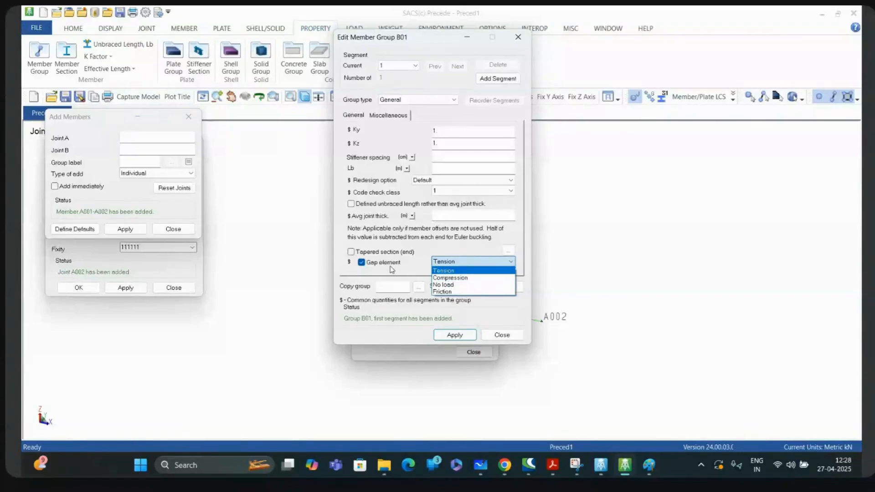
click(373, 271)
click(372, 271)
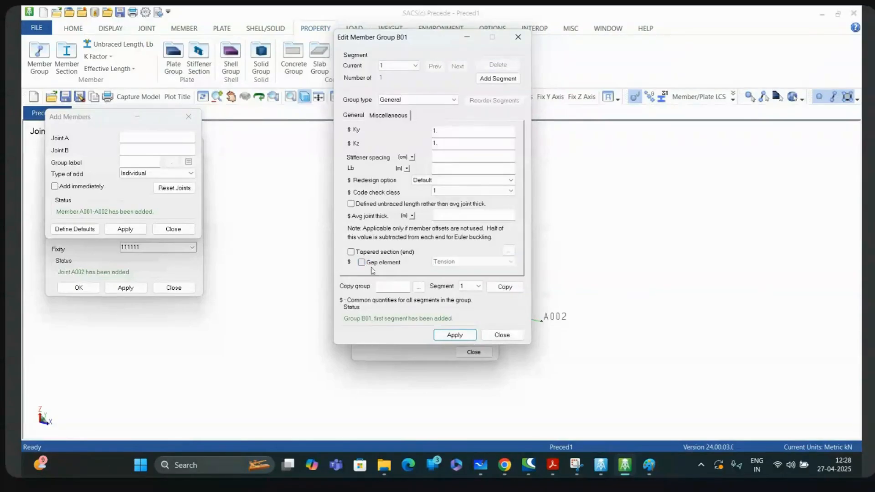
Apply and close the definition of member group B01, then check the defined groups in the Member Group Manager and close it.
click(360, 118)
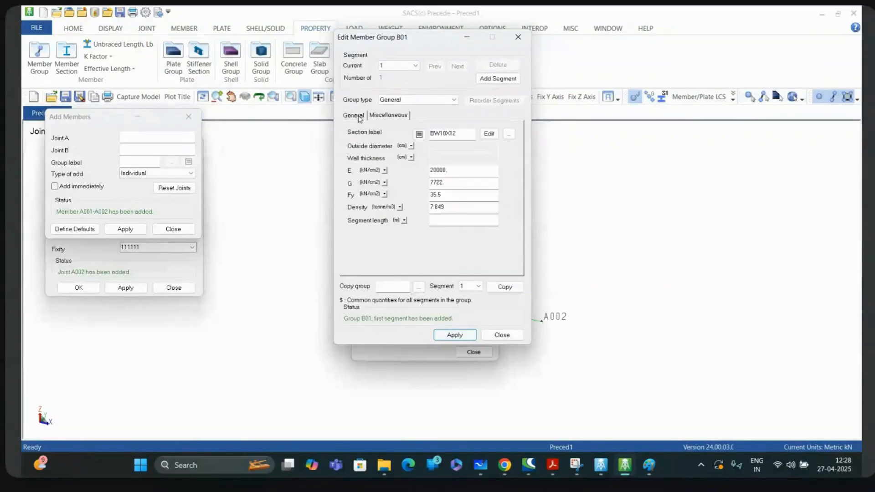
click(456, 336)
click(501, 335)
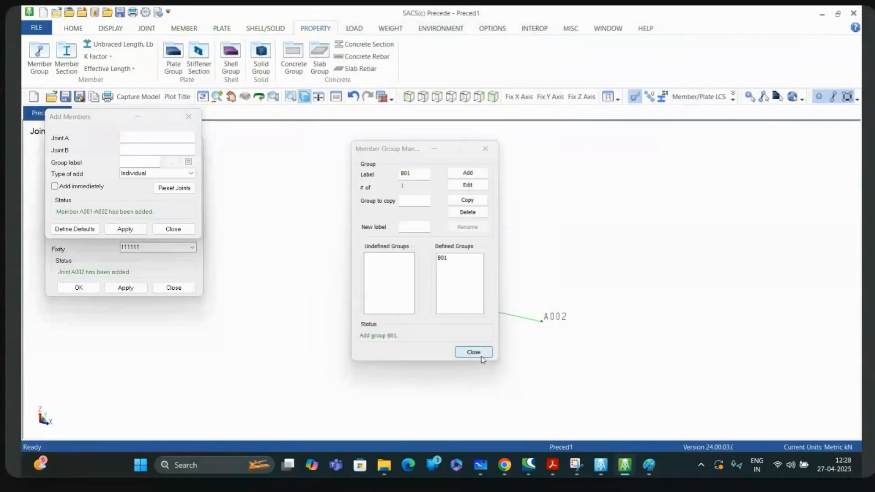
click(474, 352)
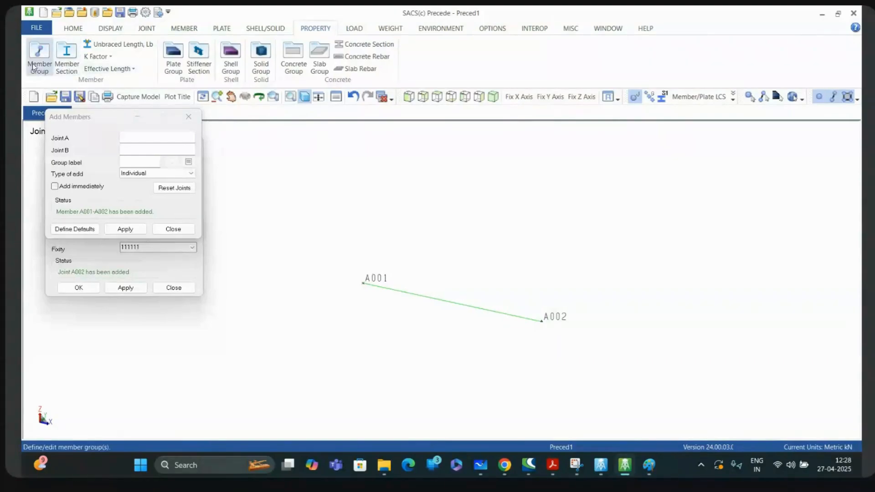
click(46, 64)
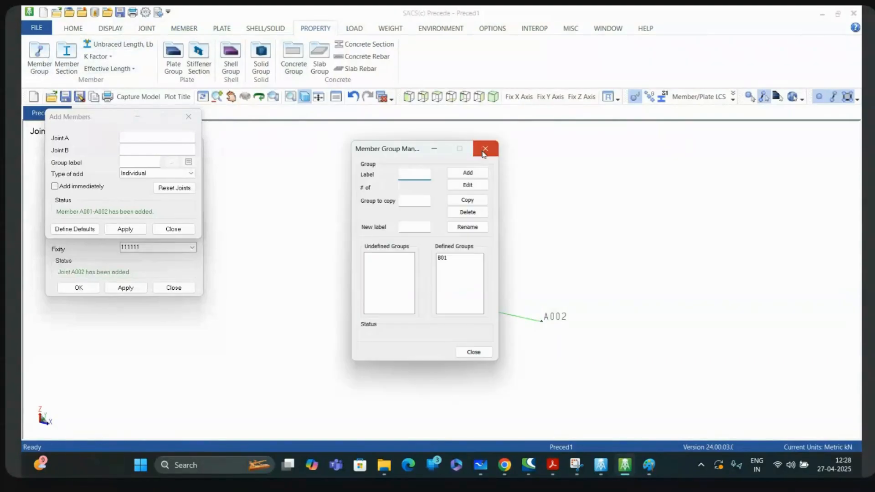
click(485, 149)
Assign member group B01 to member A001-A002 in its member properties and apply the change.
click(183, 28)
click(42, 57)
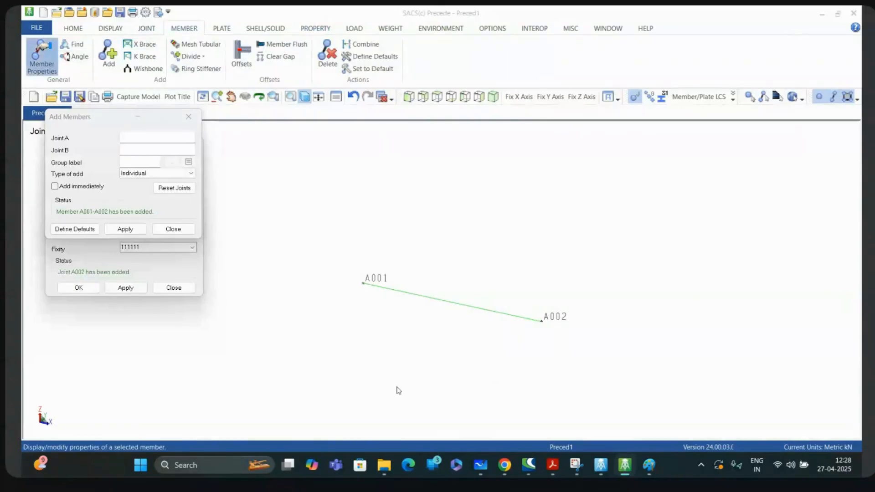
click(451, 302)
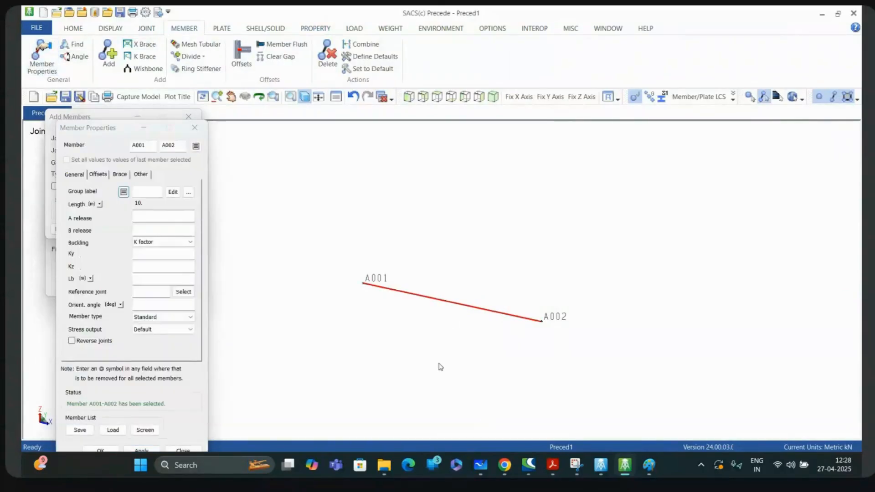
click(188, 192)
click(206, 239)
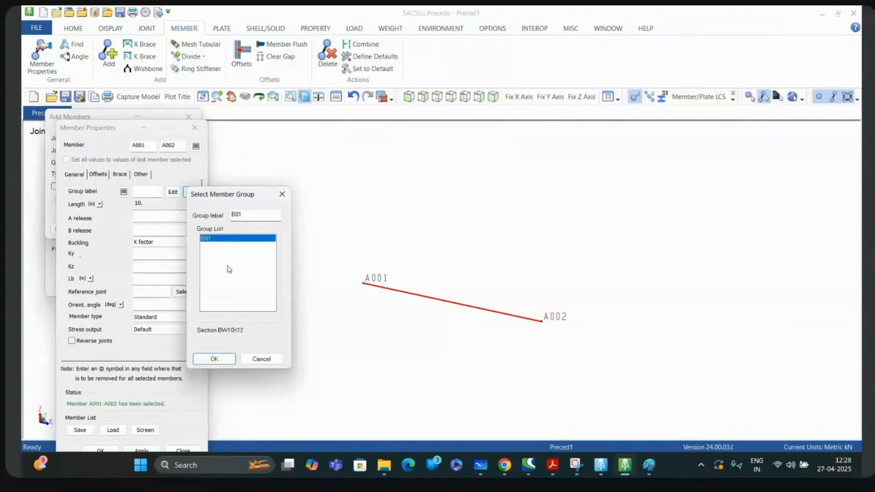
click(214, 360)
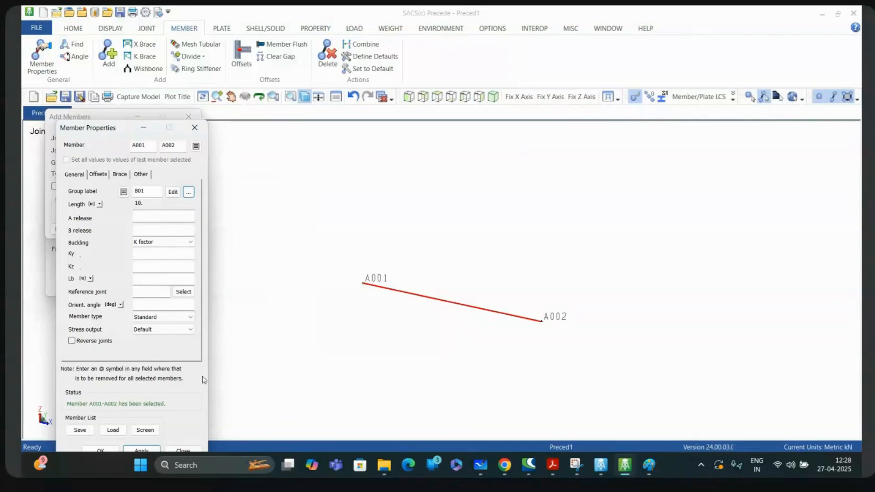
click(142, 451)
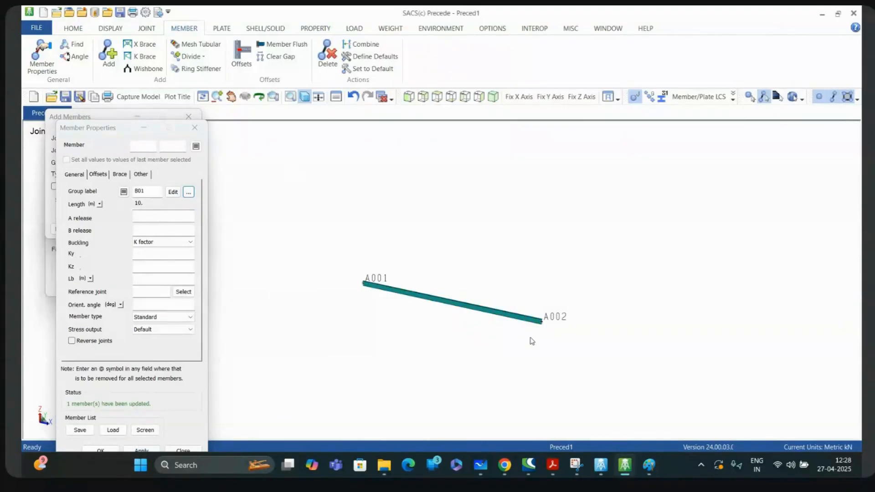
Inspect the rendered section of member A001-A002 around joint A001, moving the Member Properties dialog clear of the screen edge.
scroll(545, 285, up, 2)
scroll(463, 303, up, 3)
scroll(667, 322, down, 5)
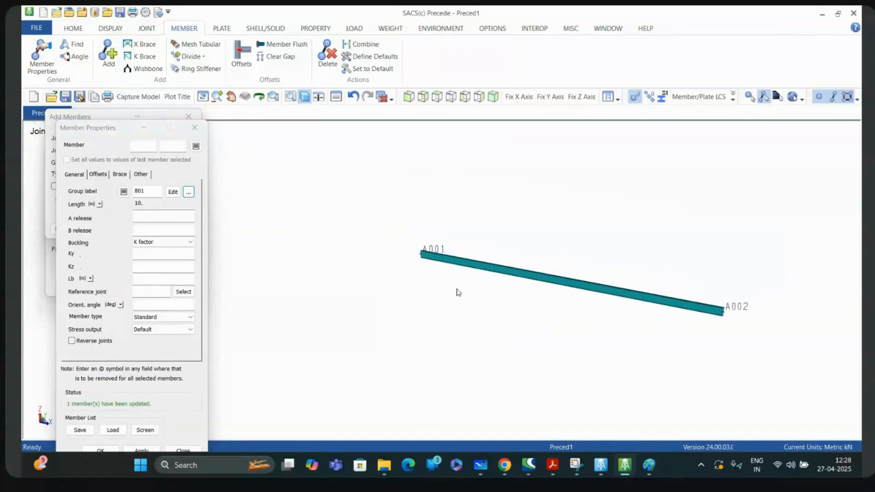
scroll(460, 274, up, 2)
scroll(411, 243, up, 1)
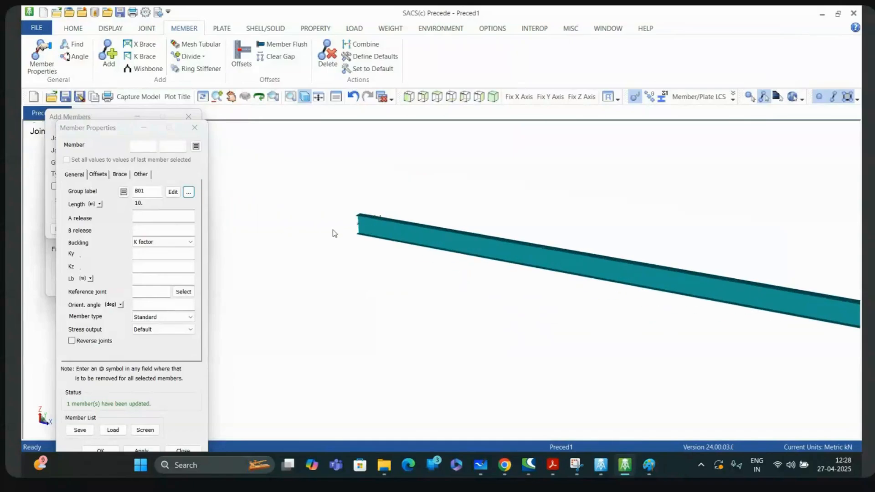
click(105, 129)
drag(105, 129, 103, 59)
scroll(300, 271, down, 2)
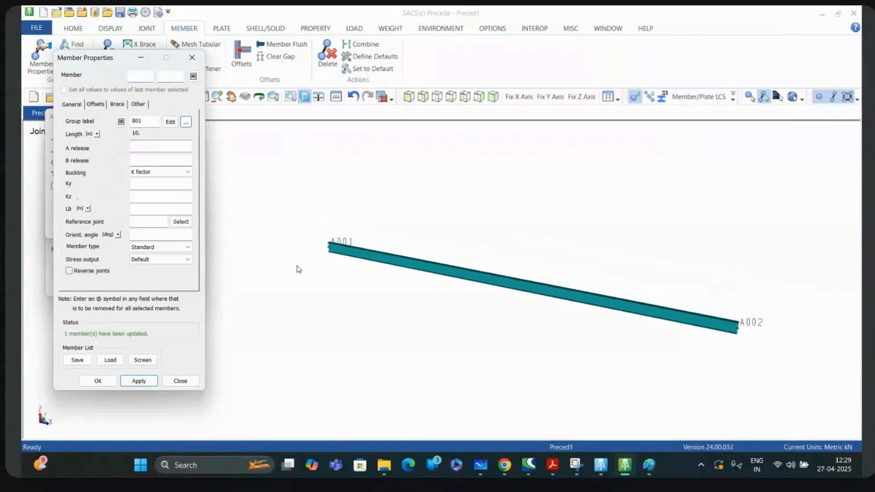
Toggle the solid rendering of the member off and back on to compare its line and 3D displays.
click(305, 96)
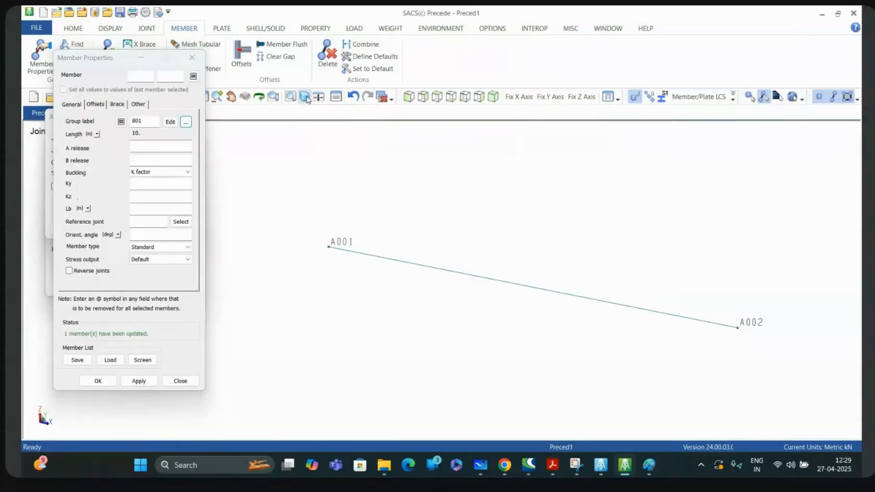
click(305, 97)
click(304, 97)
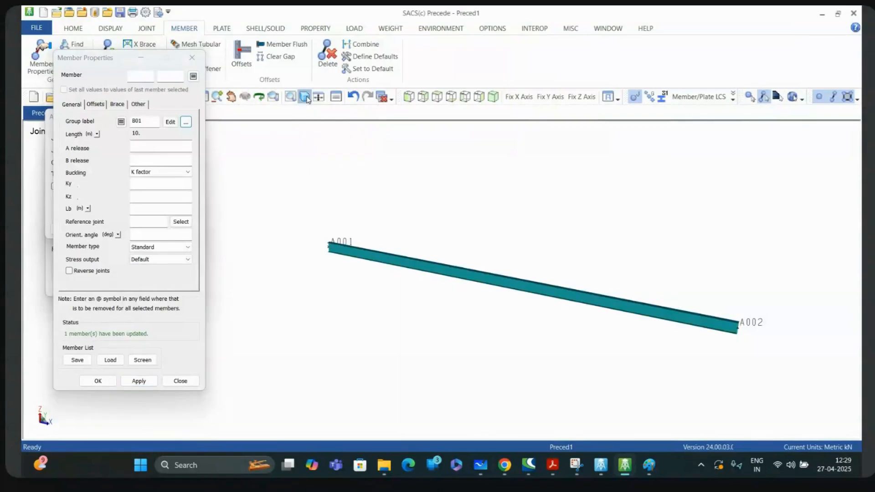
click(306, 97)
Examine the I-section profile closely at the A002 end of the member.
click(272, 101)
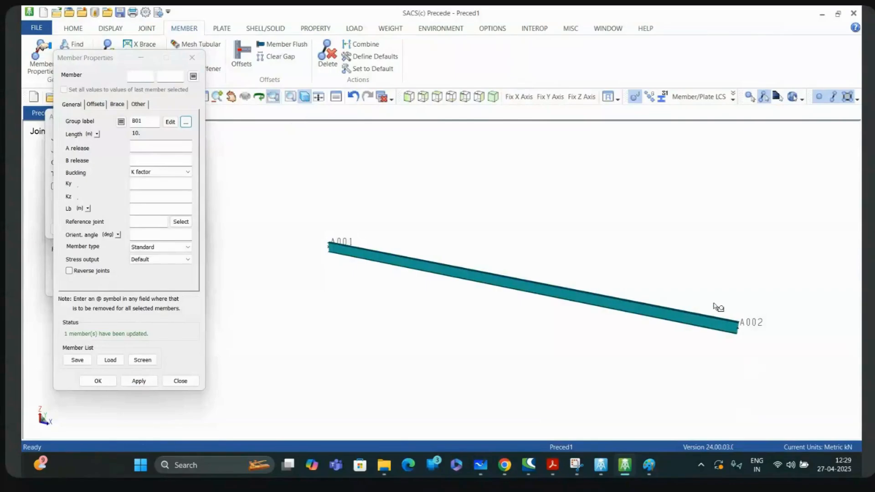
click(782, 373)
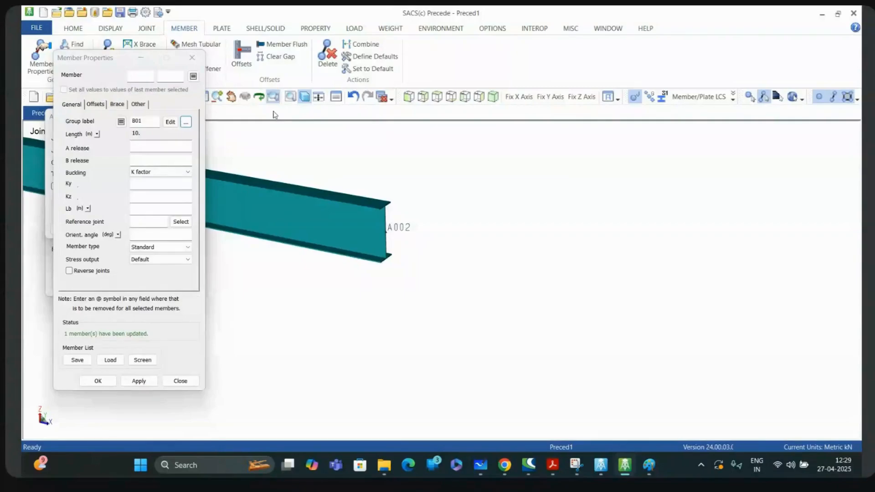
scroll(345, 209, up, 3)
scroll(472, 270, down, 1)
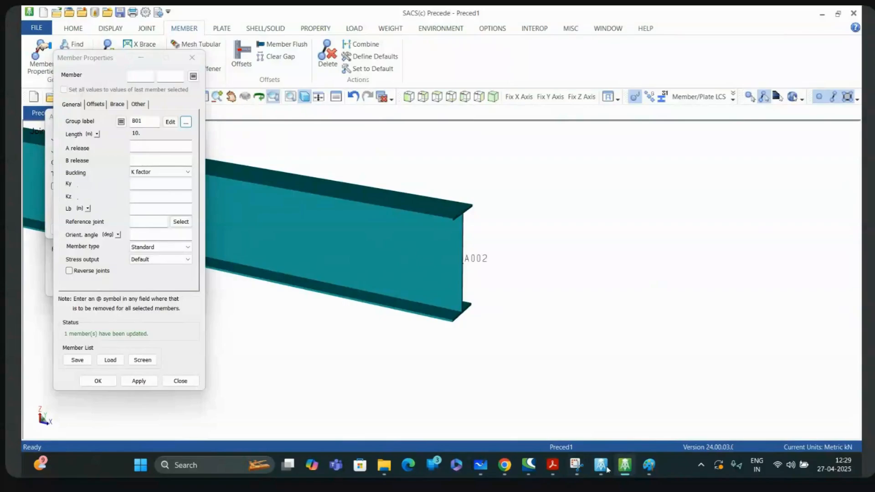
click(580, 473)
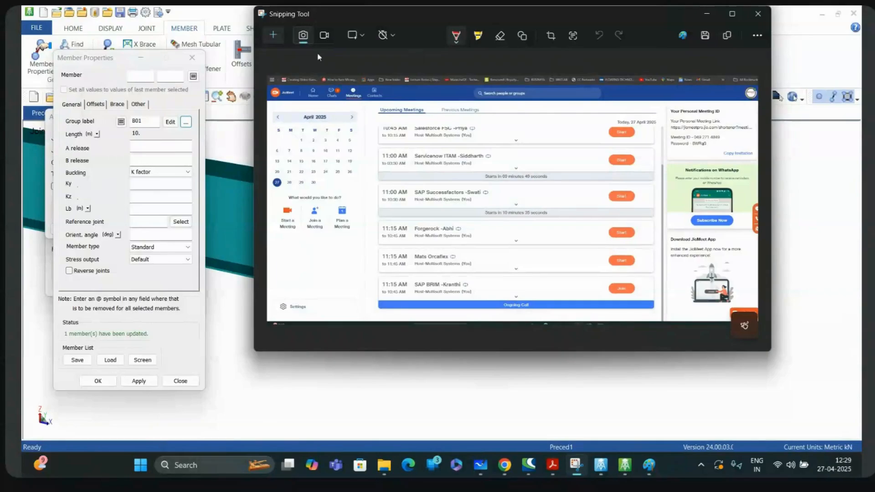
click(456, 36)
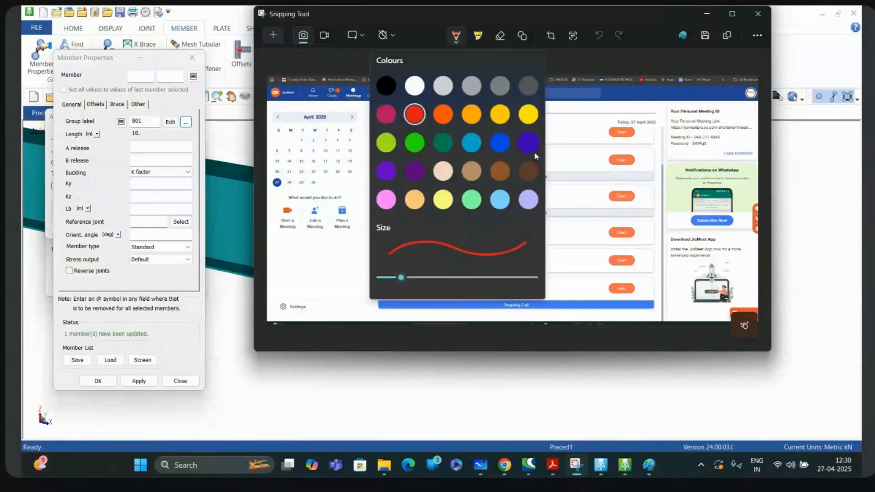
click(452, 121)
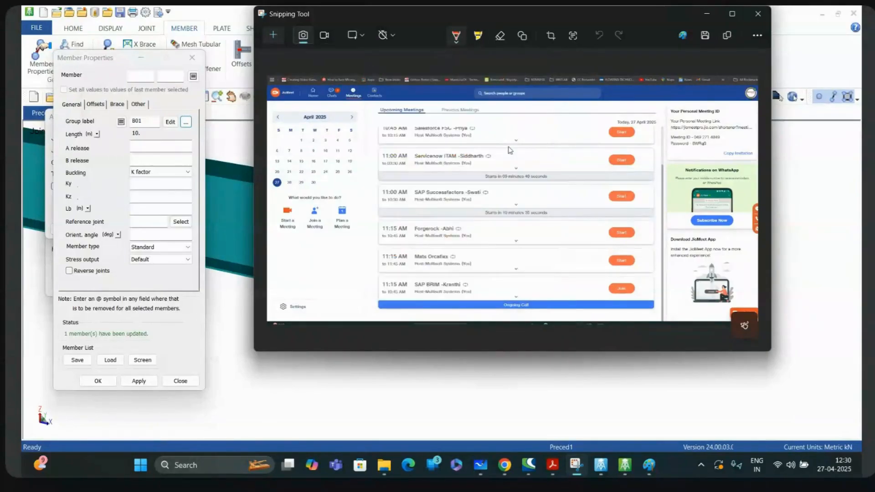
click(758, 13)
Switch to Paint, sketch an L-shaped angle section with a small axis mark below the MZ column, and return to Precede.
click(649, 465)
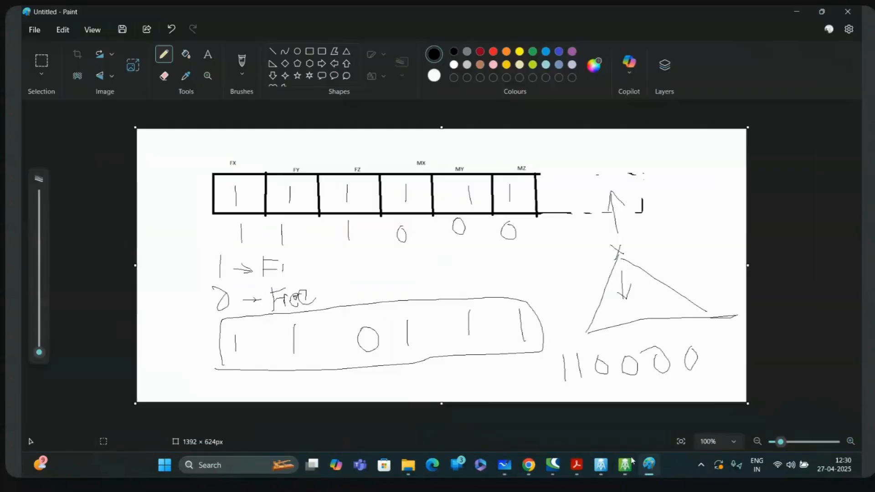
mouse_move(508, 248)
mouse_down()
mouse_move(510, 284)
mouse_move(548, 268)
mouse_move(521, 275)
mouse_move(509, 245)
mouse_move(514, 272)
mouse_move(521, 267)
mouse_up()
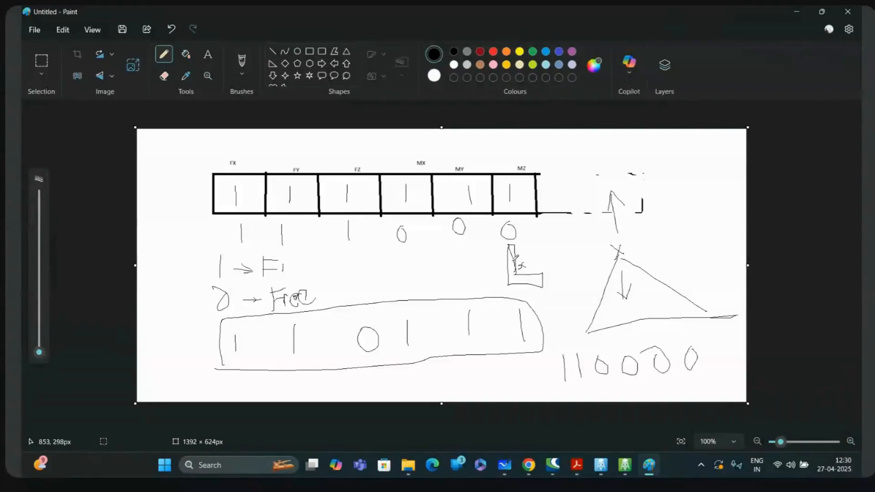
click(799, 13)
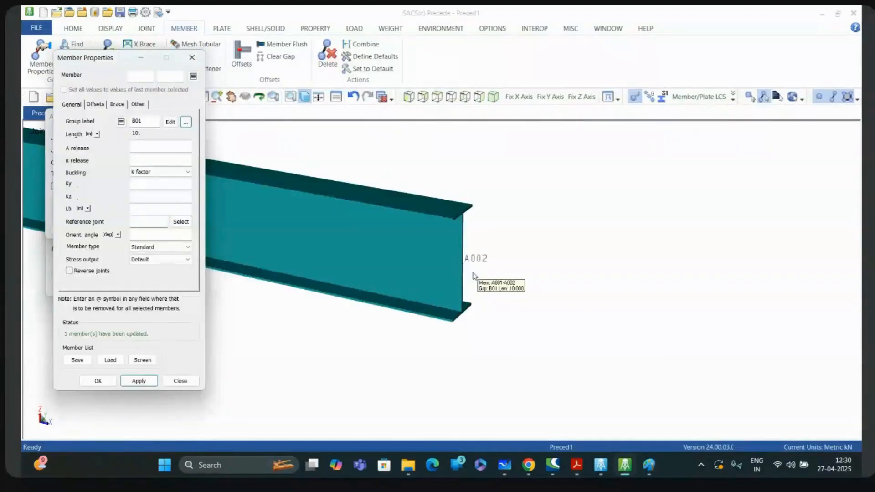
Set the orientation angle of member A001-A002 to 90 degrees and apply it.
scroll(487, 277, up, 1)
scroll(488, 276, up, 1)
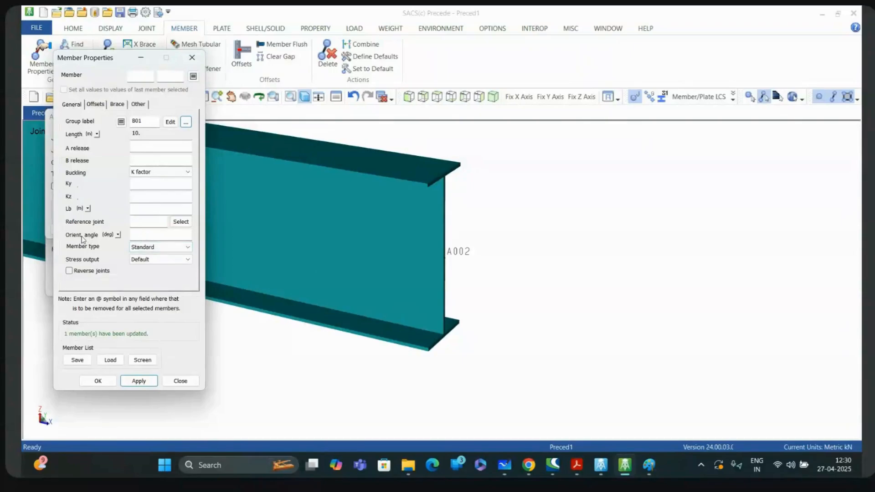
click(140, 234)
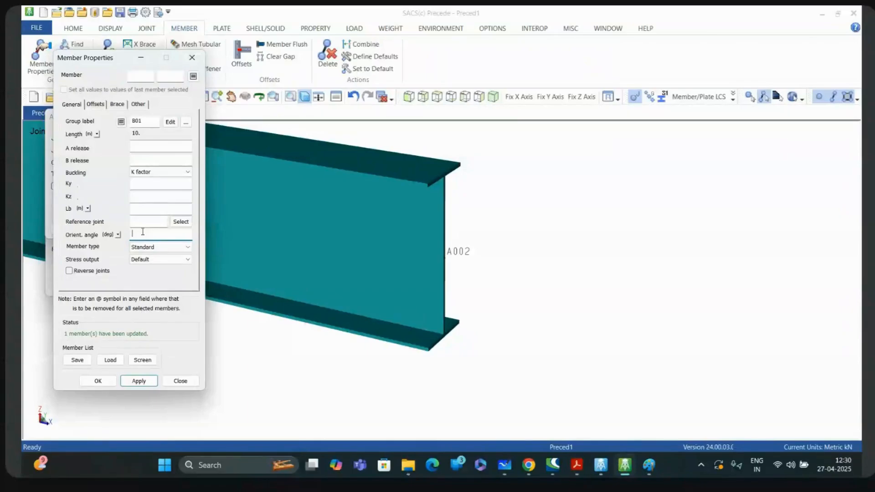
text(90)
click(137, 382)
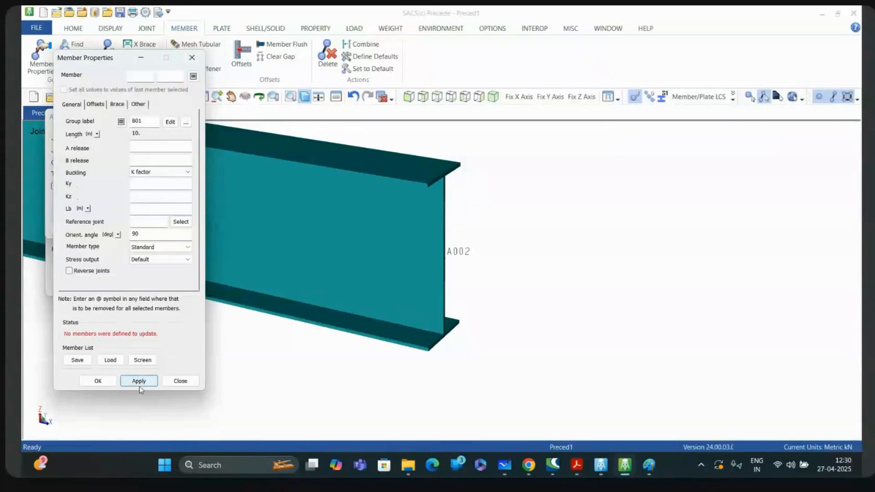
click(320, 217)
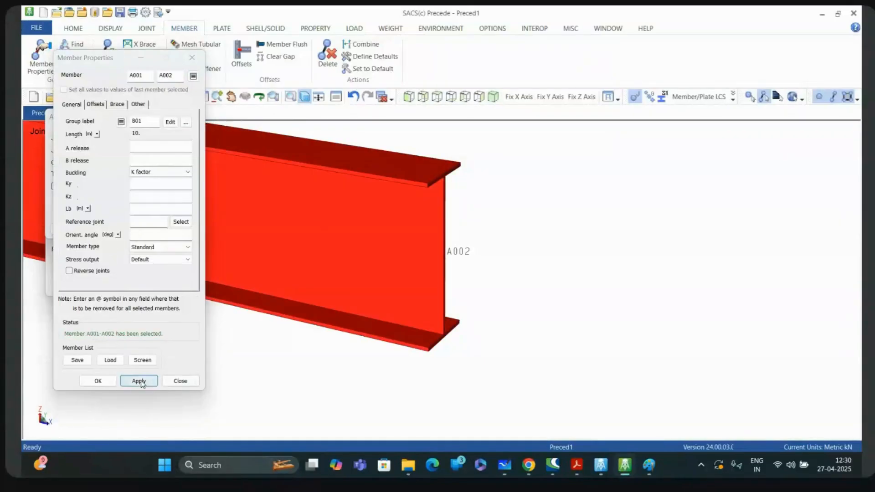
click(149, 236)
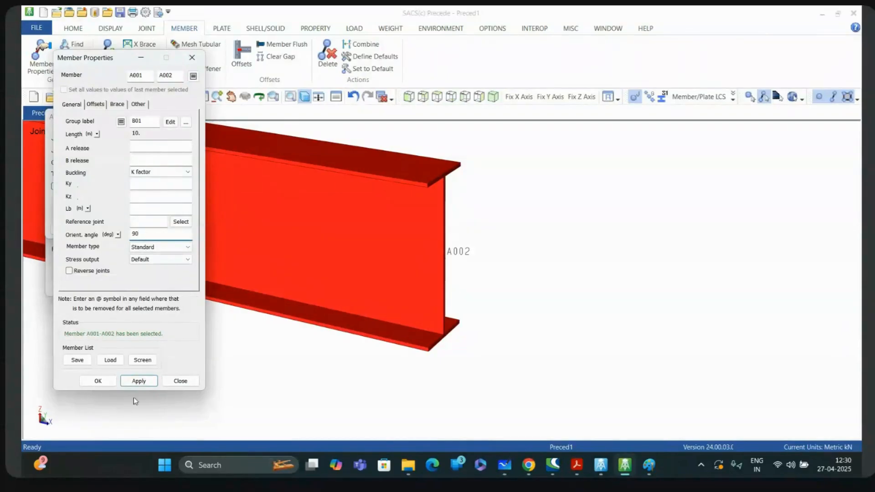
click(140, 383)
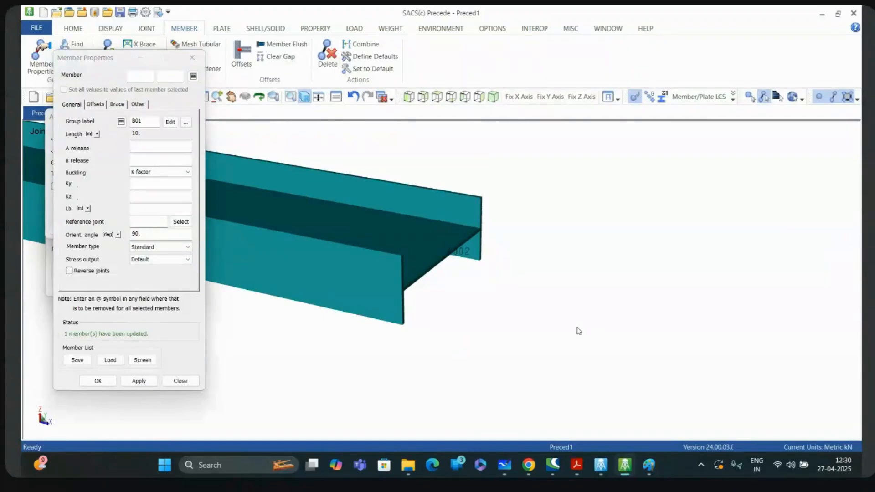
Change the orientation angle of member A001-A002 to 10 degrees, reselecting the member before applying it.
double_click(129, 238)
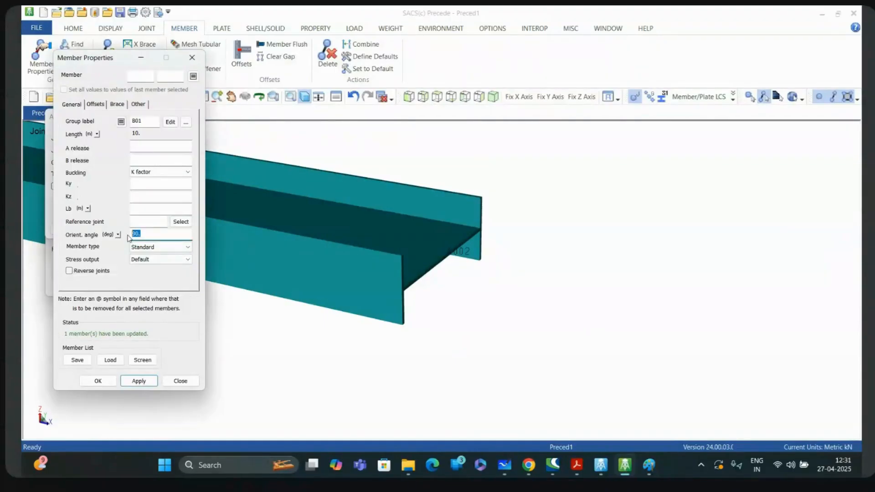
text(10)
click(138, 381)
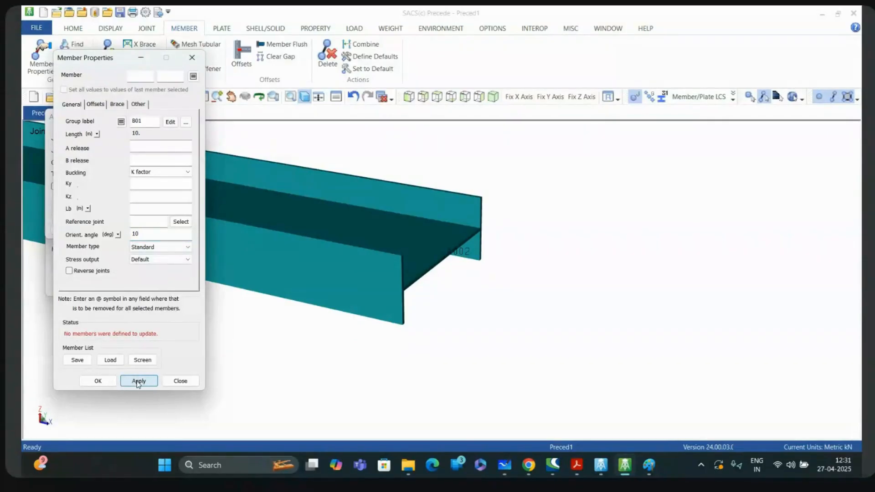
click(355, 217)
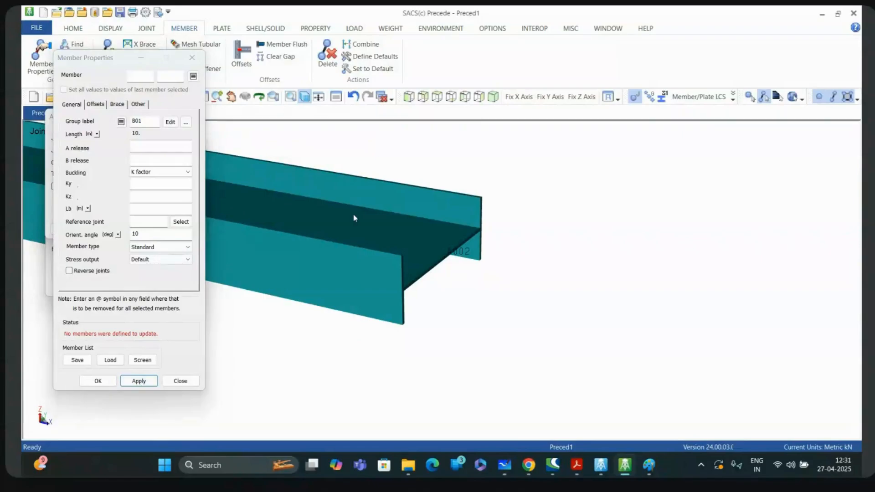
double_click(147, 240)
text(10)
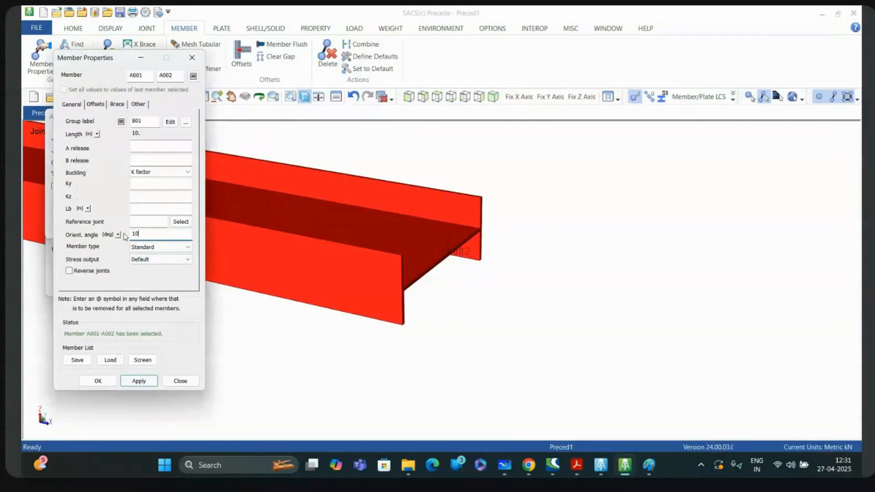
click(139, 381)
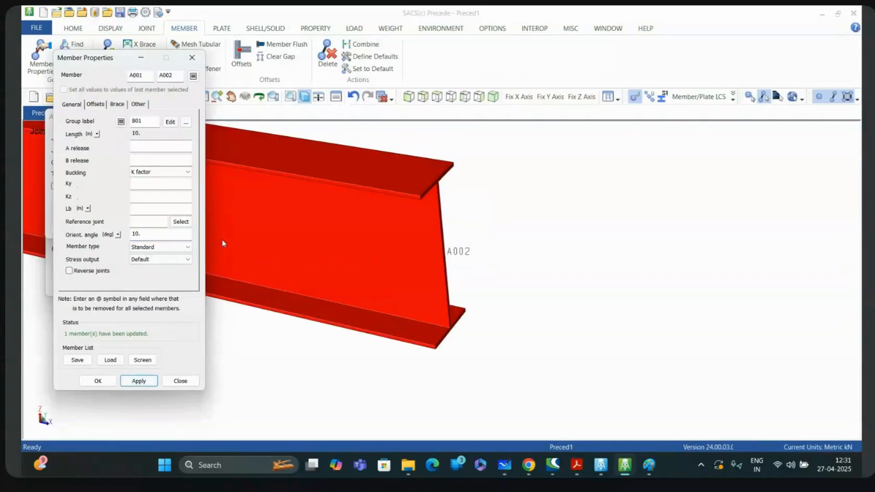
Rotate member A001-A002 to an orientation angle of 45 degrees and apply it.
drag(144, 234, 132, 236)
text(45)
click(138, 381)
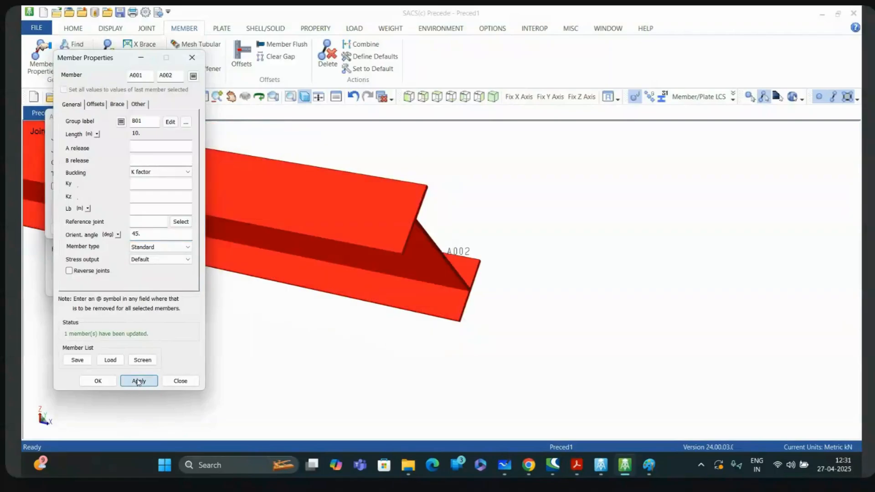
Reset the orientation angle of member A001-A002 to 0 degrees and apply it.
drag(143, 237, 120, 249)
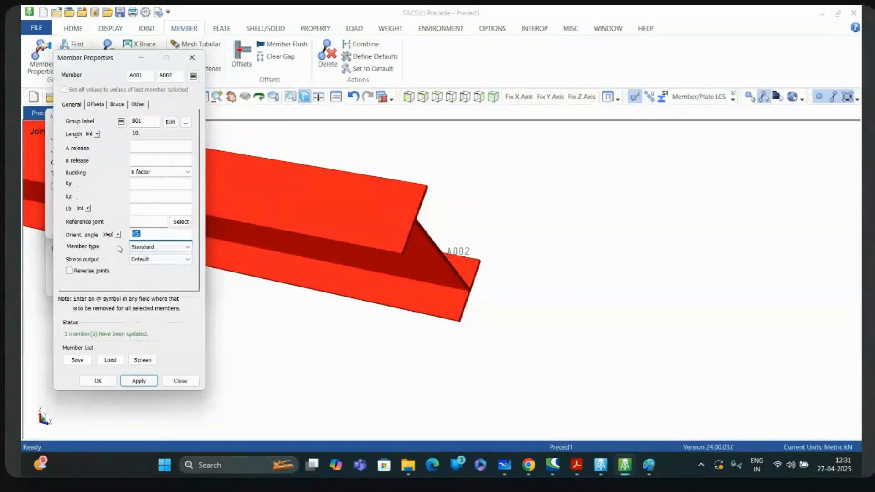
text(0)
click(139, 382)
Examine the available member types without changing the Standard setting, and deselect member A001-A002.
click(144, 248)
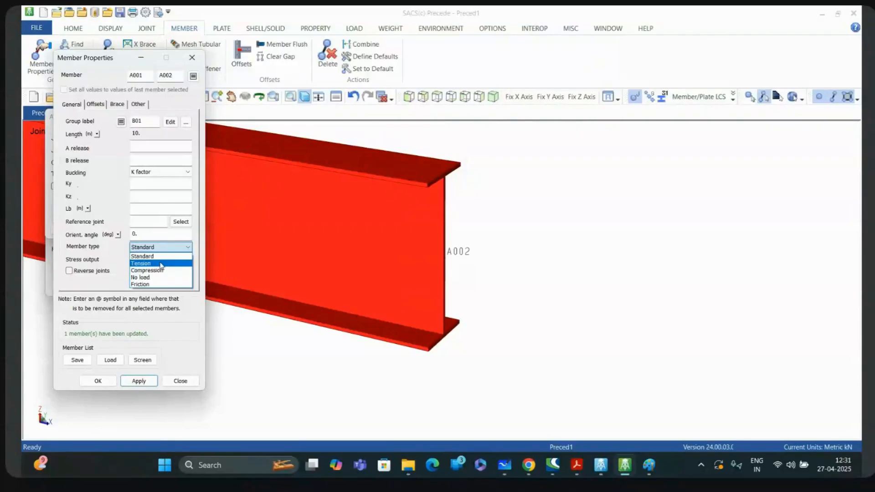
click(94, 286)
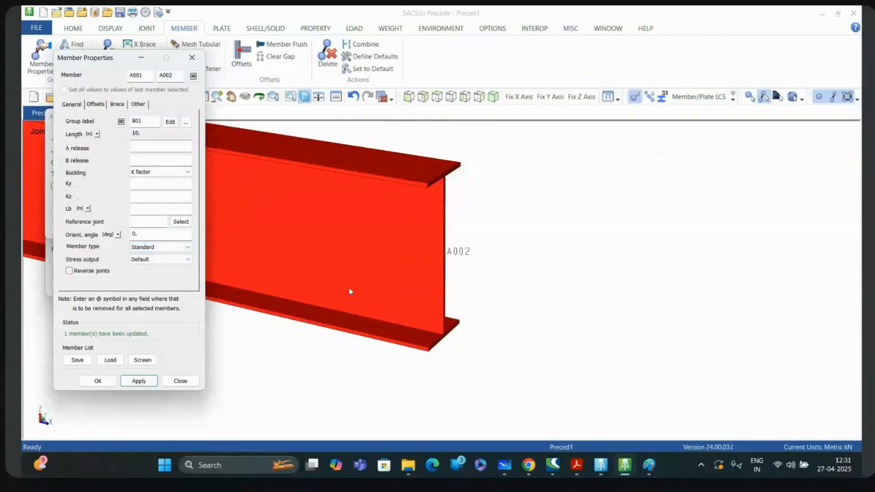
click(656, 285)
scroll(732, 366, down, 10)
scroll(731, 345, up, 2)
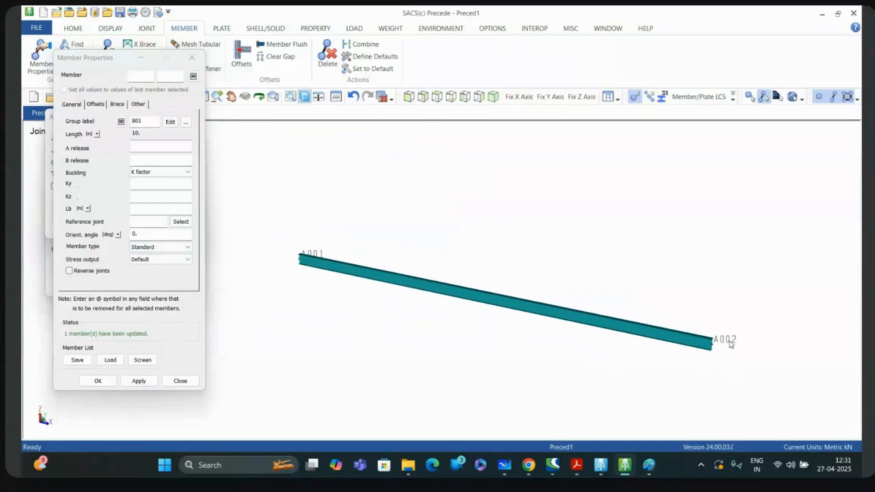
Switch the model from solid rendering to wireframe display and turn on the member end releases label.
click(307, 100)
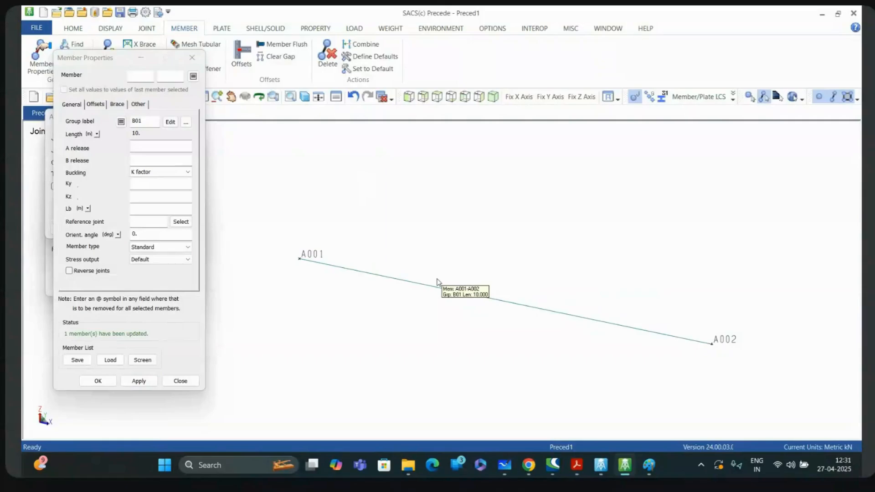
scroll(549, 319, up, 2)
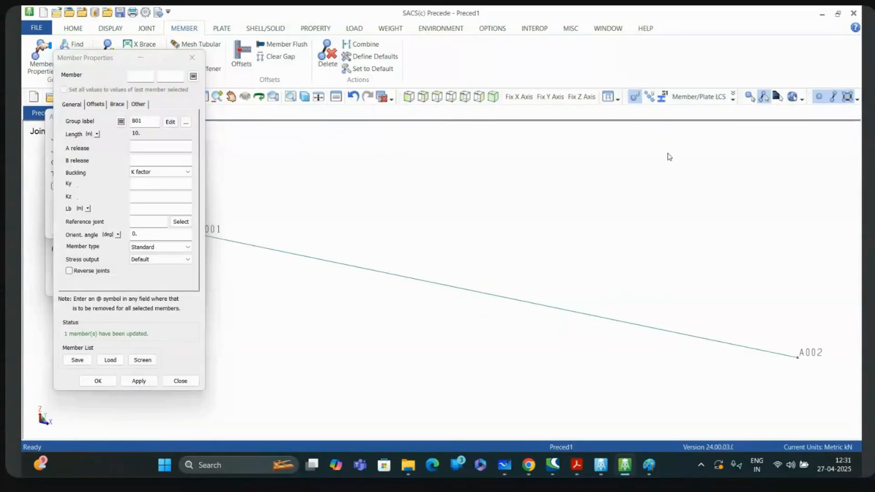
click(734, 97)
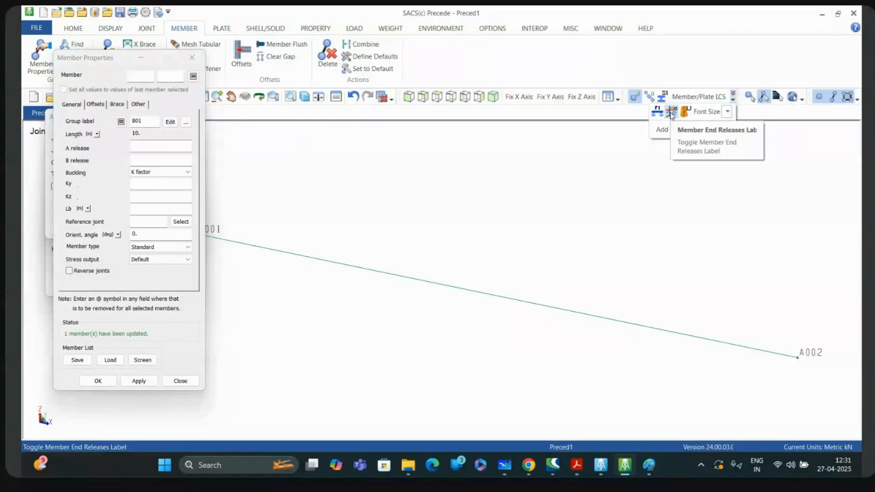
click(802, 99)
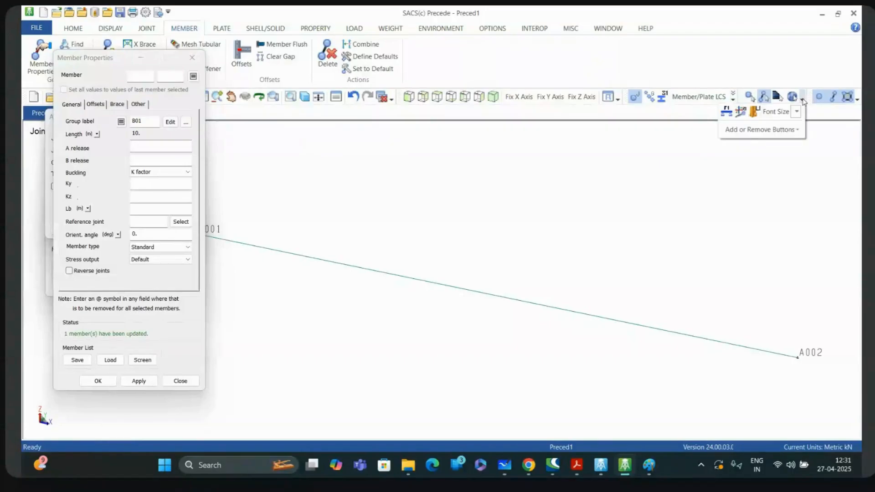
click(741, 111)
scroll(718, 219, down, 3)
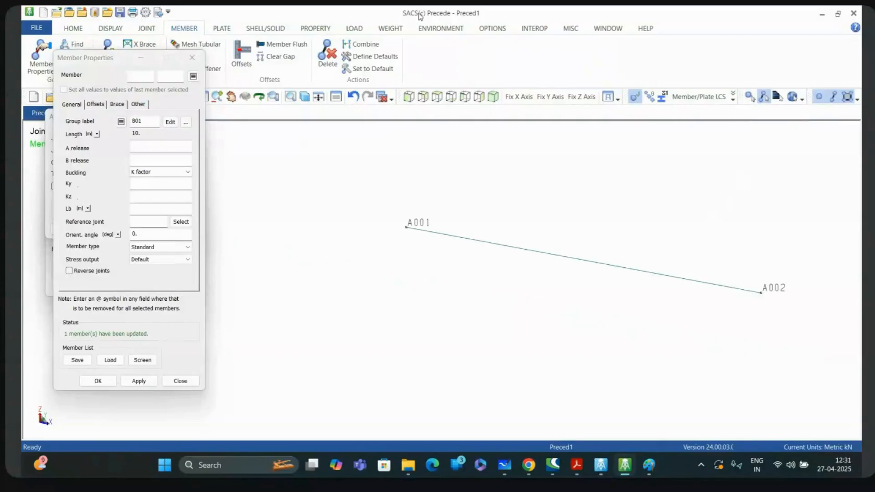
mouse_move(418, 15)
mouse_down()
mouse_move(416, 35)
mouse_move(417, 6)
mouse_up()
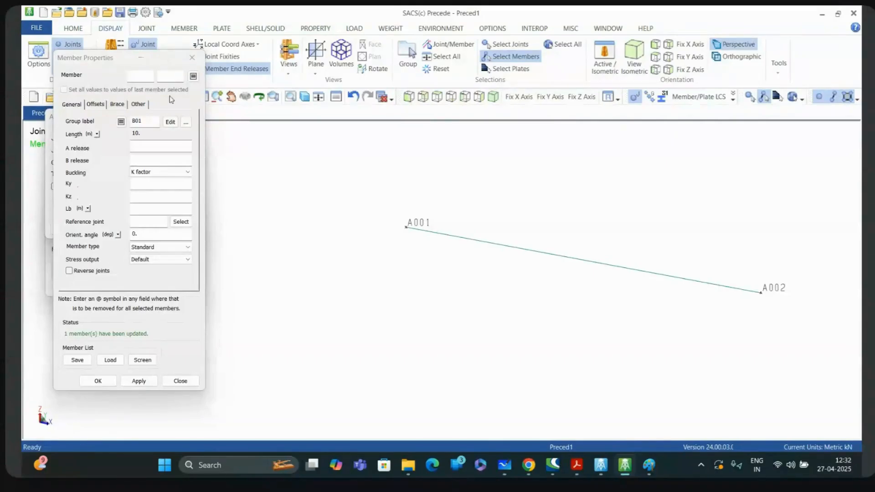
Close the Member Properties and Add Members dialogs and display the member/plate local coordinate axes on member A001-A002.
click(192, 58)
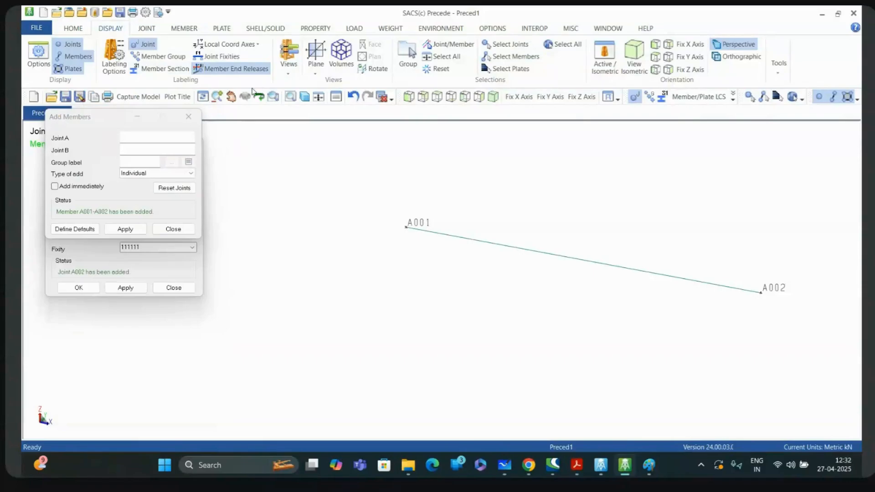
click(189, 117)
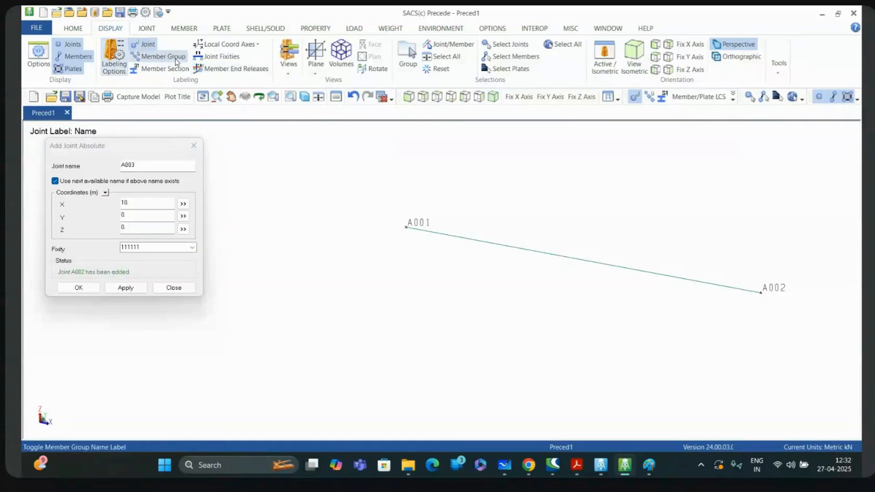
click(227, 44)
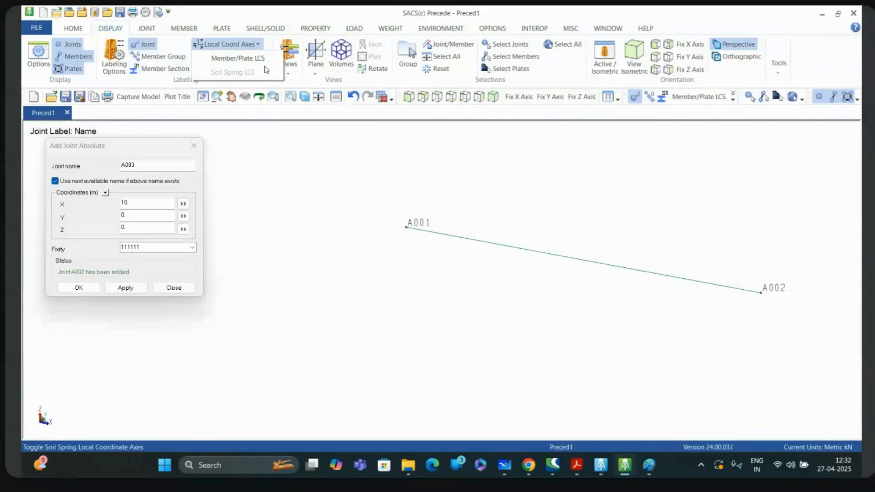
click(238, 58)
scroll(583, 258, up, 4)
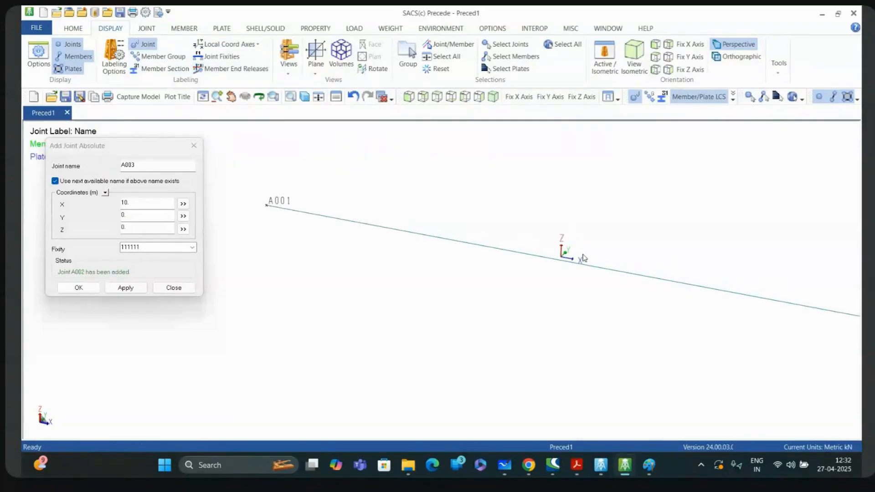
scroll(506, 297, down, 5)
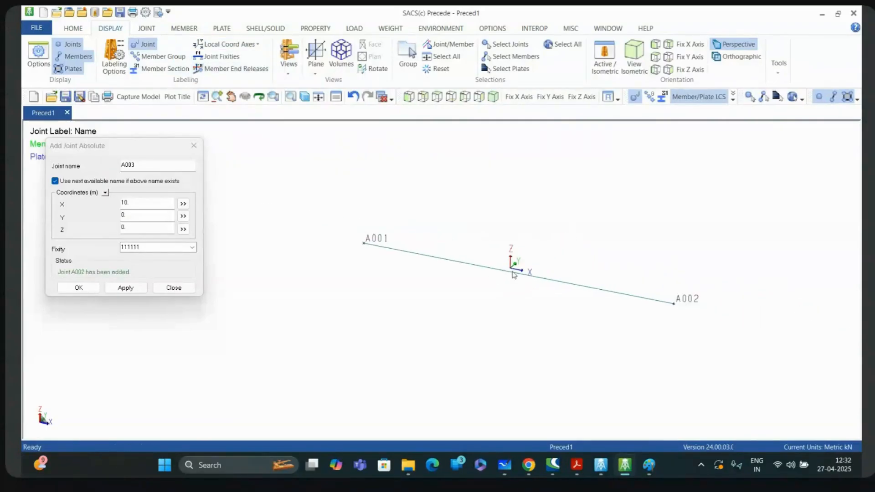
scroll(514, 275, up, 3)
scroll(496, 272, down, 2)
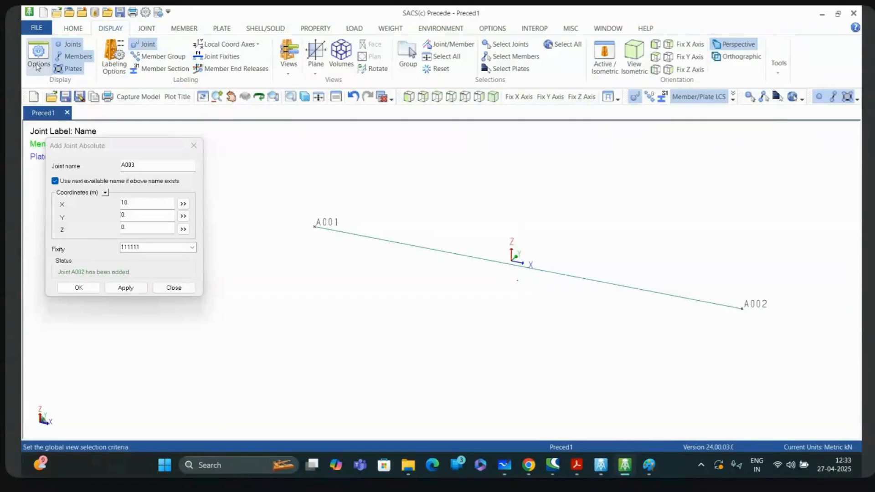
Set the B release of member A001-A002 to 000111 in its member properties and apply it.
click(173, 28)
click(40, 54)
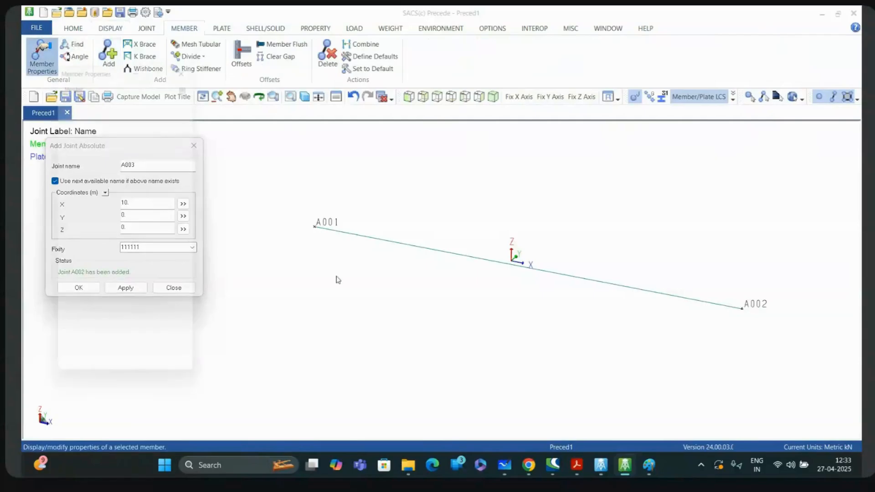
click(399, 244)
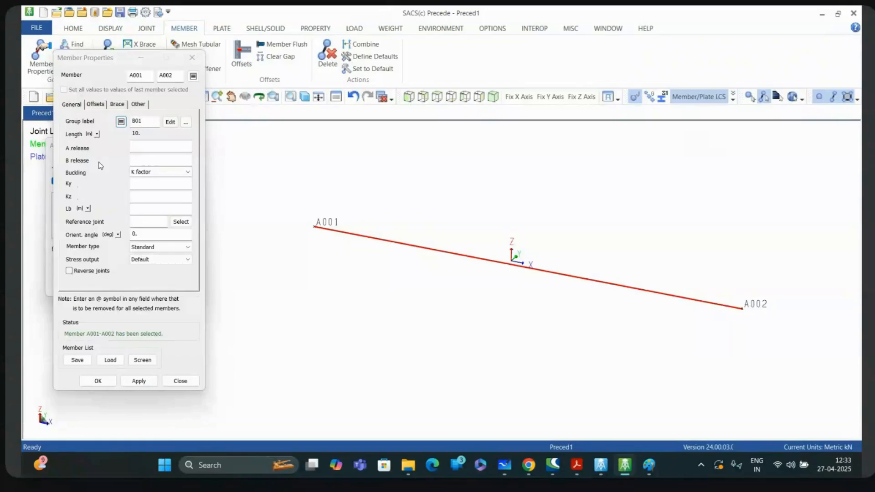
click(163, 161)
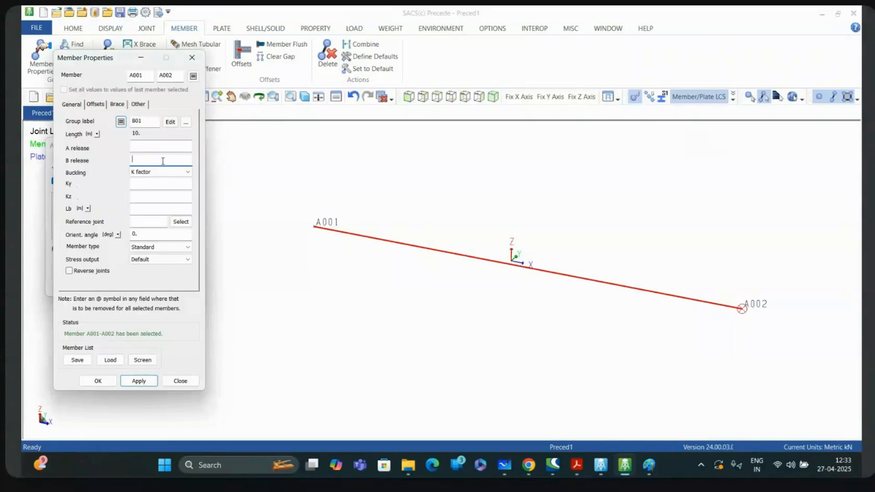
text(000)
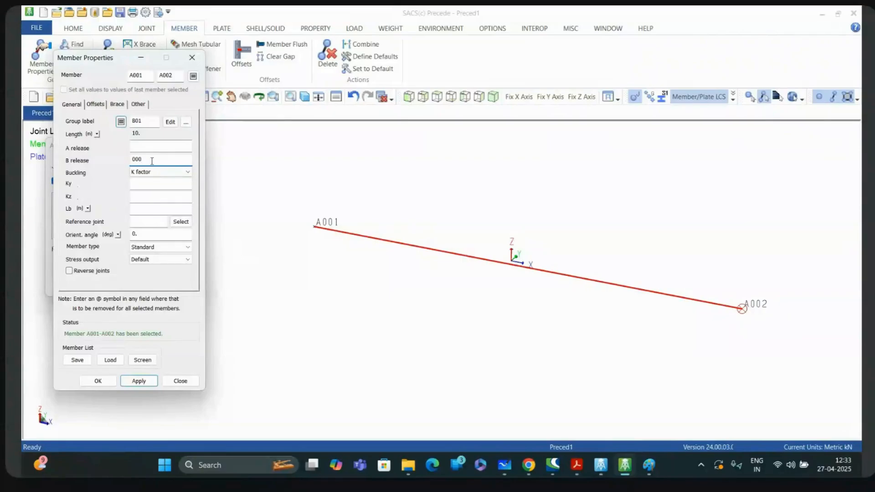
text(111)
key(Return)
double_click(159, 160)
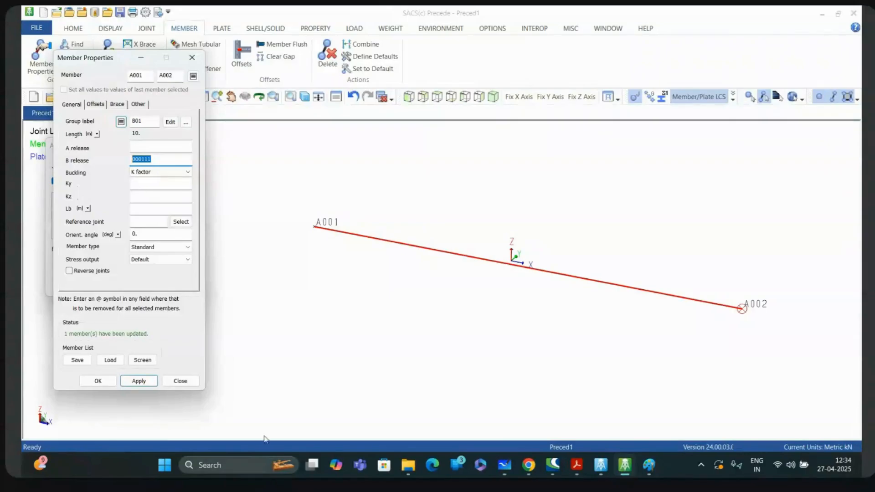
Switch to Microsoft Whiteboard and locate the joint fixities sketch on the SACS Training board.
click(505, 465)
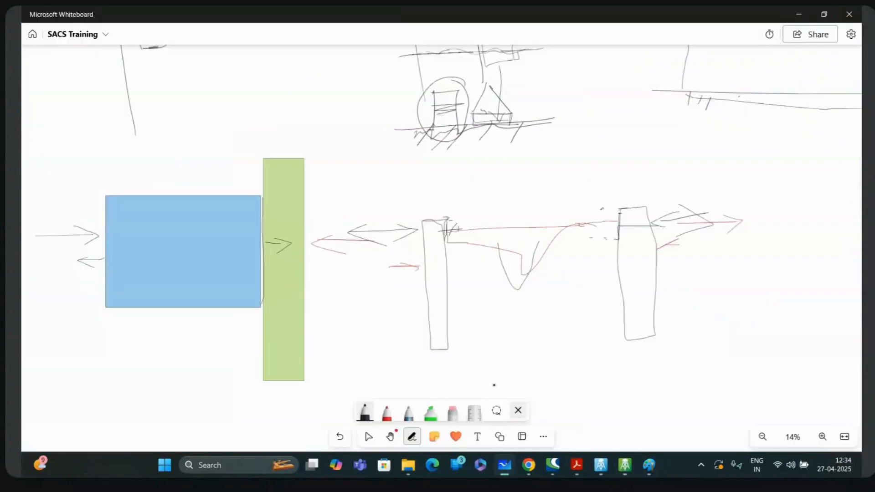
scroll(524, 233, down, 7)
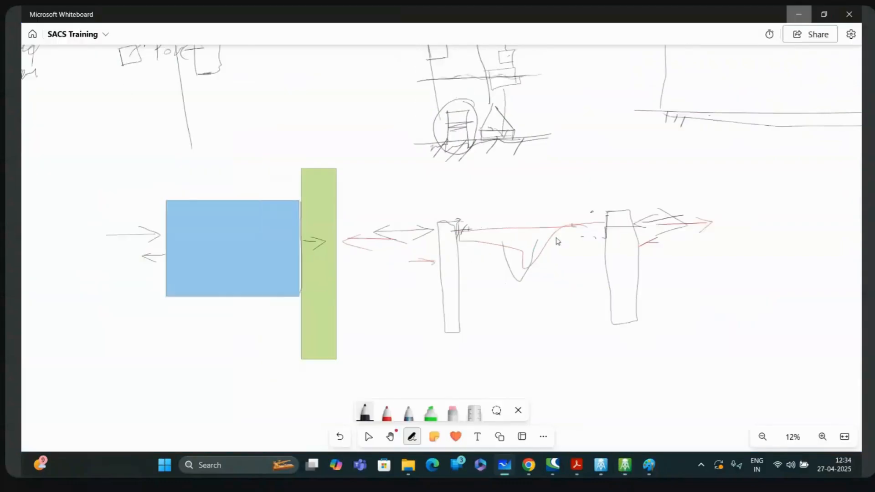
key(alt+Tab)
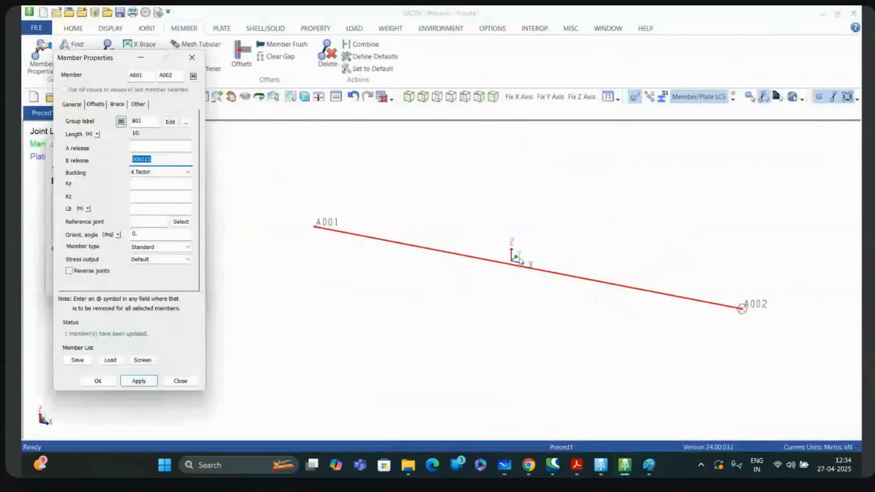
key(alt+Tab)
scroll(200, 126, up, 8)
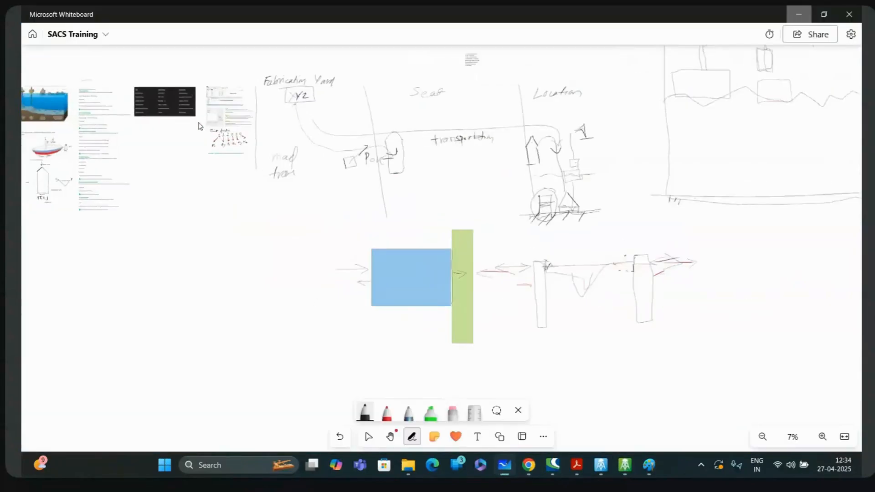
scroll(199, 125, up, 2)
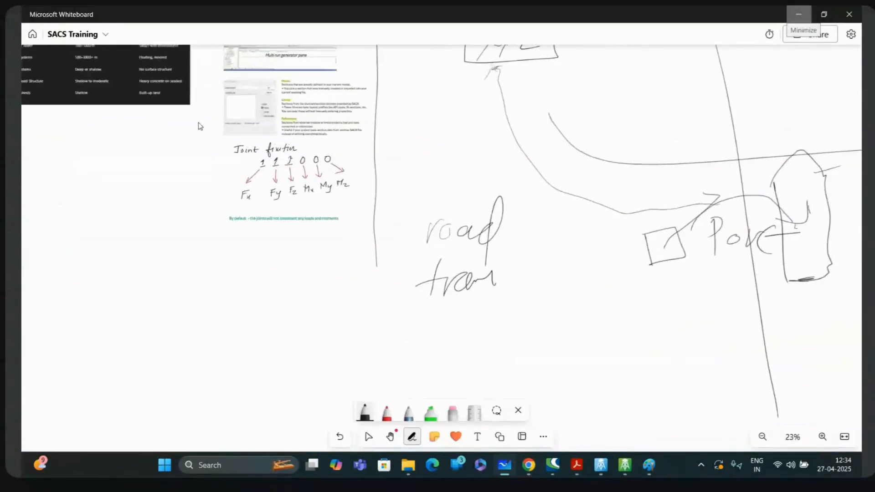
key(alt+Tab)
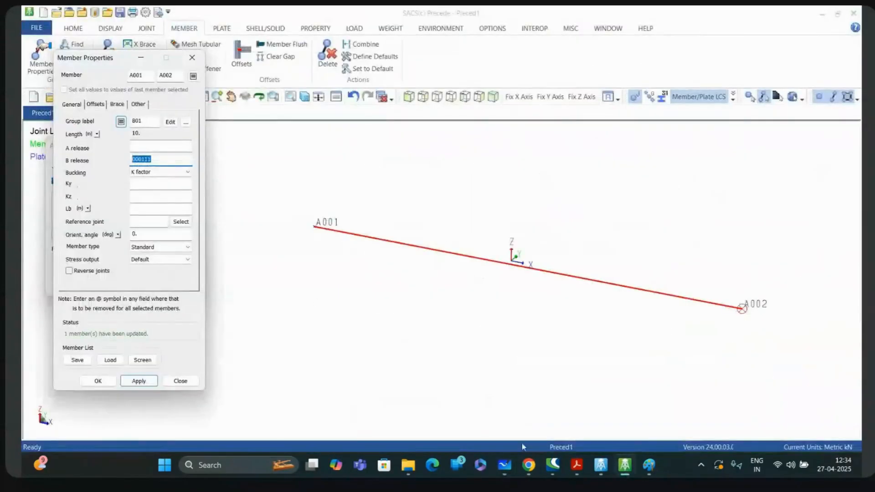
click(505, 465)
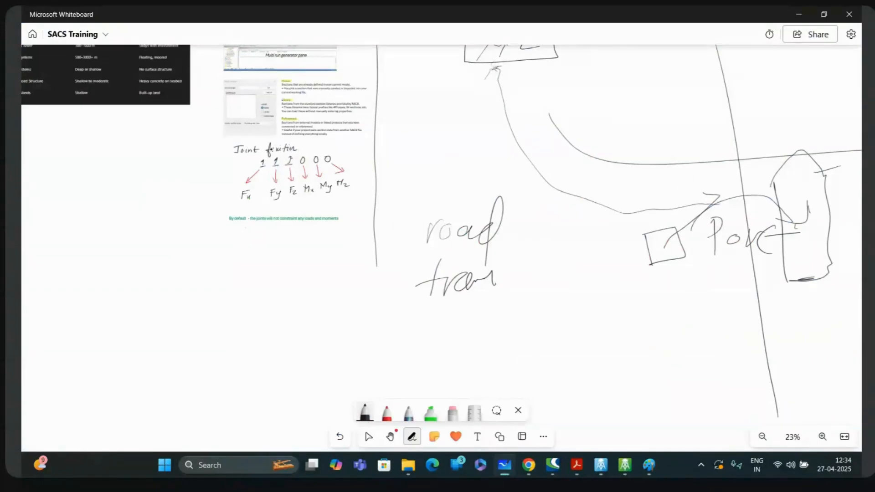